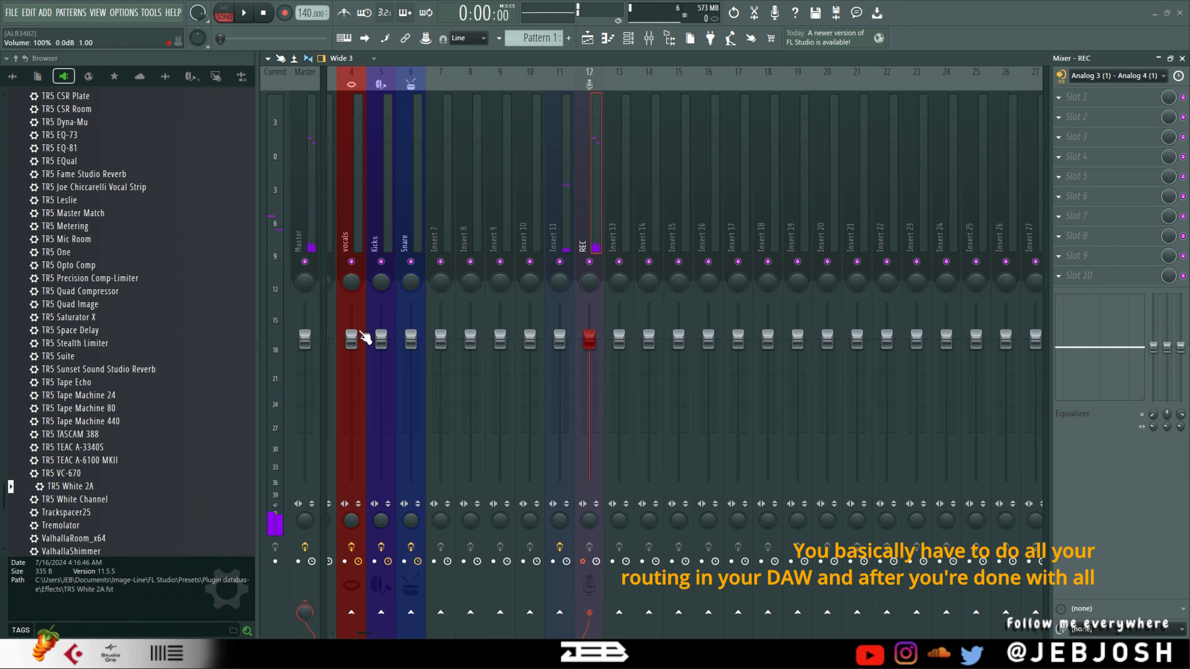
Look over the mixer tracks and the playlist, and check the project's export options for real-time export
click(359, 227)
click(419, 237)
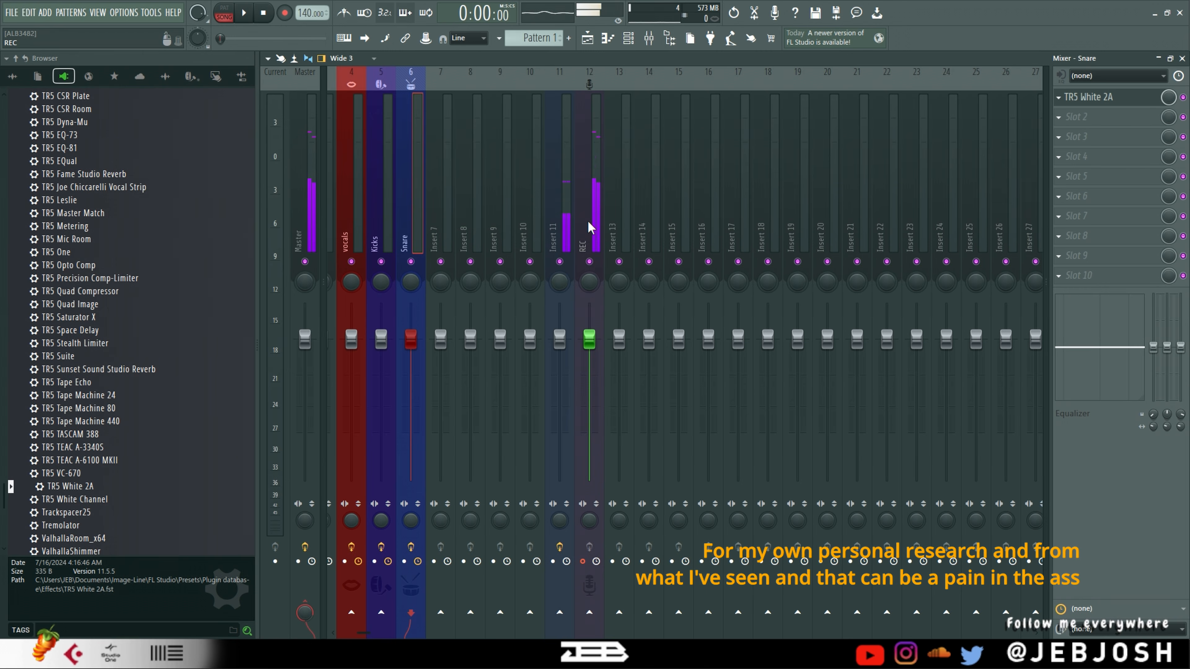
click(307, 214)
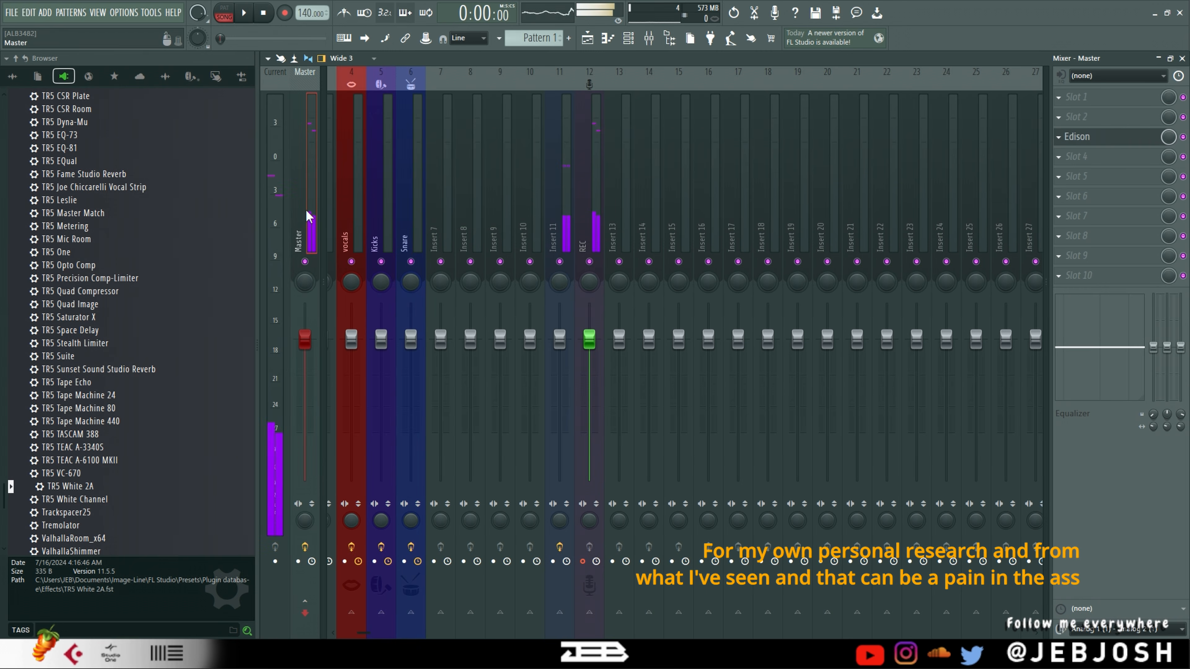
click(589, 39)
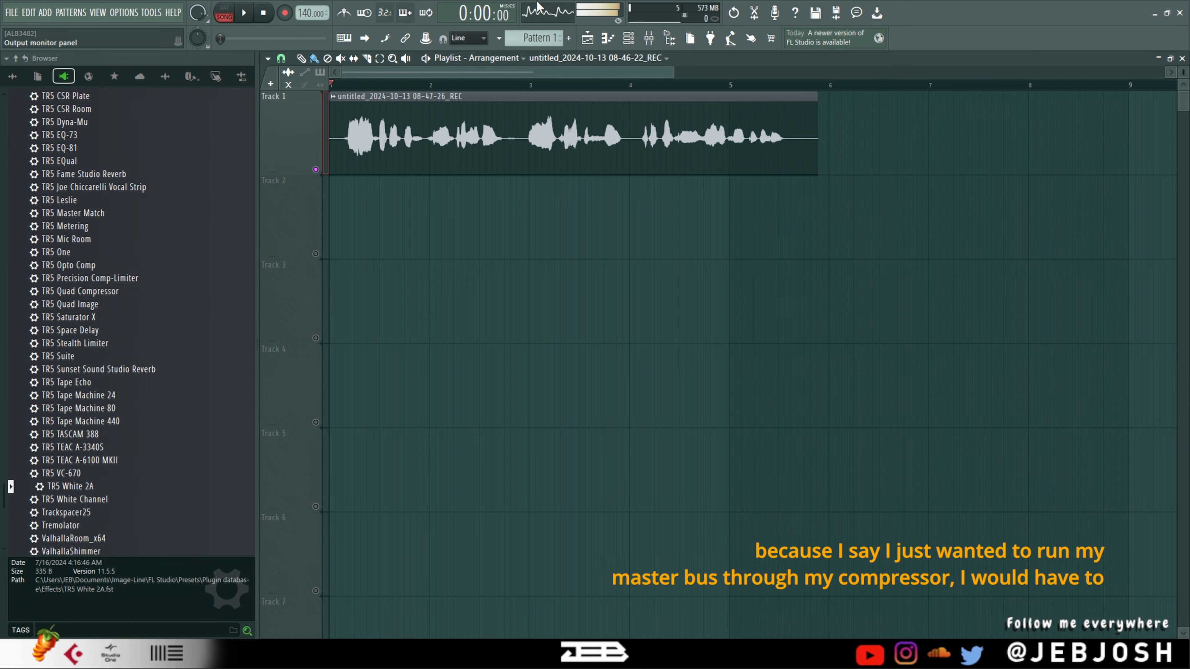
click(649, 38)
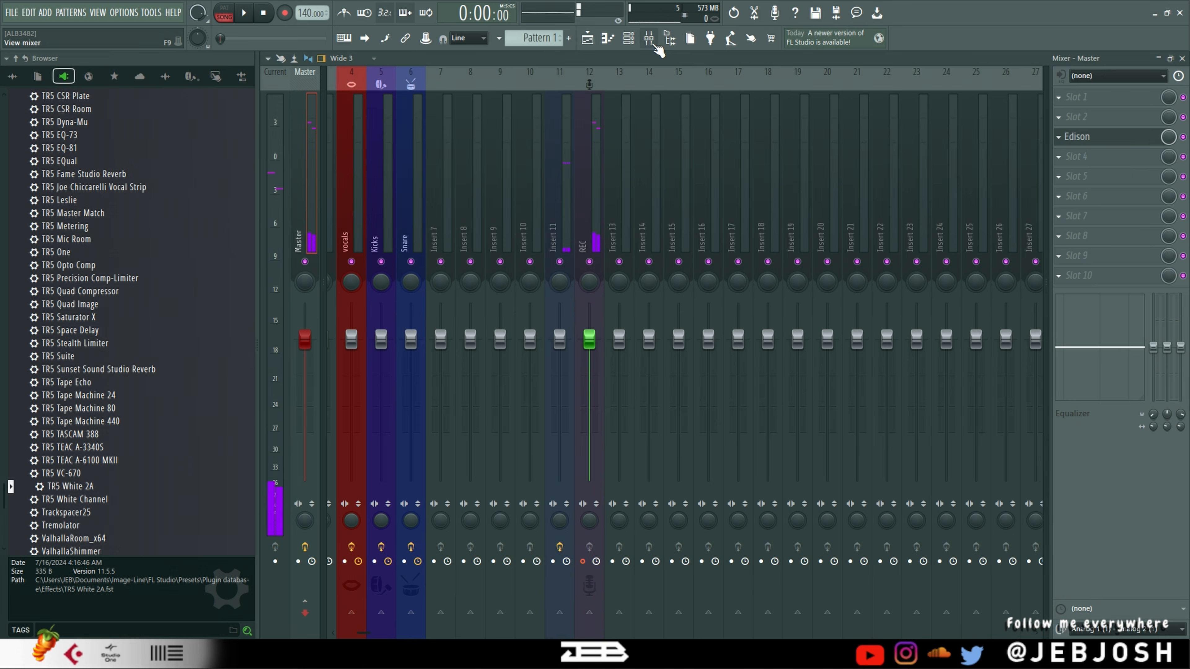
click(11, 12)
mouse_move(64, 148)
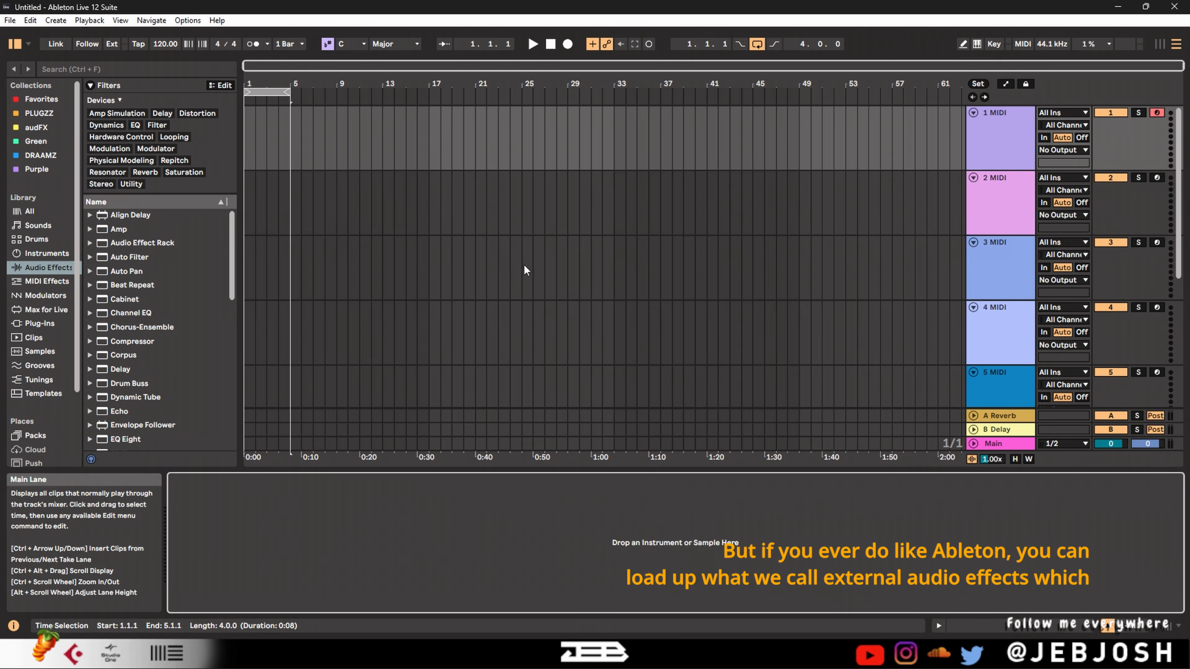
In Ableton Live, load External Audio Effect onto the first MIDI track and view its output routing choices
scroll(150, 330, down, 5)
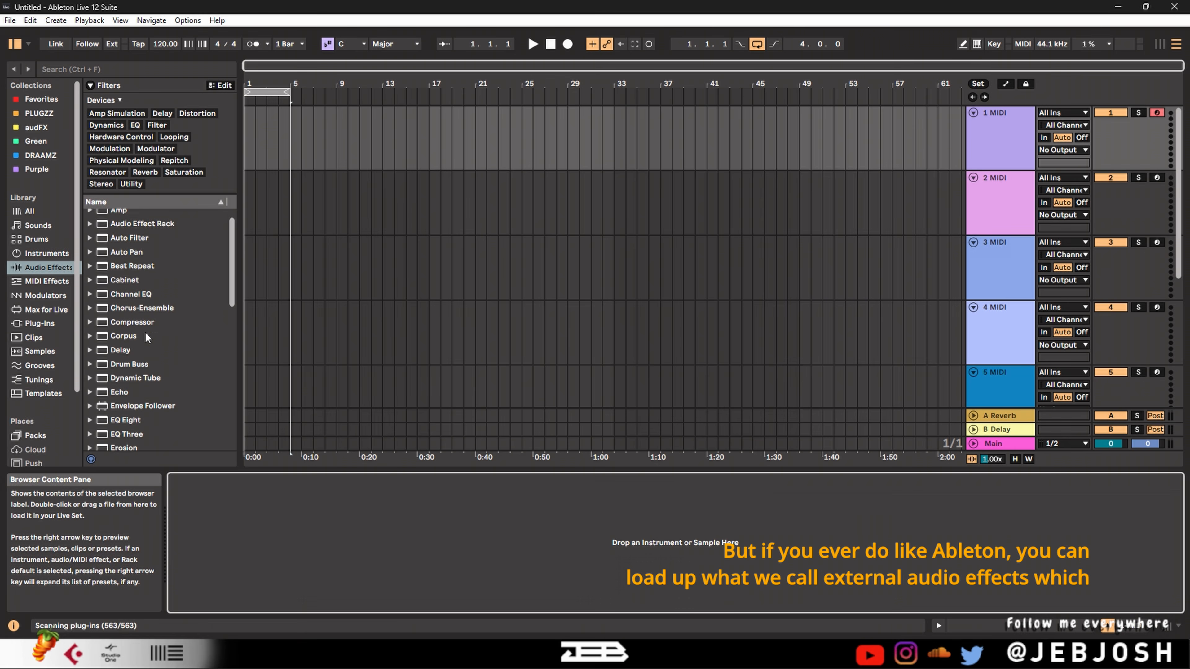
scroll(142, 351, down, 1)
click(140, 376)
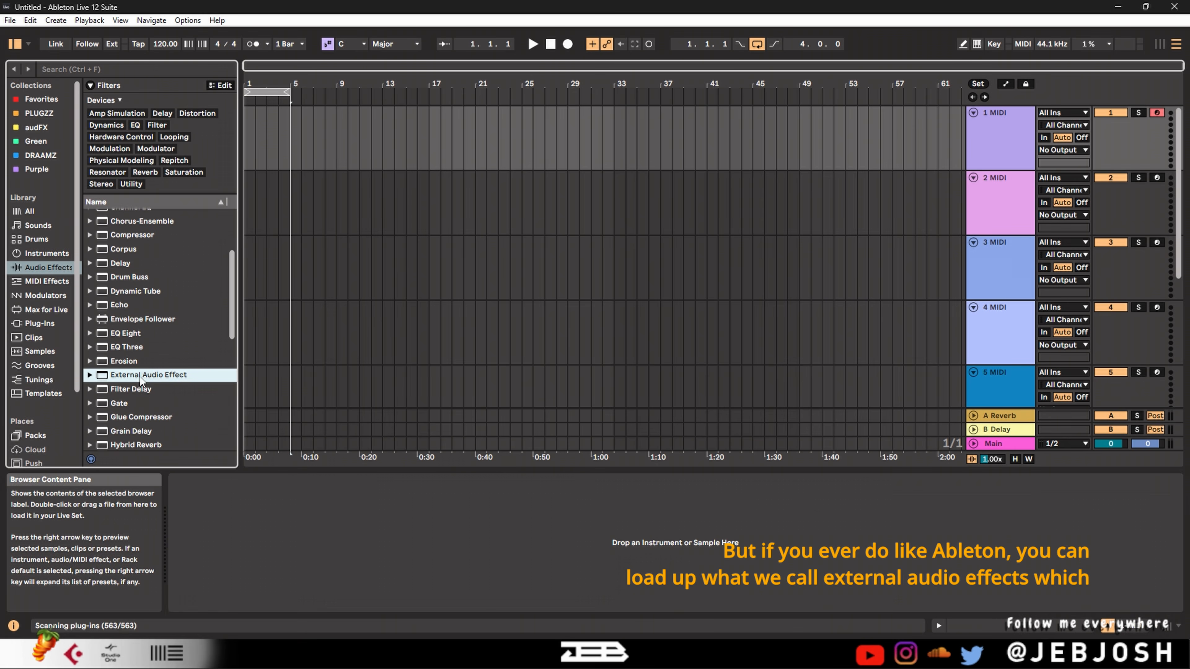
drag(322, 465, 313, 512)
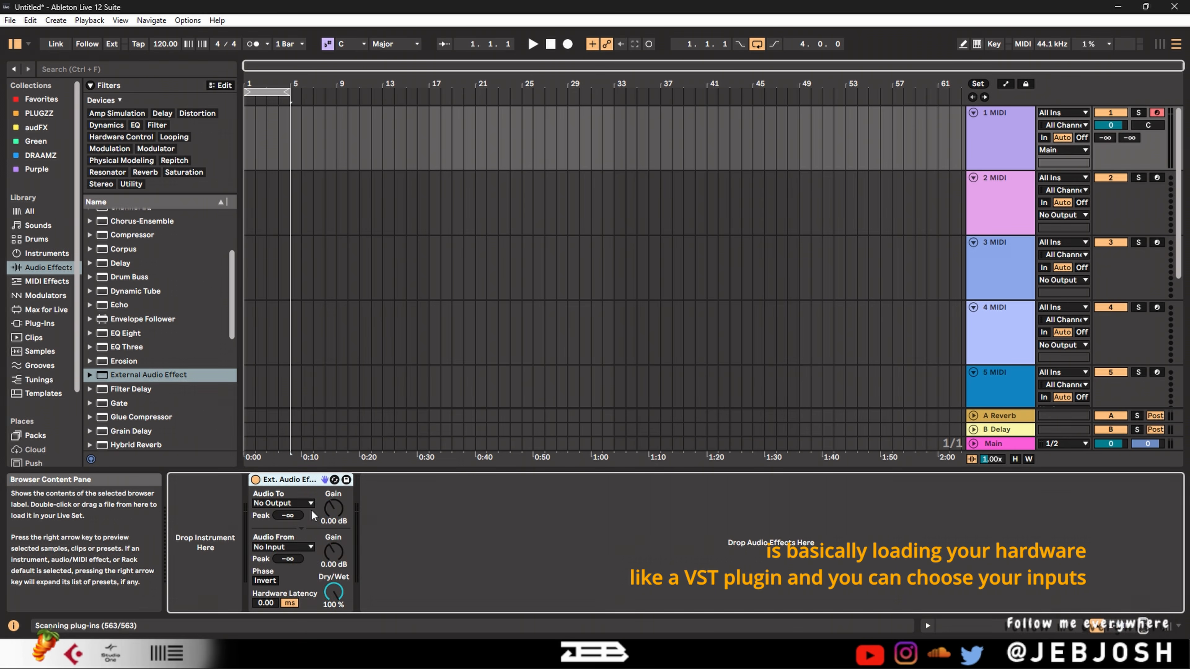
click(290, 506)
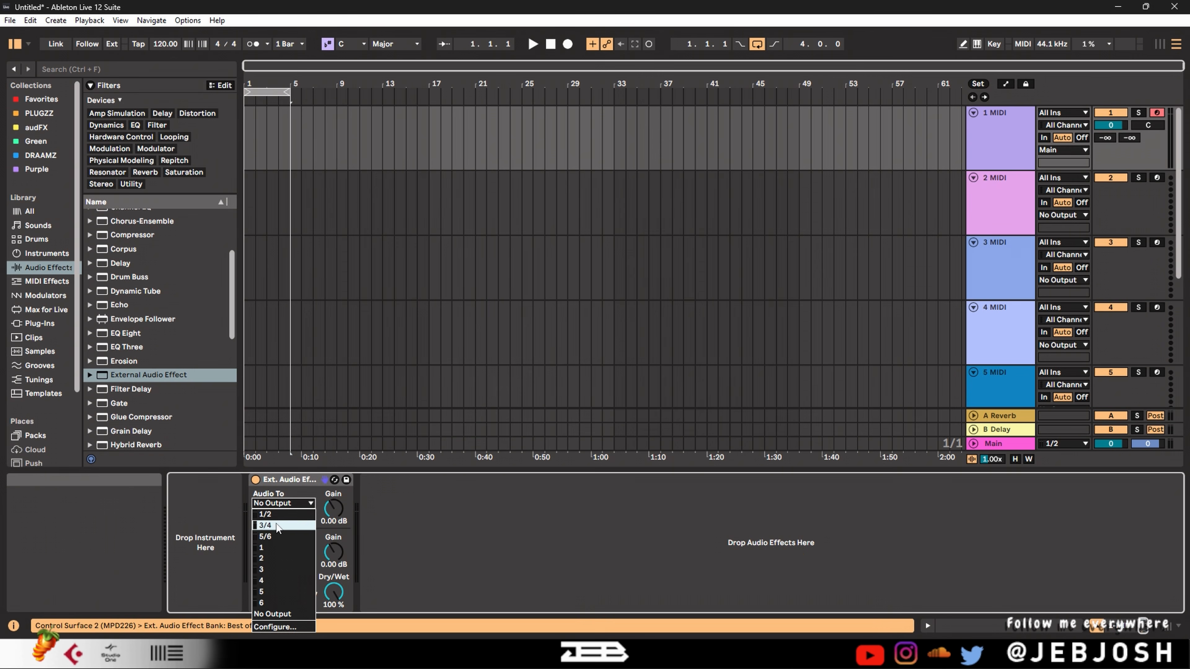
click(290, 503)
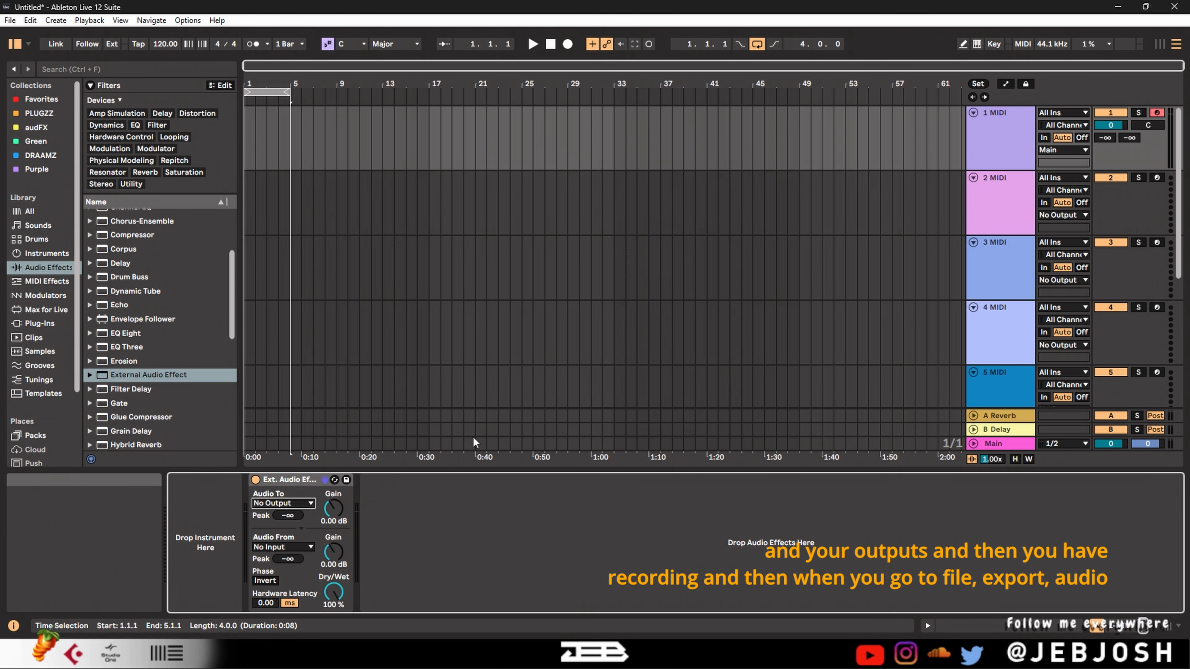
Review the Export Audio/Video settings without exporting
click(9, 20)
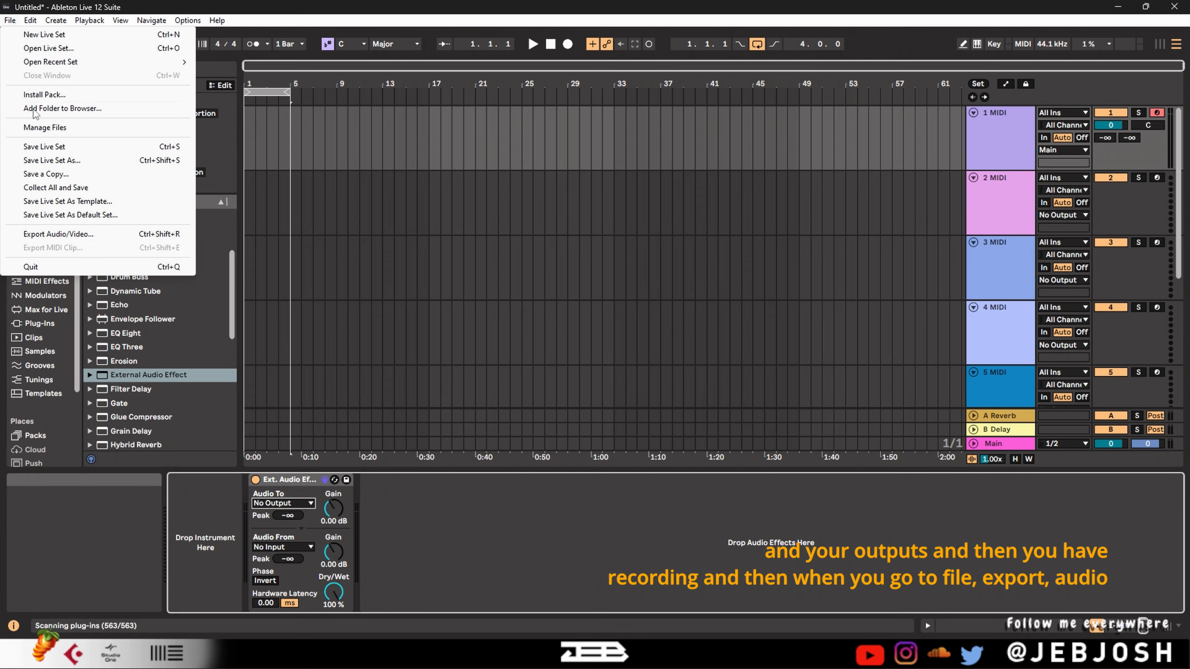
click(58, 234)
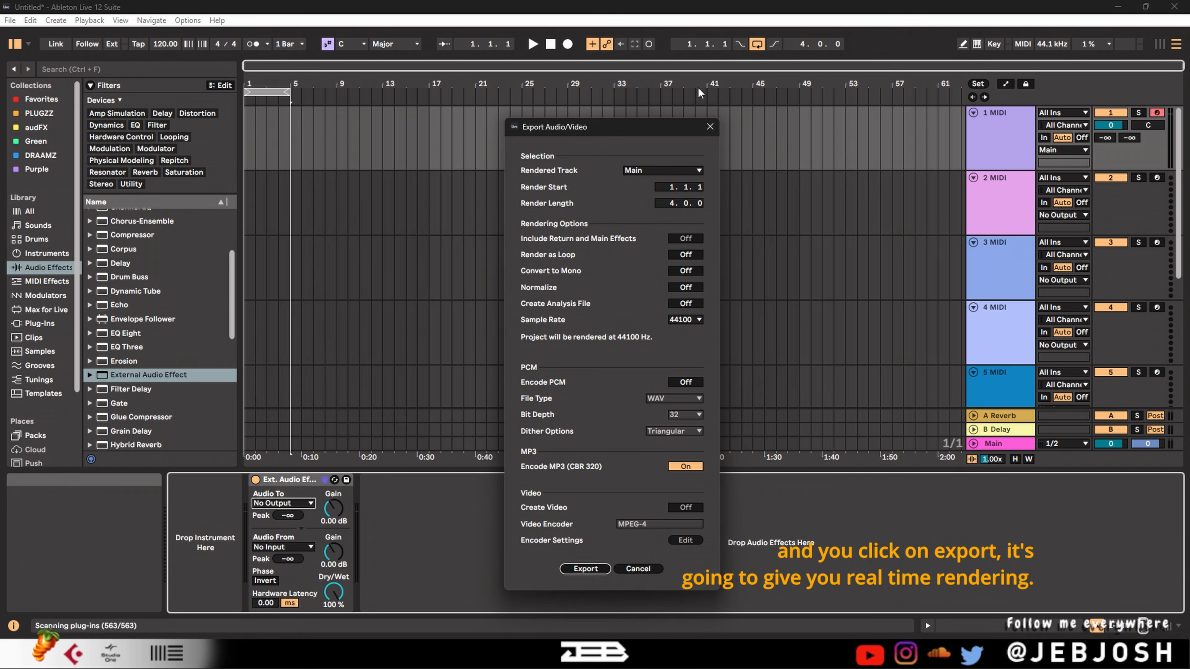
click(710, 126)
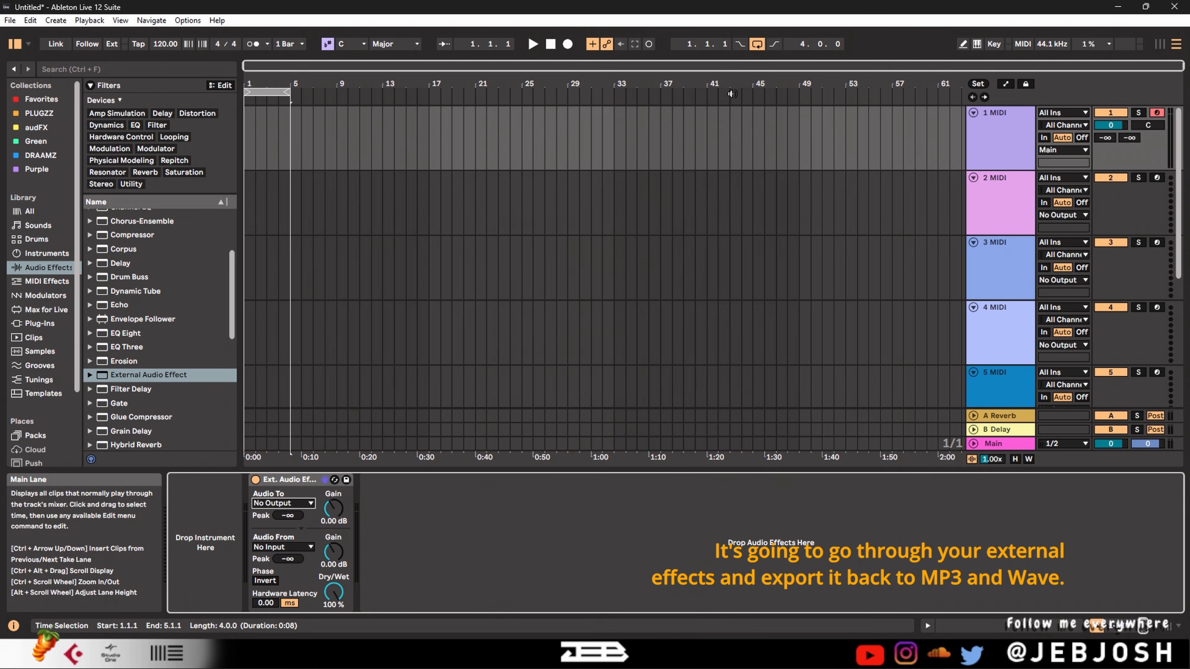
Close Ableton Live and launch REAPER
click(1174, 7)
key(super)
text(rea)
key(Return)
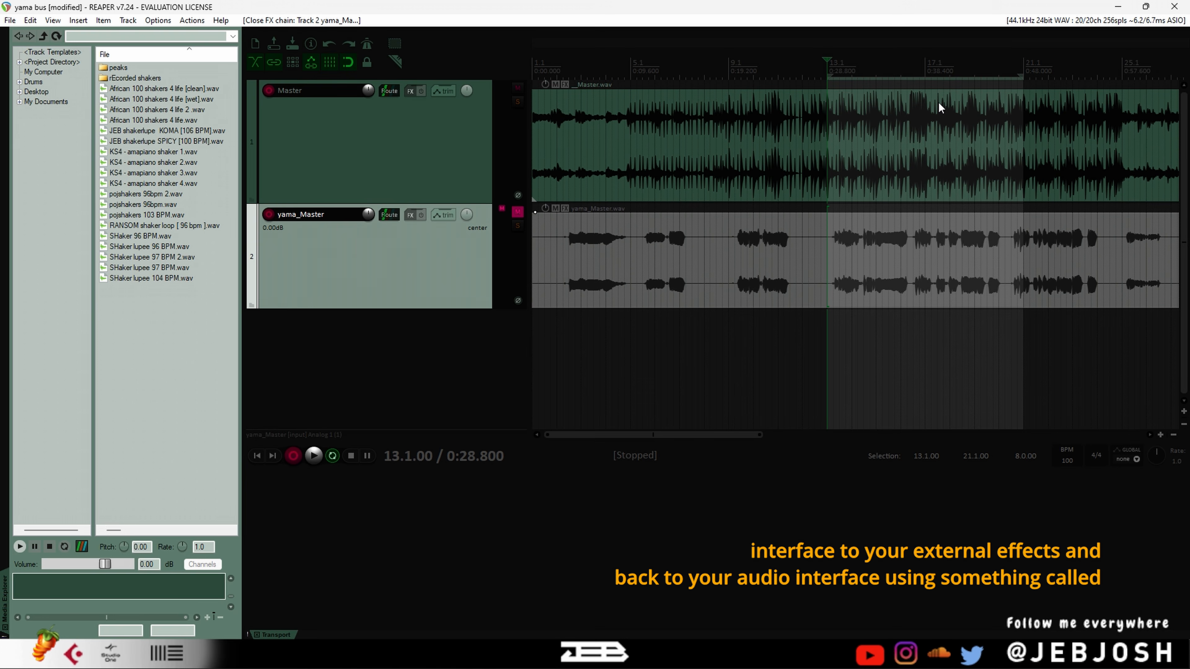
Add ReaInsert to the yama_Master track and set its hardware sends to Analog 5 left and Analog 6 right
click(410, 214)
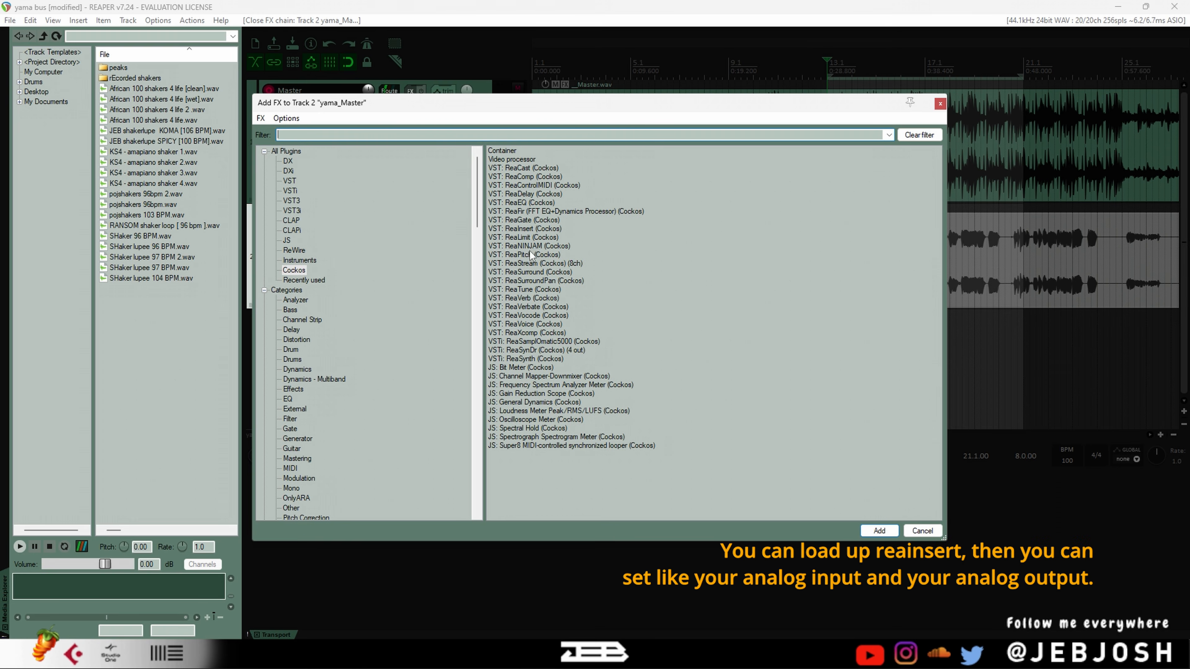
double_click(532, 229)
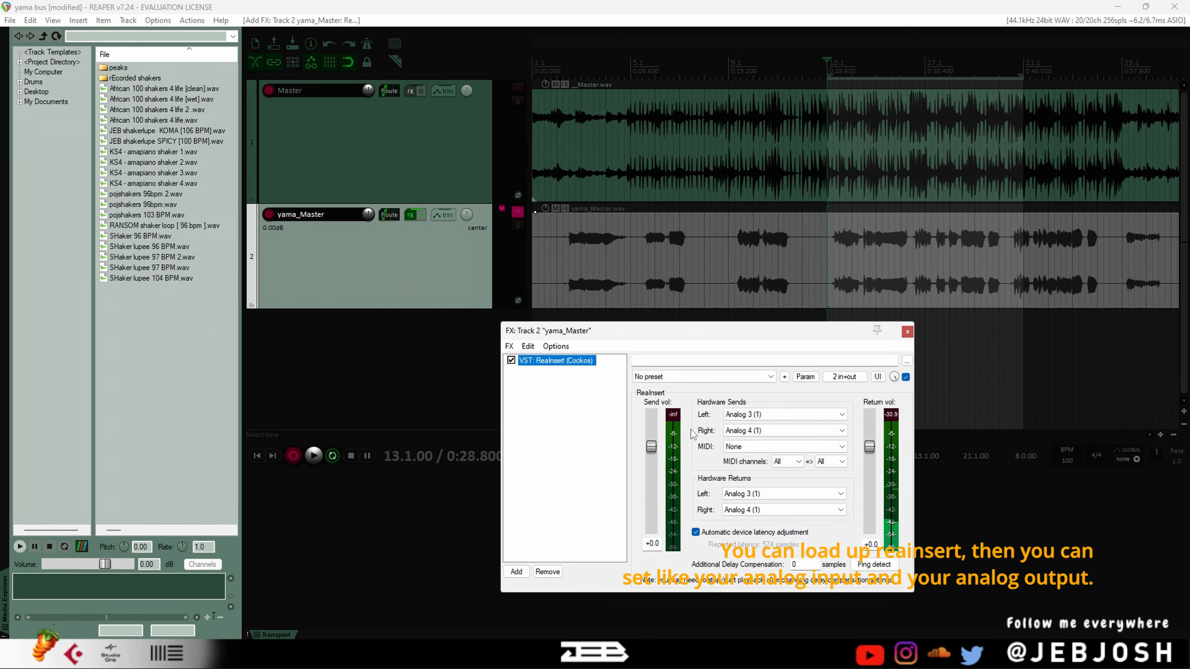
click(772, 415)
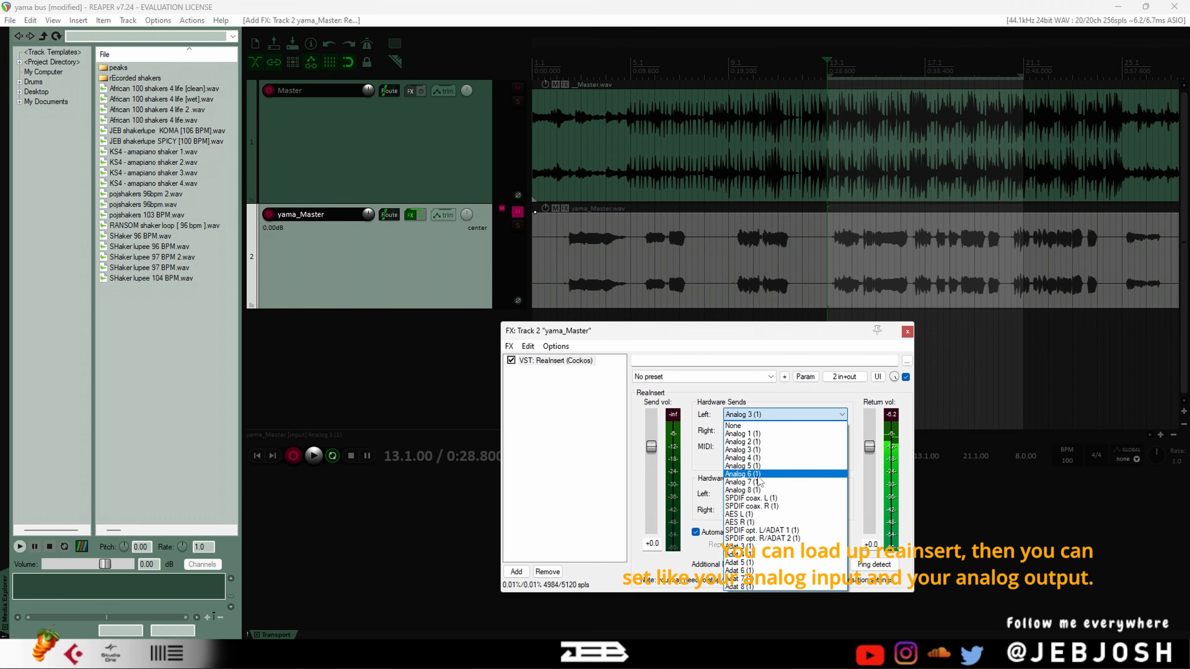
click(756, 467)
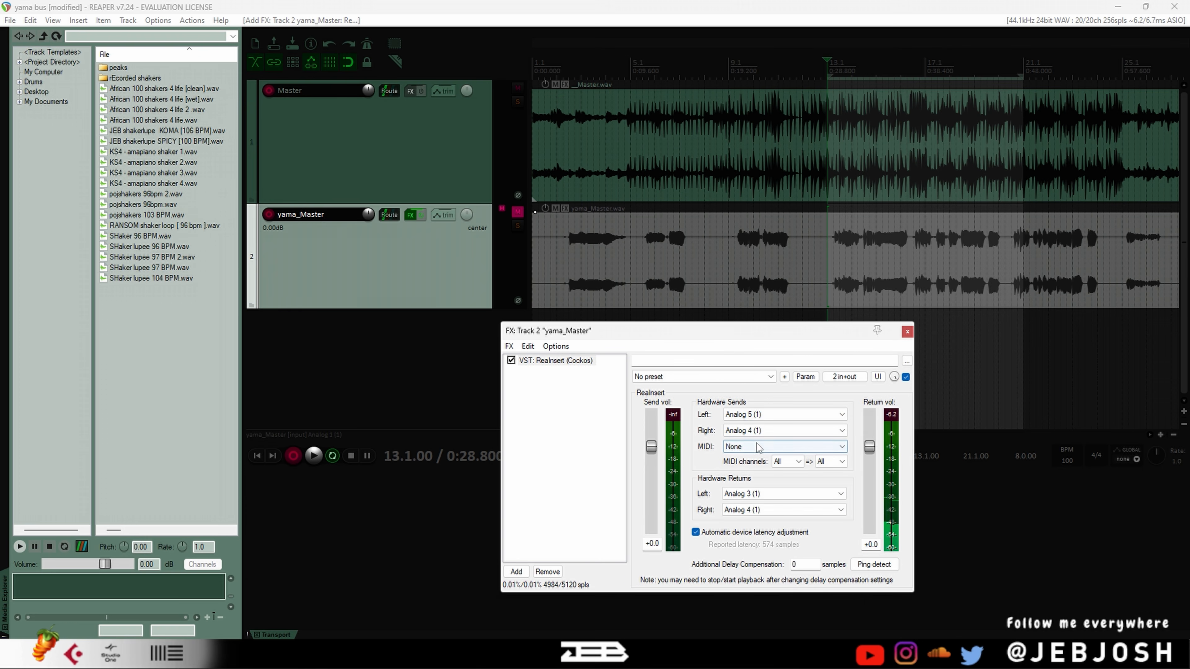
click(768, 430)
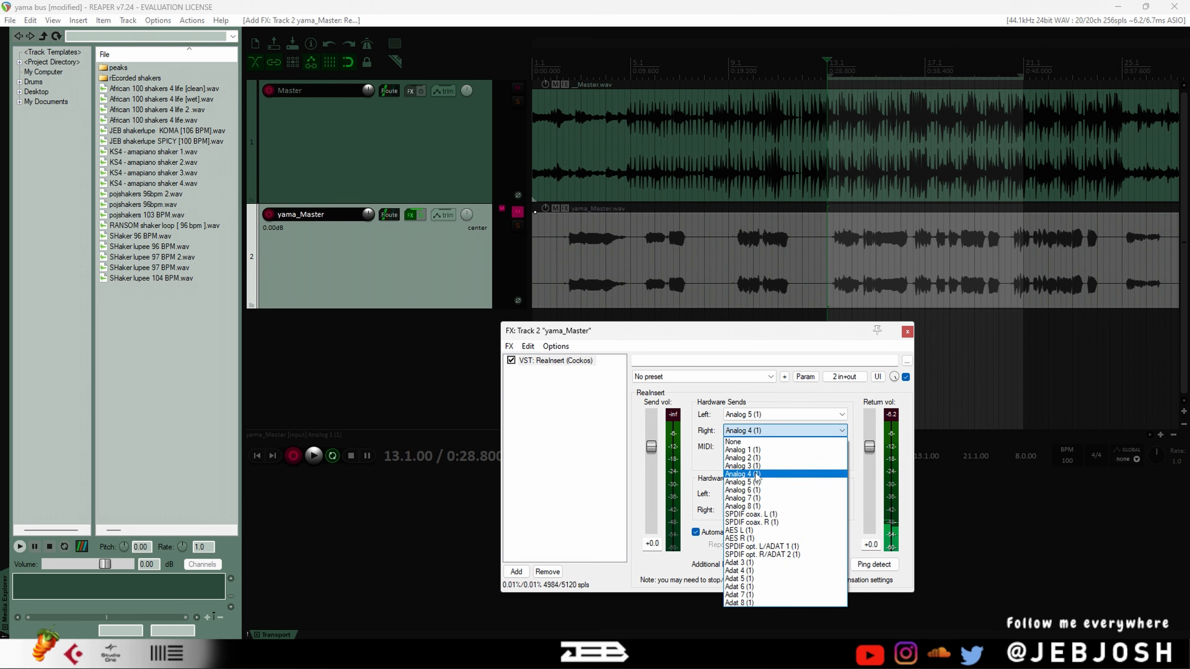
click(757, 489)
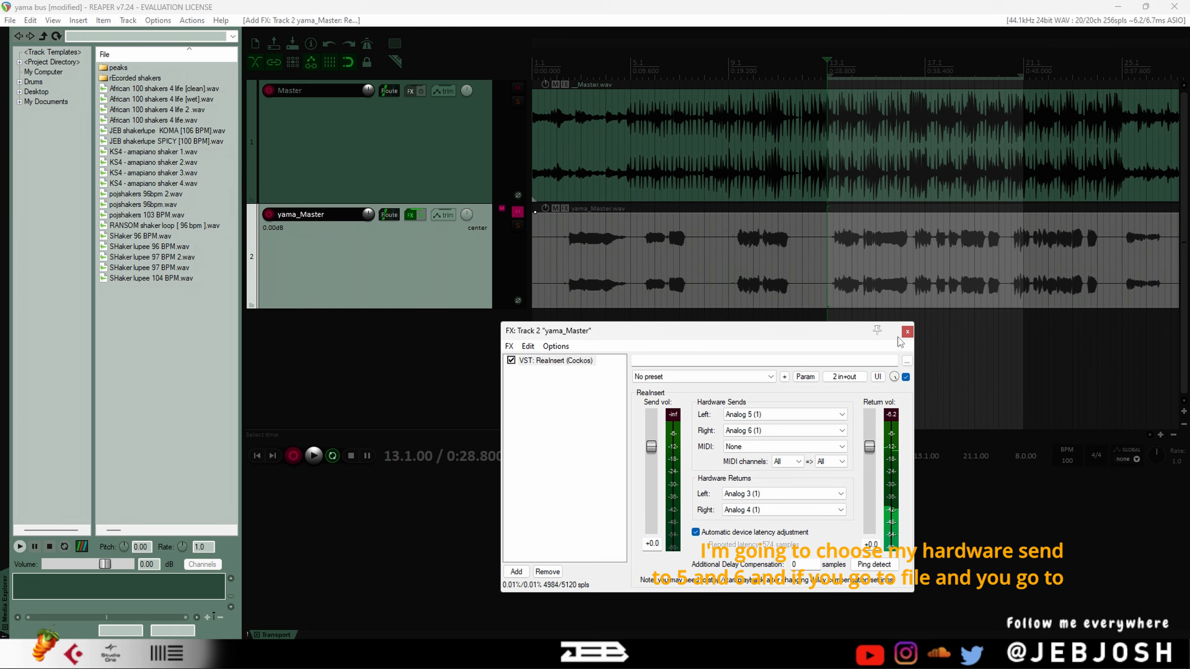
click(907, 332)
View the settings for saving live output to disk (bounce) and dismiss them without starting
click(10, 21)
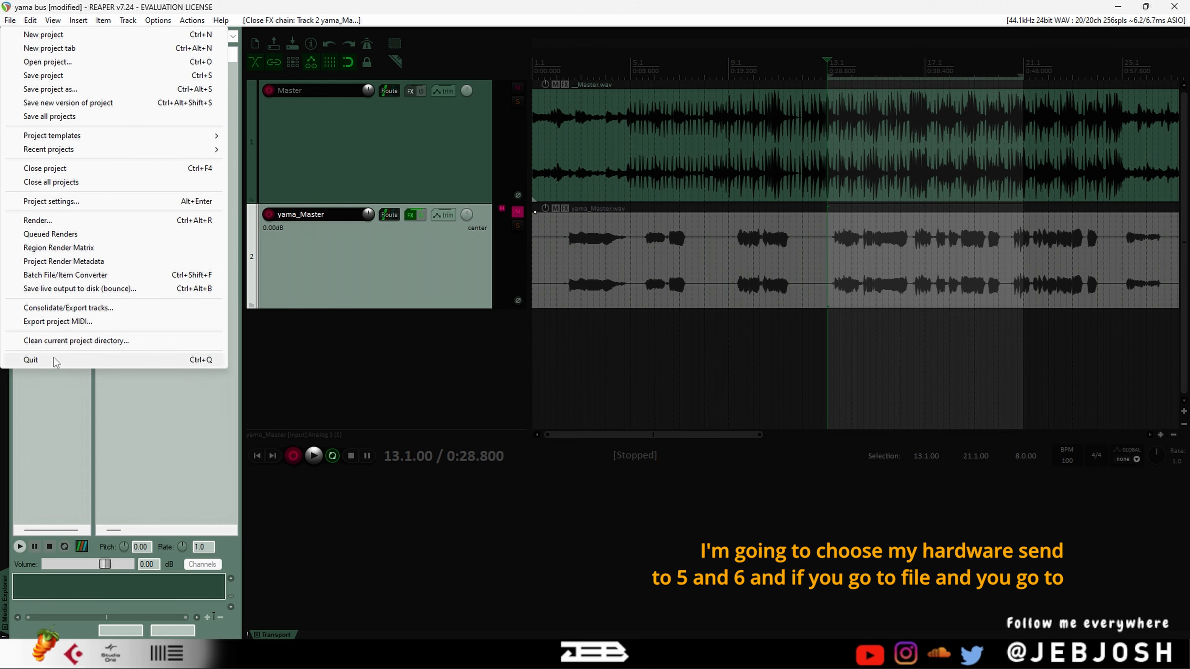
click(86, 290)
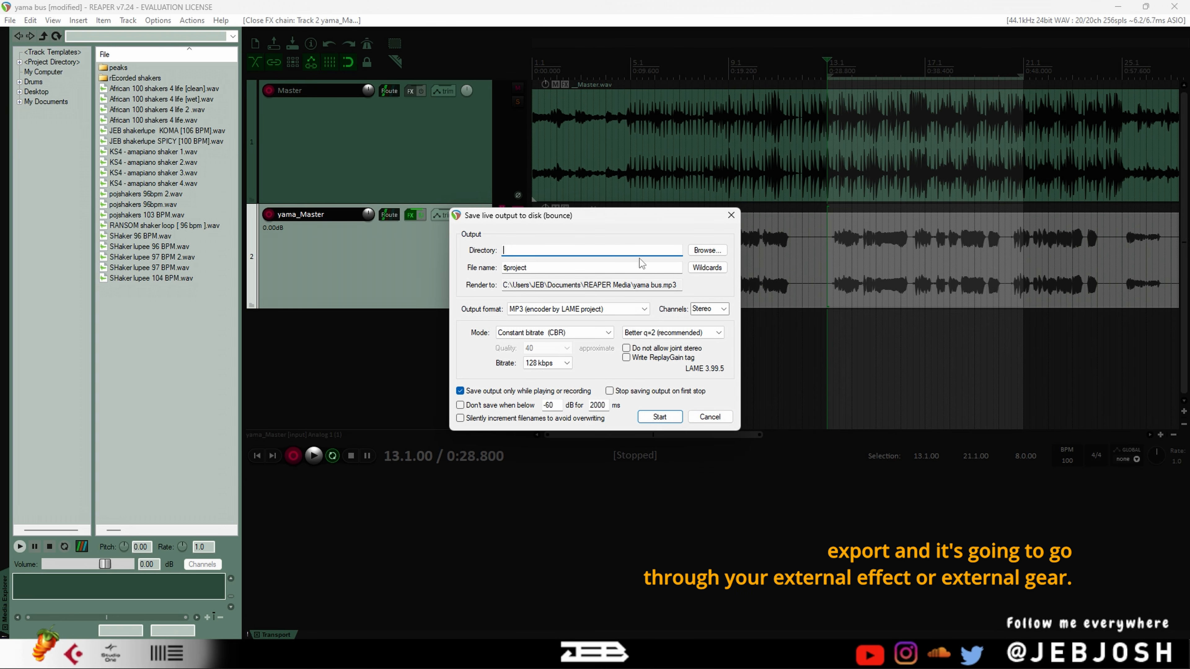
click(731, 216)
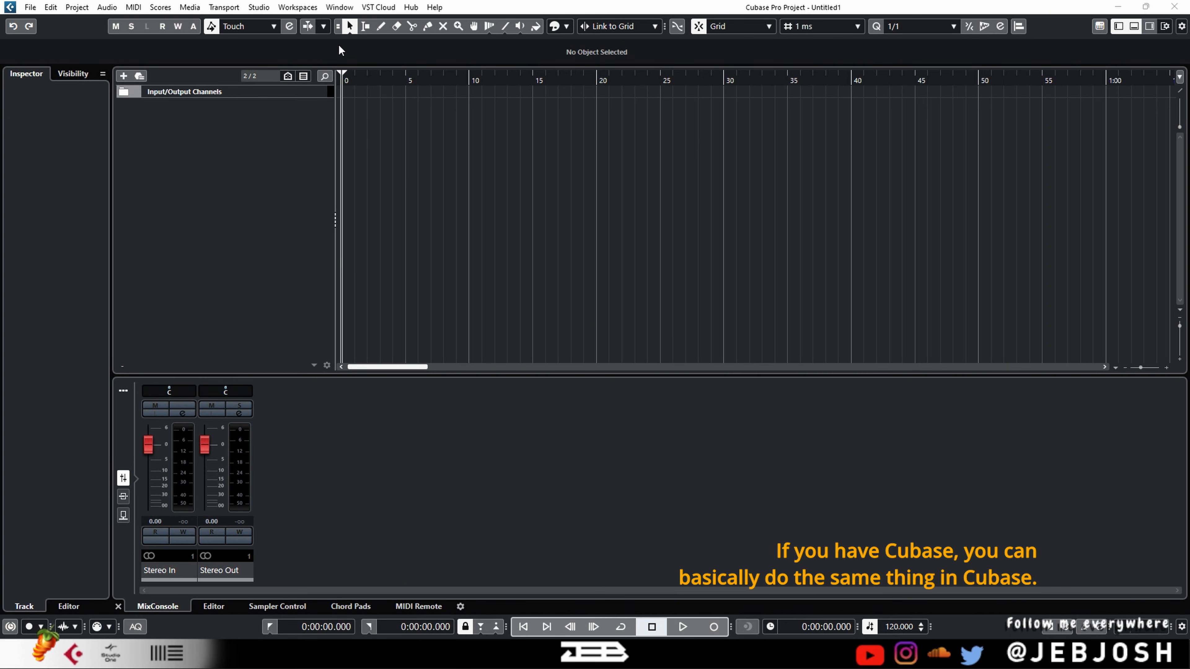
In Cubase, inspect the send and return buses of the VLA II stereo and mono external effects in Audio Connections
click(259, 7)
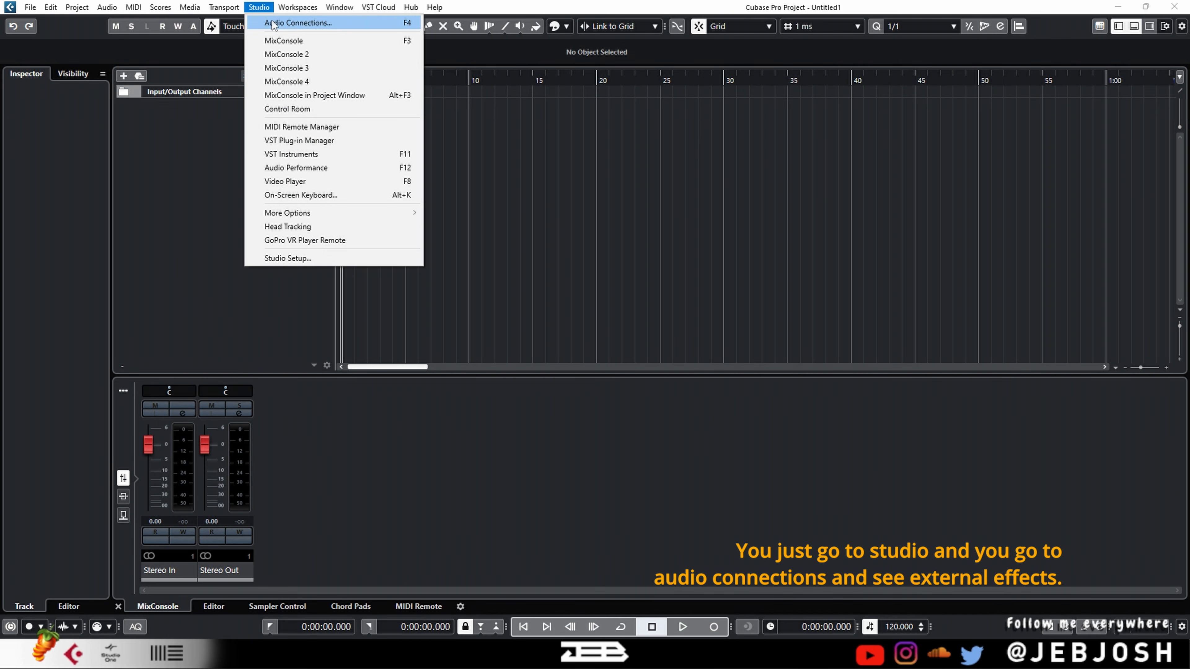
click(306, 23)
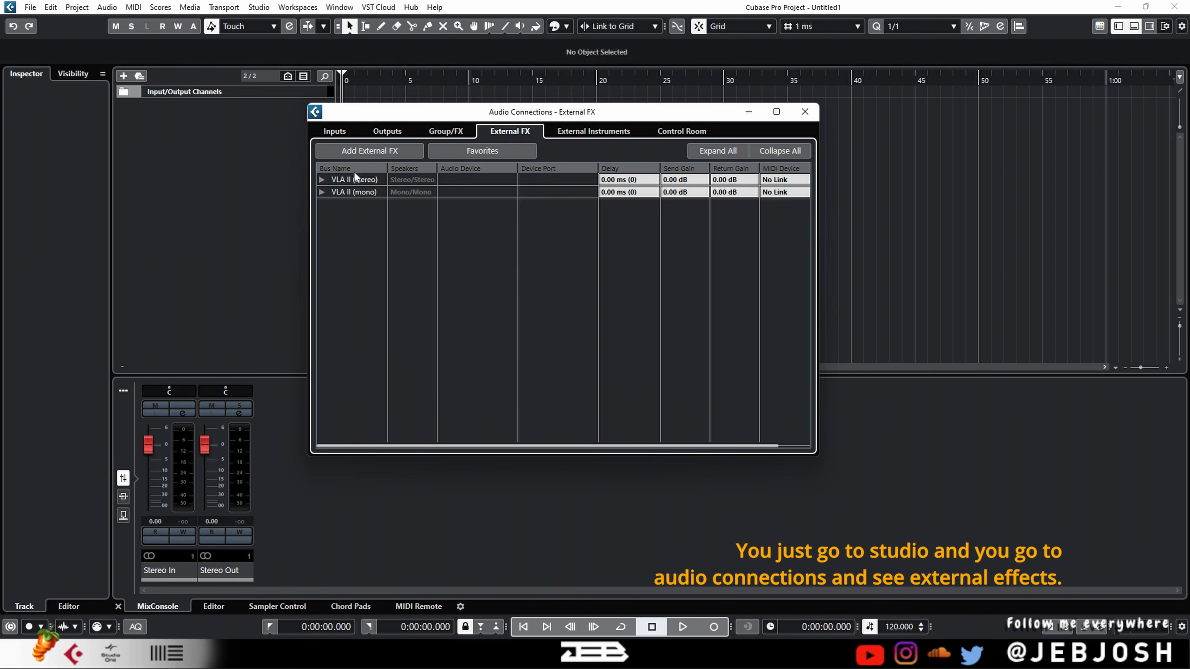
click(322, 180)
click(321, 217)
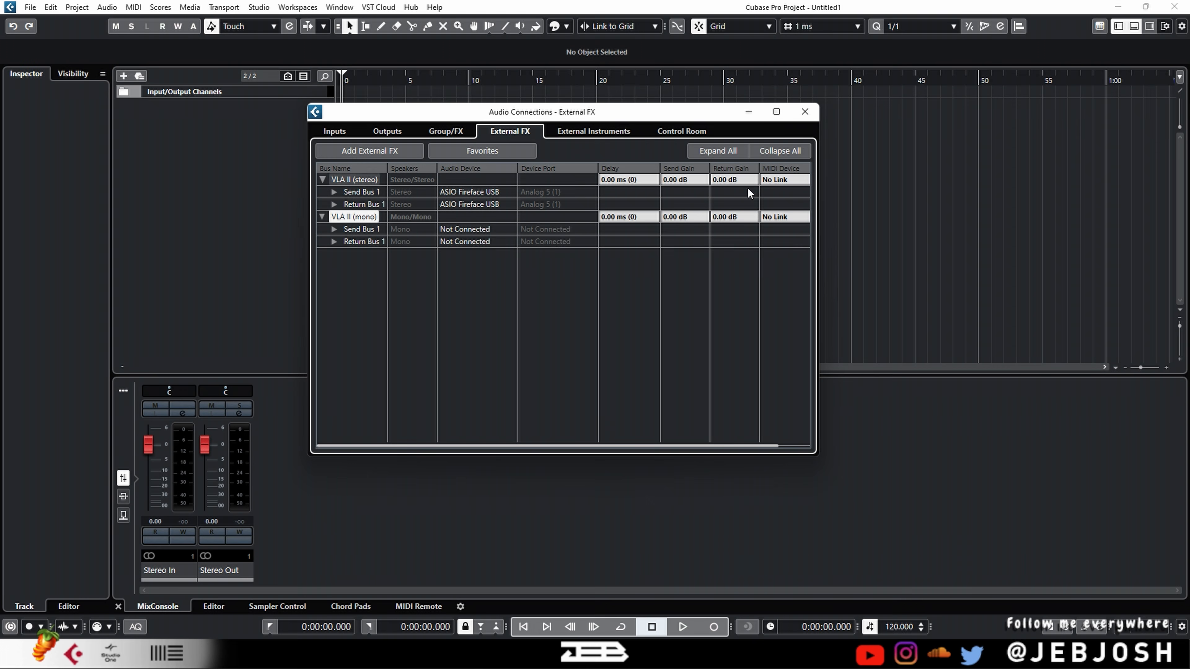
click(805, 111)
Add a mono audio track and load the VLA II (stereo) external plug-in in its first insert slot
right_click(262, 125)
click(285, 133)
click(629, 414)
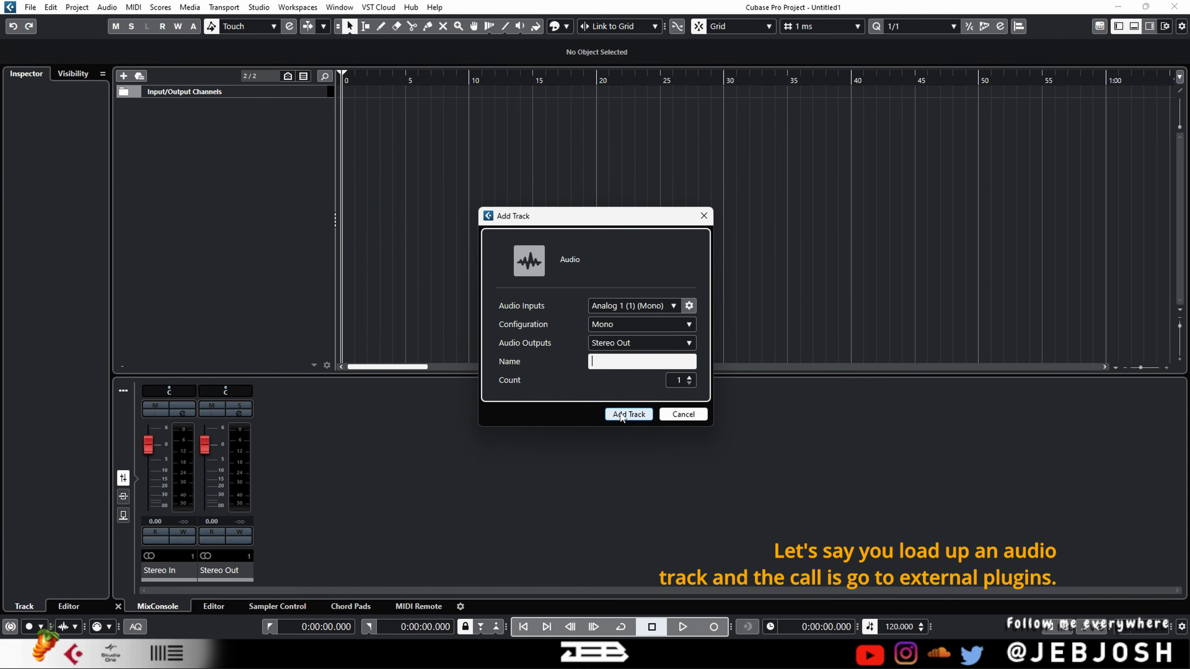
click(56, 198)
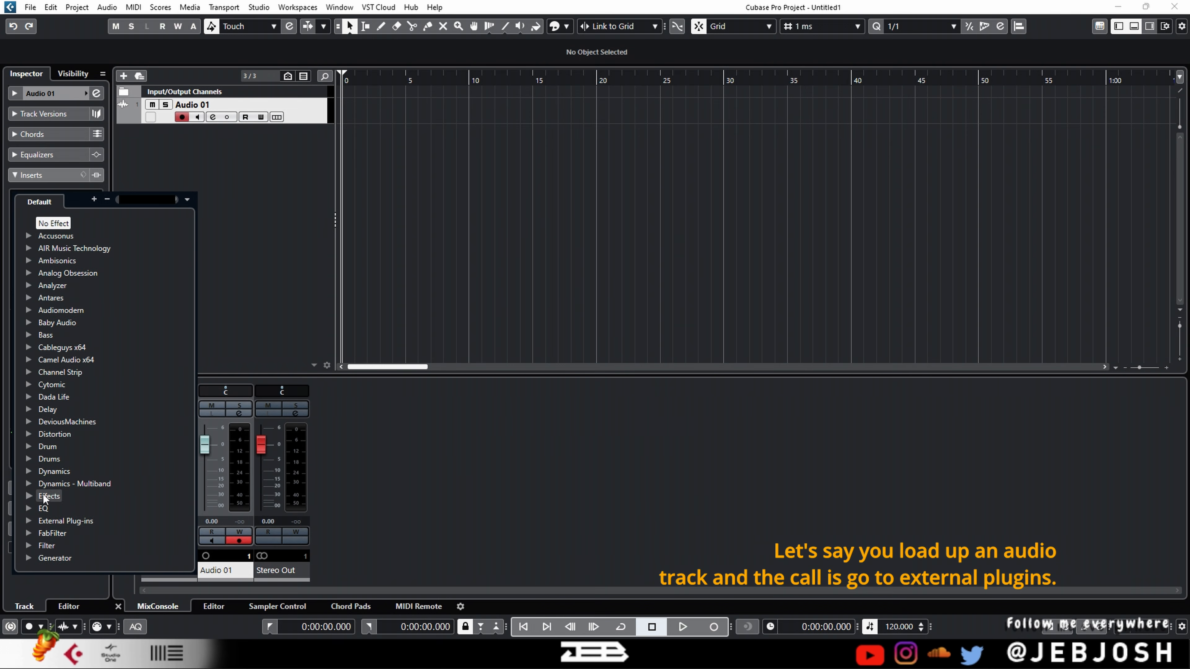
click(45, 522)
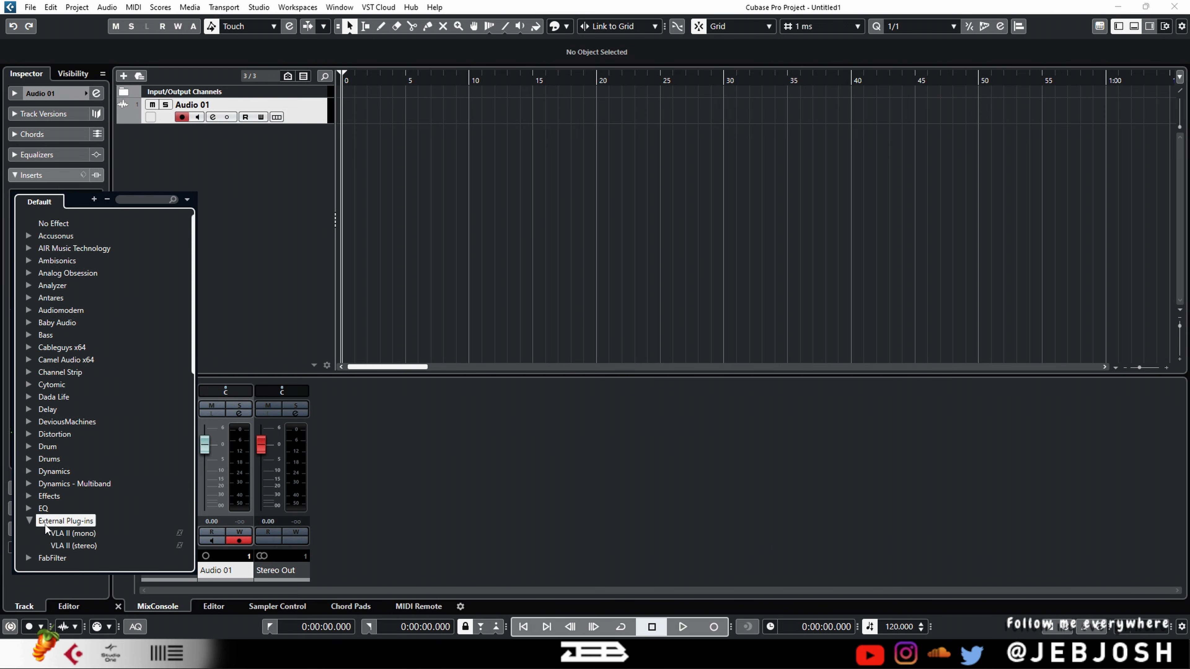
scroll(51, 520, down, 2)
click(71, 483)
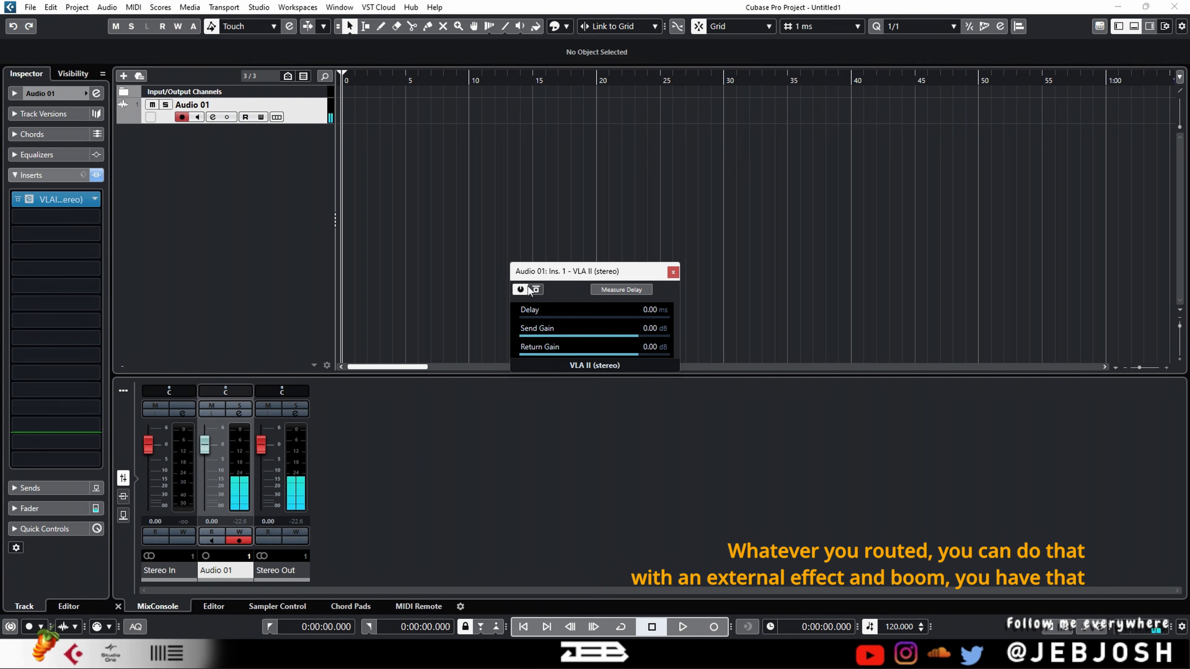
Mute the audio track and enable Real Time Export in the audio mixdown export settings
click(151, 105)
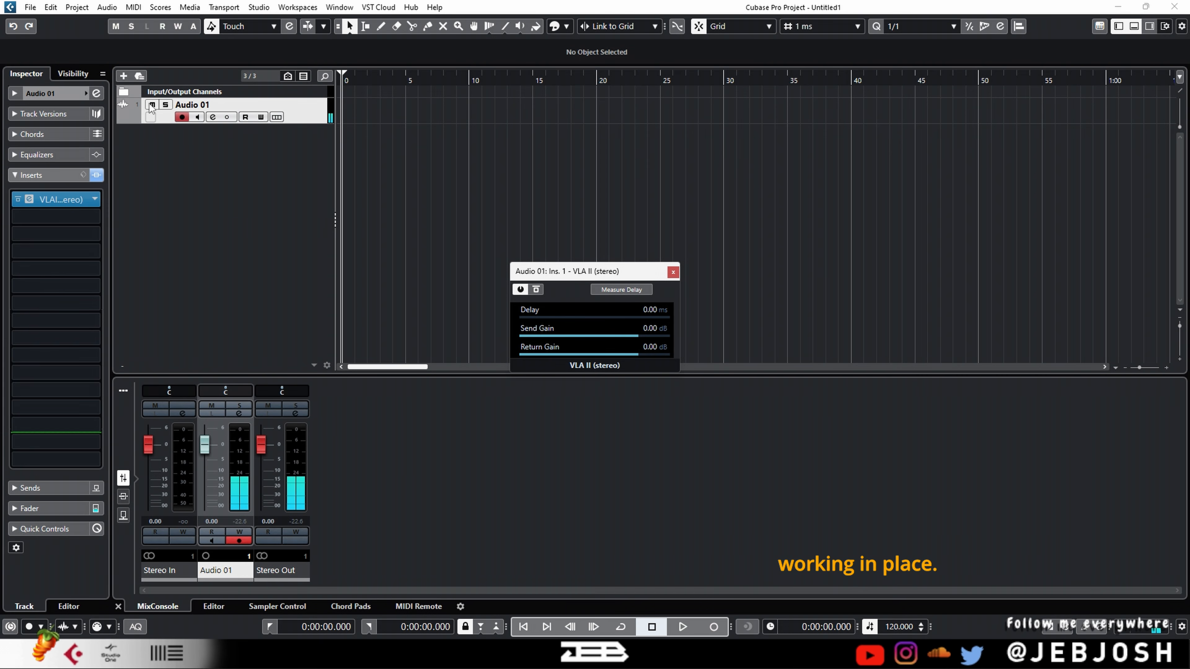
click(30, 7)
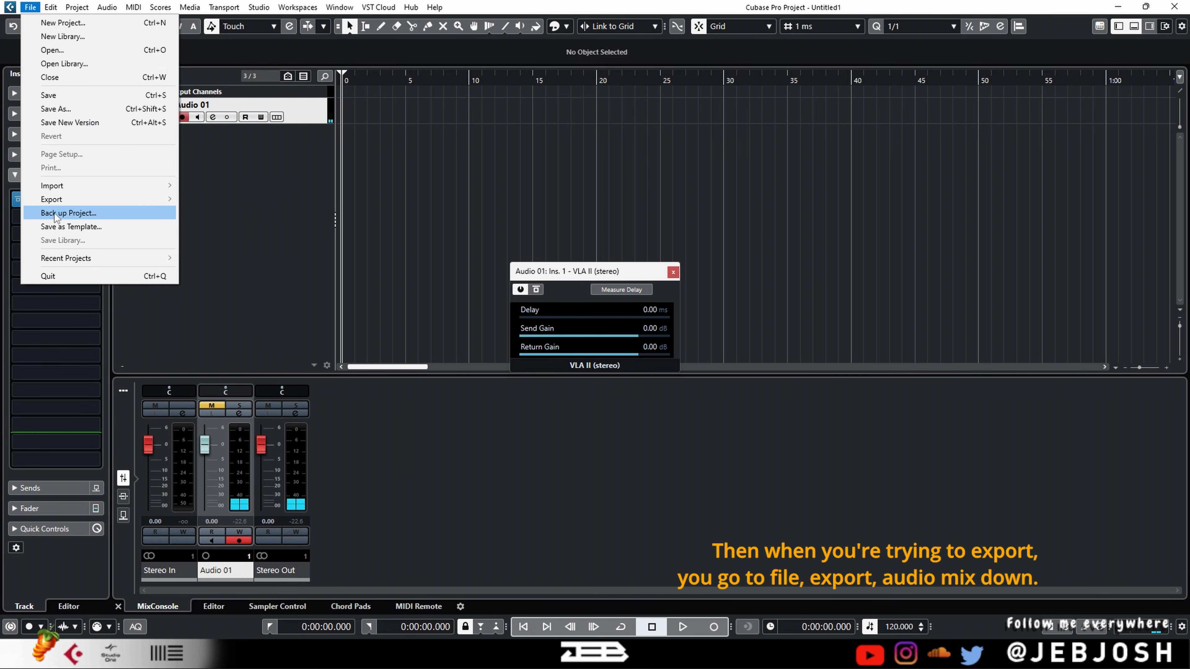
mouse_move(70, 200)
click(256, 200)
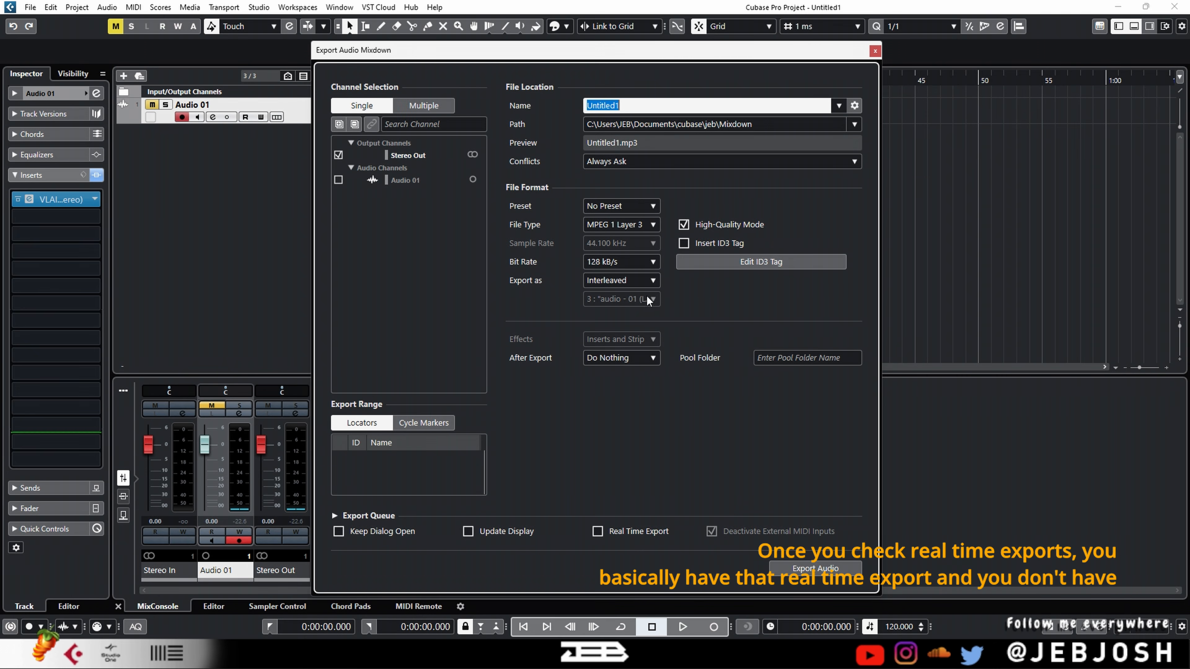
click(610, 532)
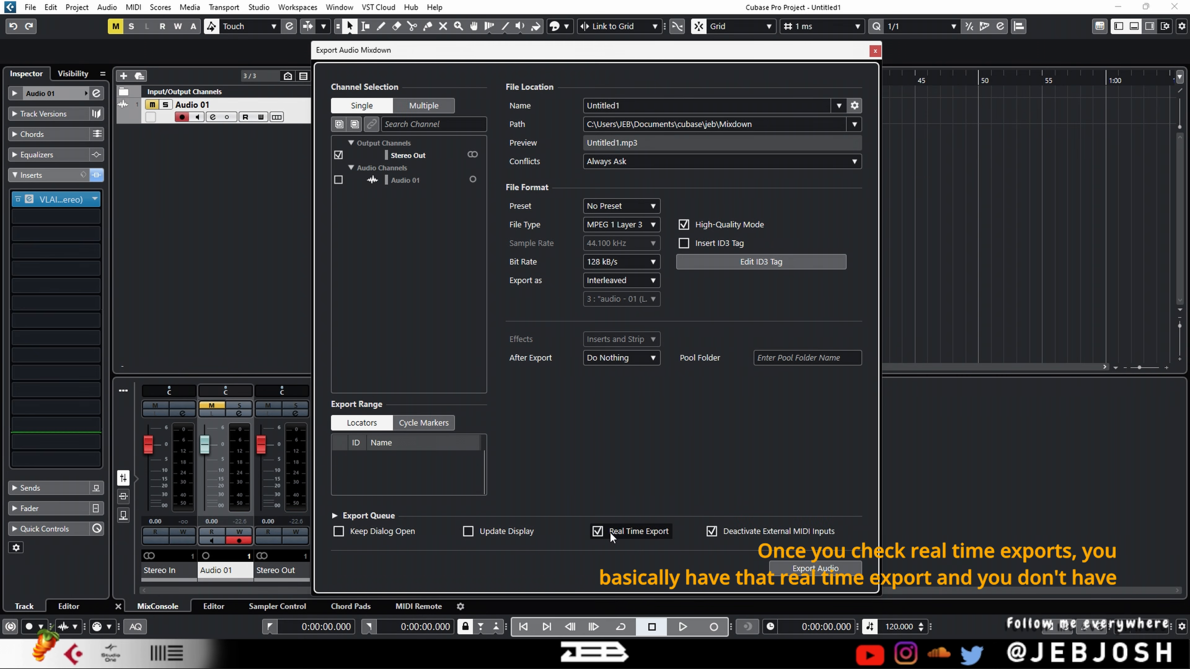
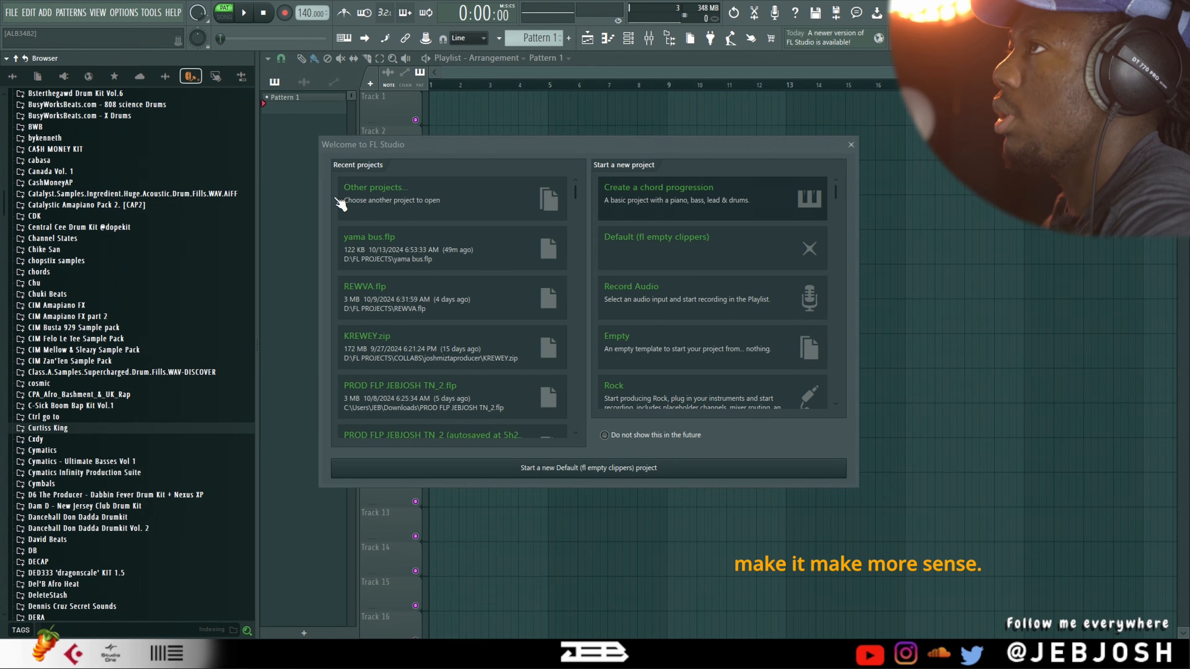
In FL Studio, open the recent project yama bus.flp and dismiss the yama_Master clip's channel settings
click(399, 259)
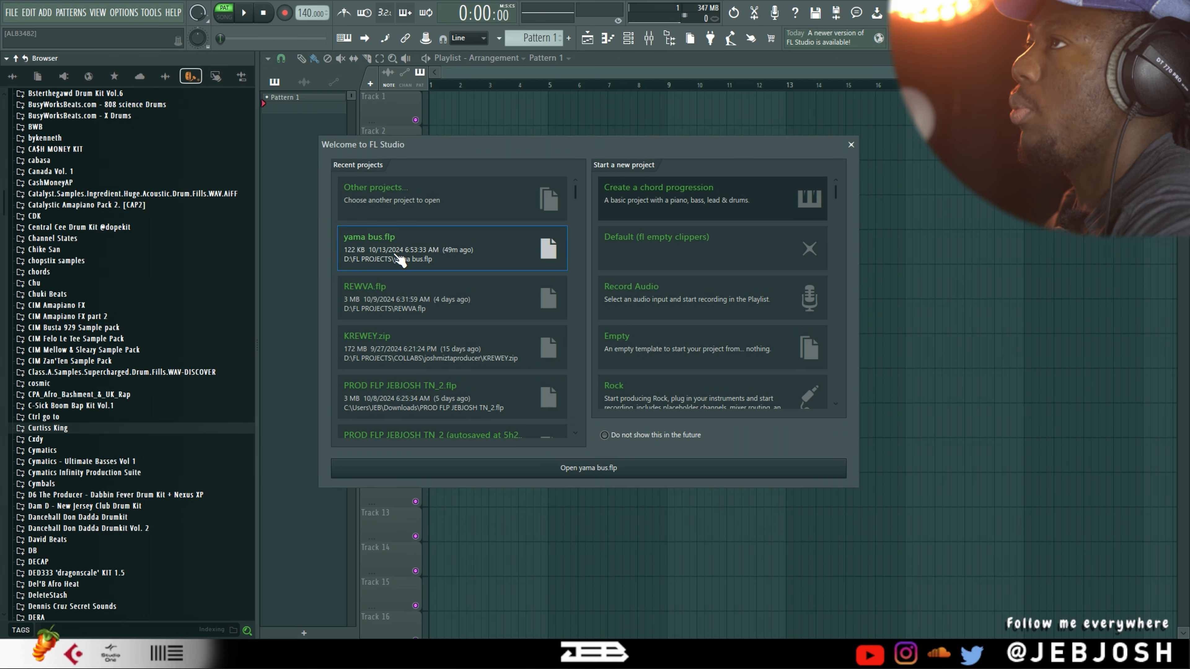
double_click(396, 256)
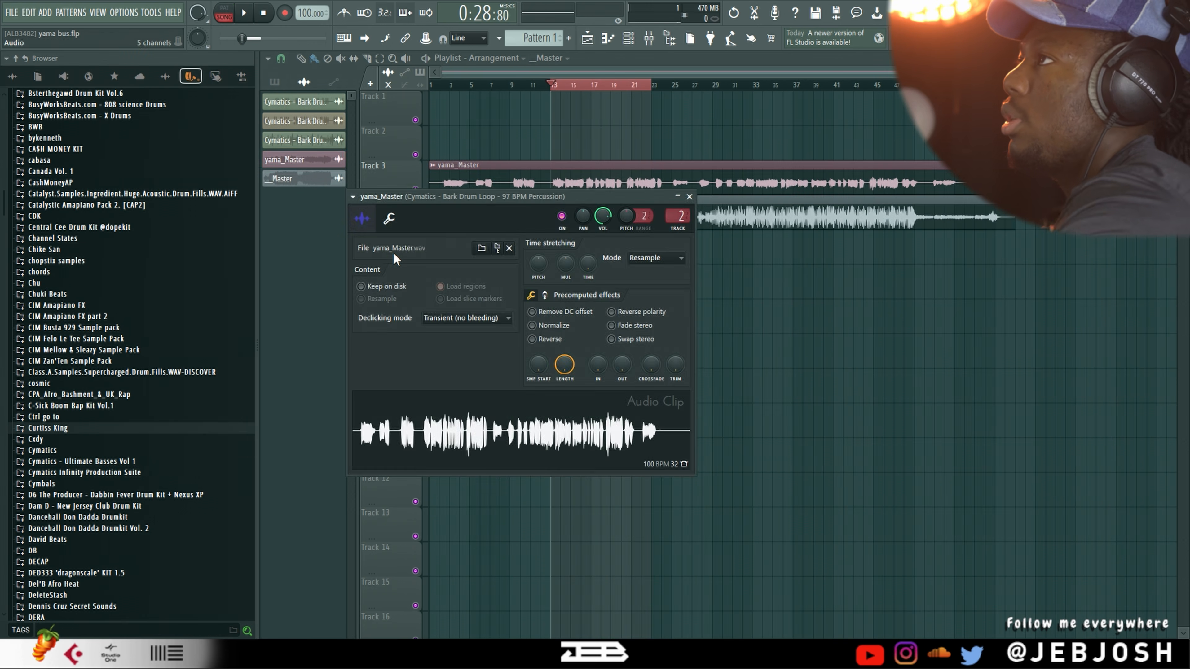
click(485, 187)
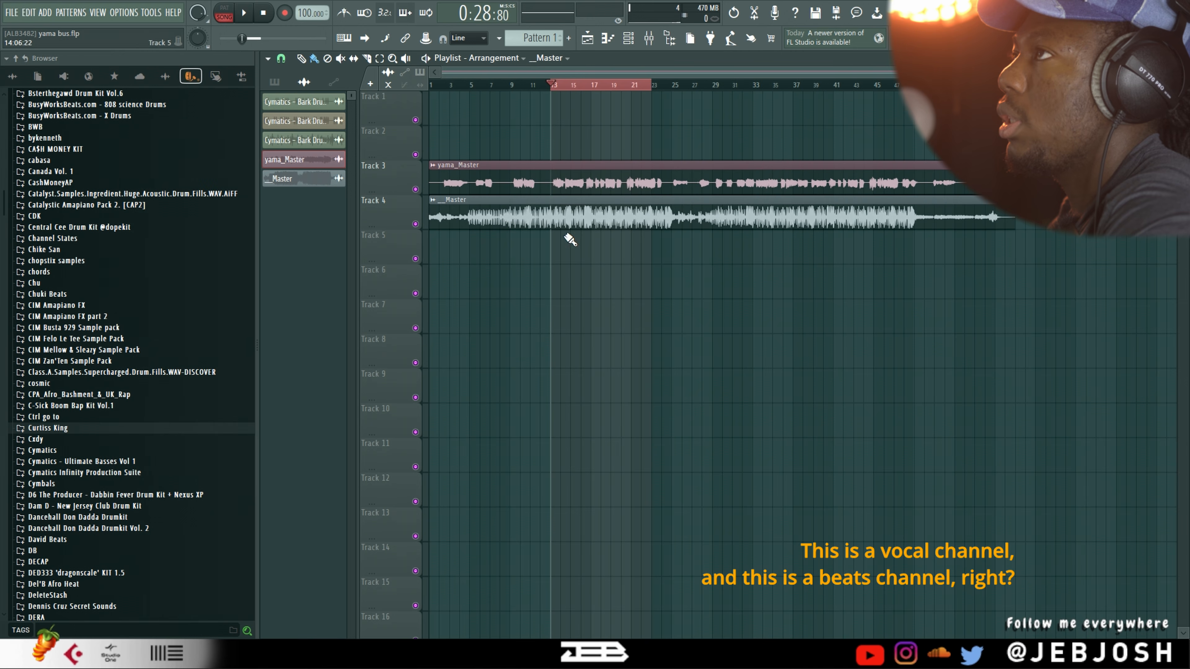
Check the channel settings of the __Master beat clip and the yama_Master vocal clip, and play the song
double_click(573, 215)
key(Escape)
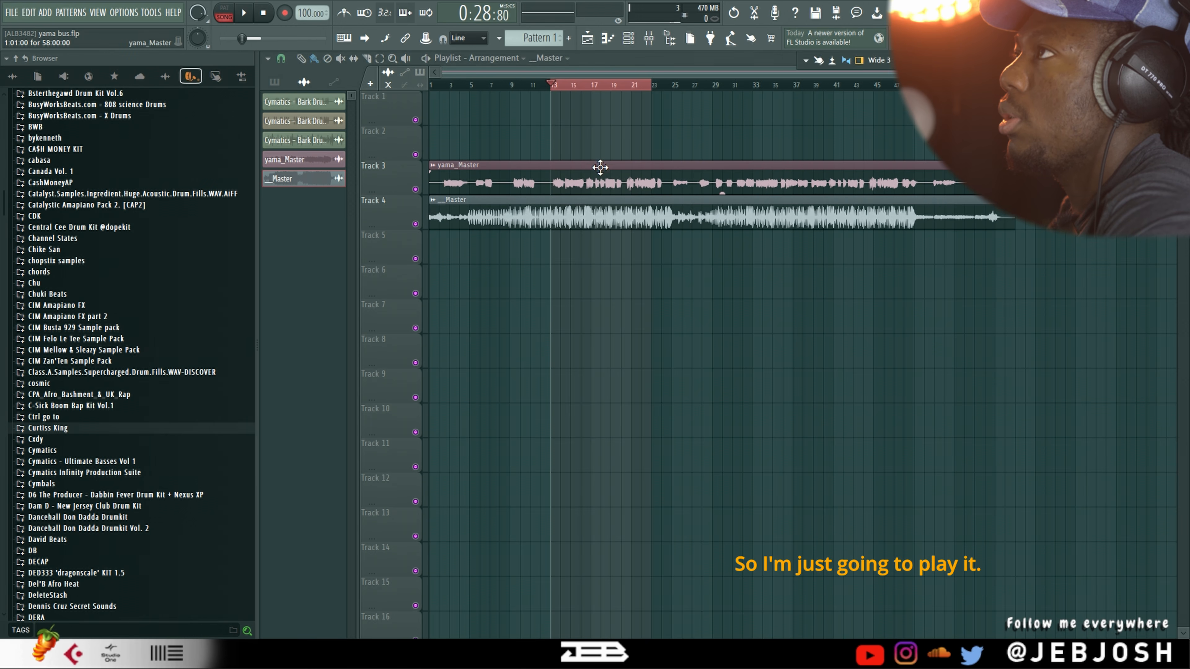
double_click(626, 178)
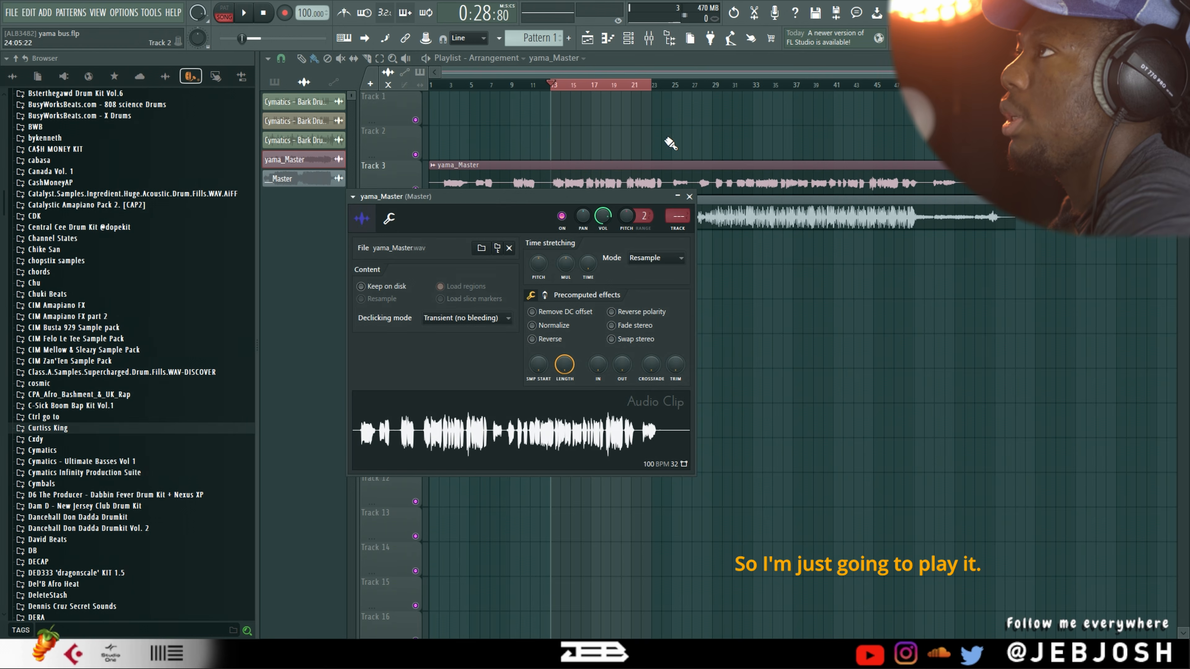
key(Escape)
key(space)
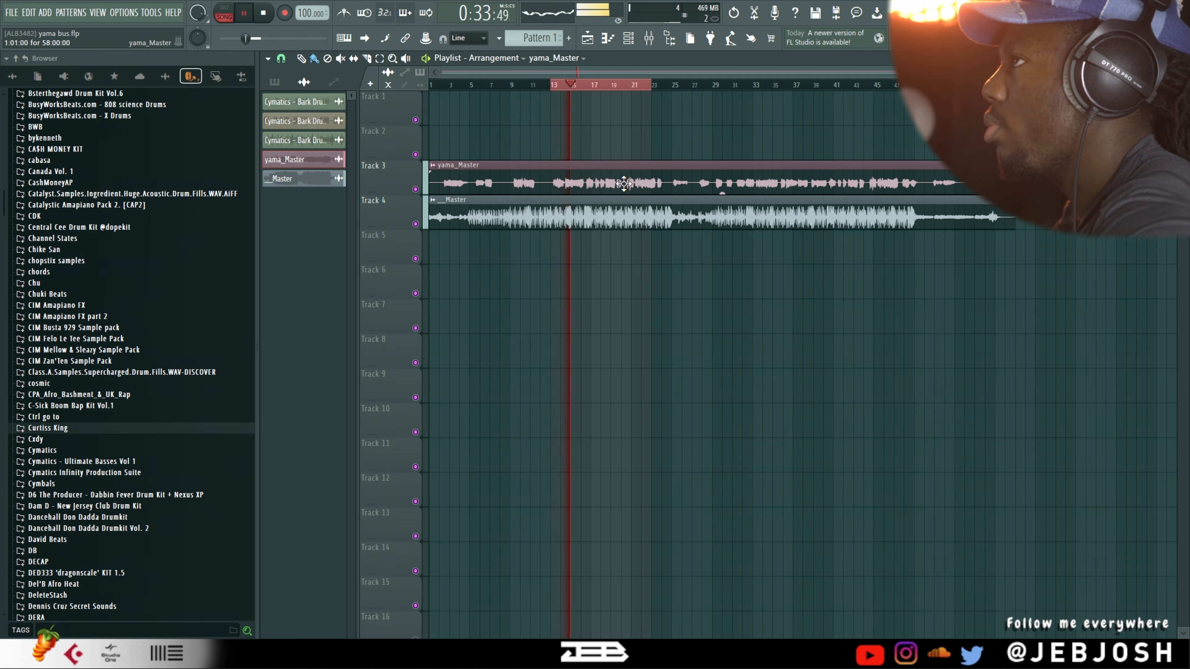
scroll(702, 265, up, 2)
scroll(702, 266, down, 2)
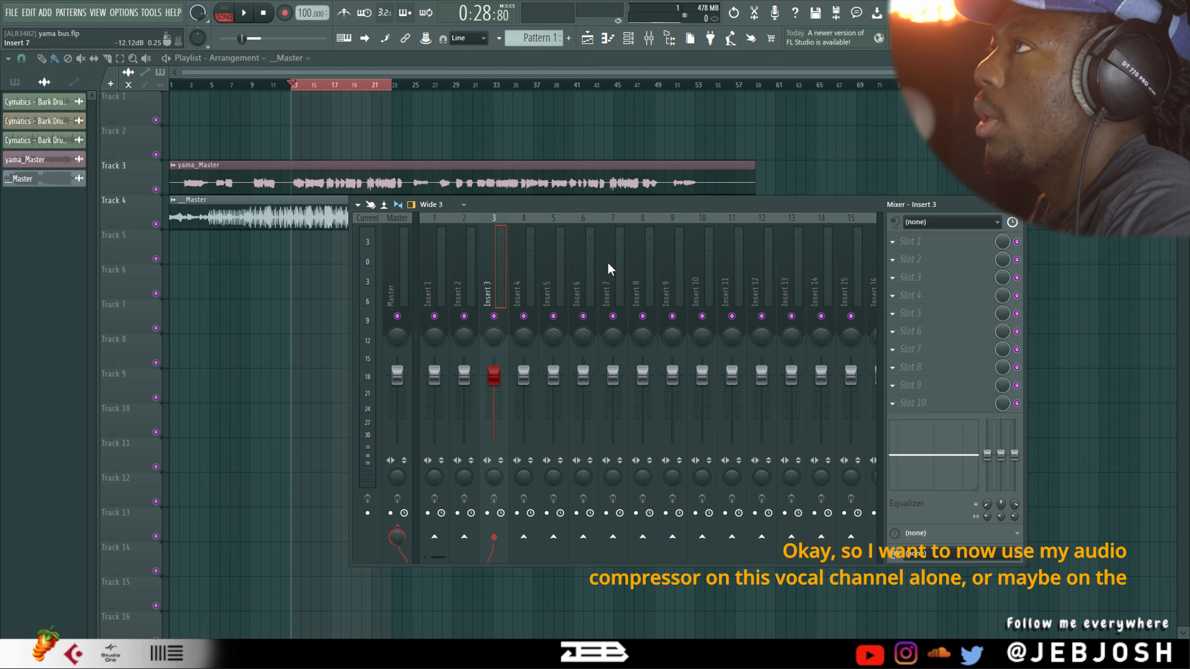
Examine the vocal and beat clips around the selected playlist section and the vocal clip's channel settings
key(F9)
scroll(447, 194, up, 4)
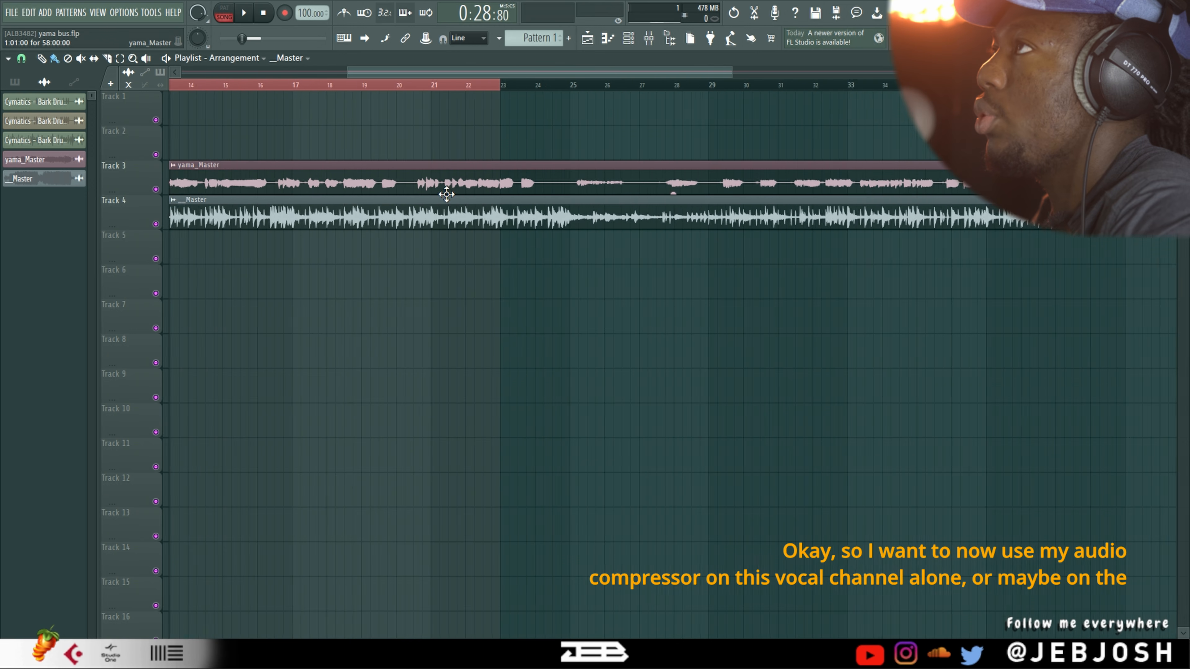
drag(506, 72, 423, 70)
double_click(491, 178)
key(Escape)
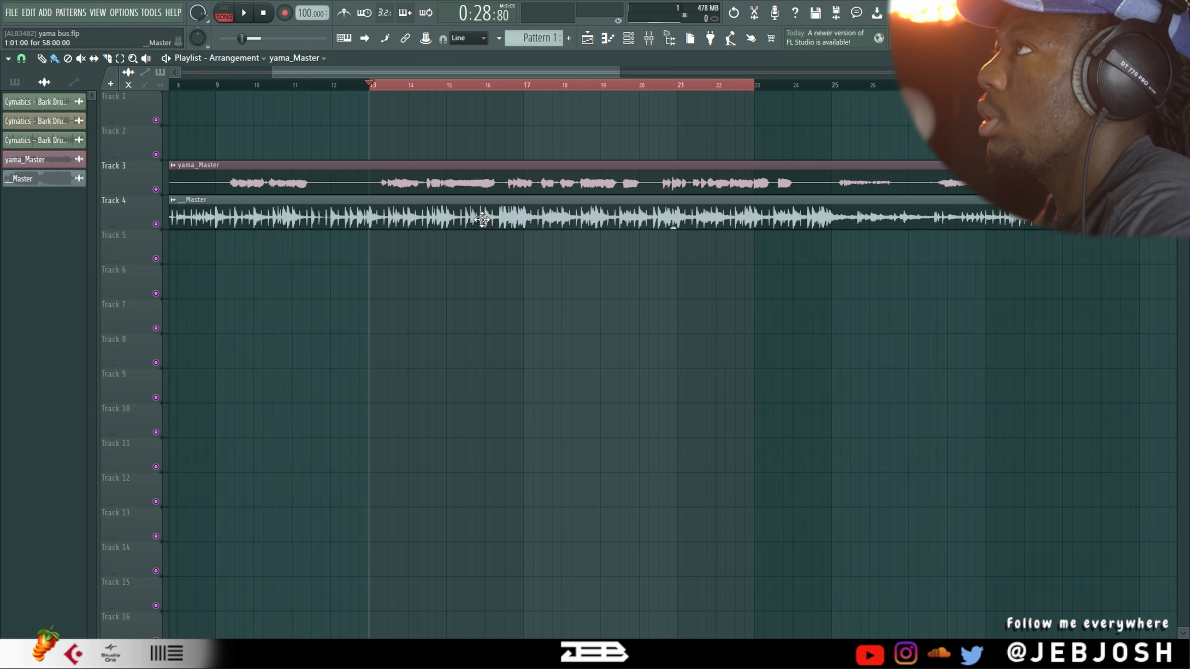
scroll(590, 171, down, 3)
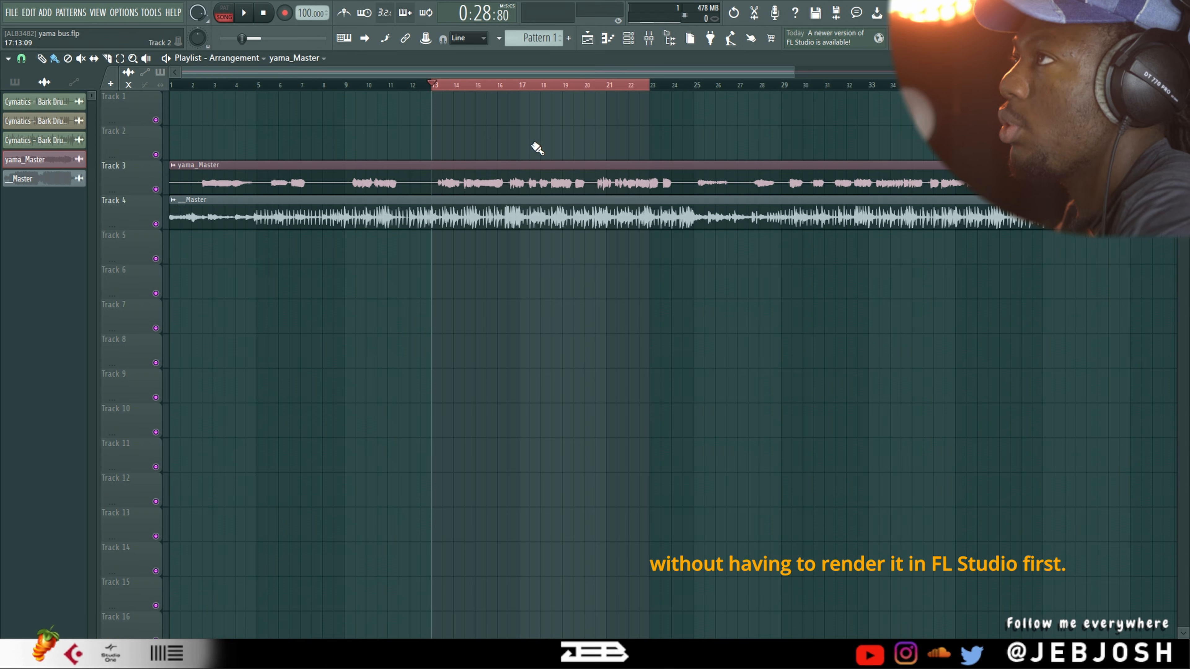
scroll(491, 146, down, 4)
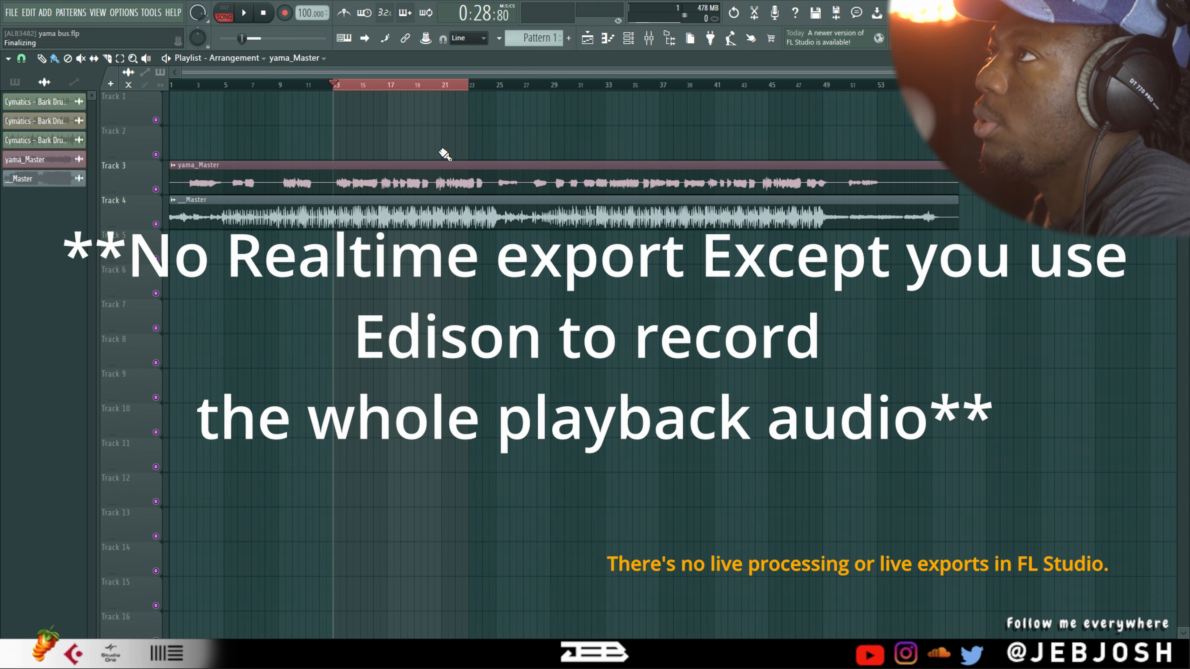
scroll(433, 170, up, 3)
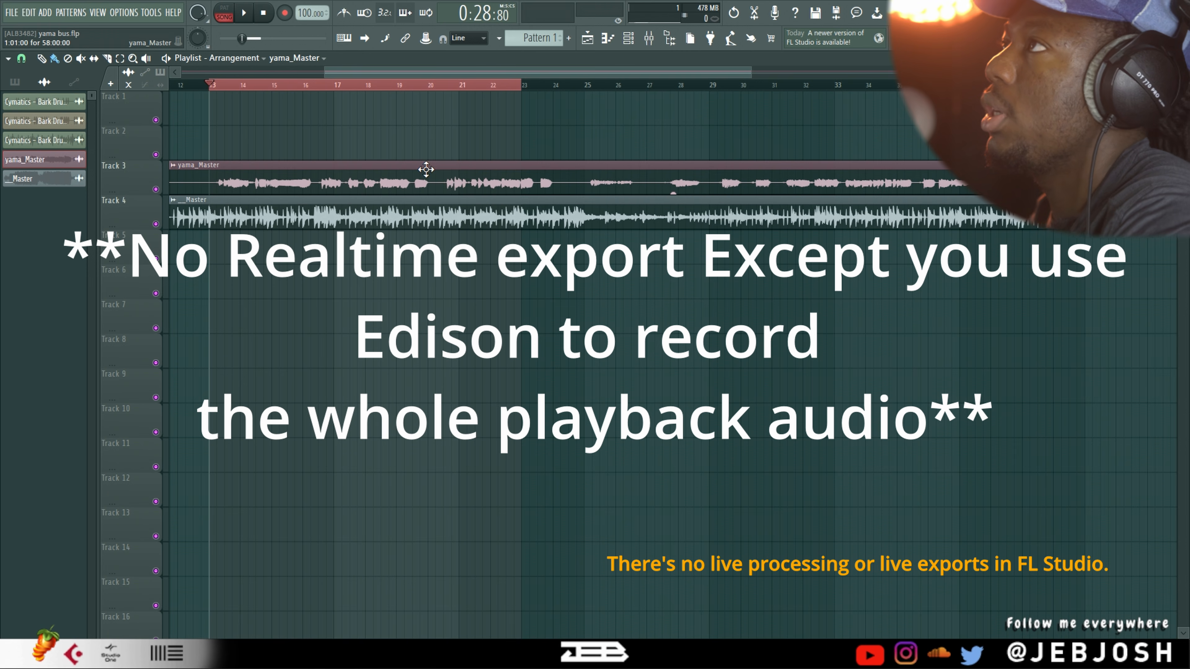
drag(505, 71, 445, 64)
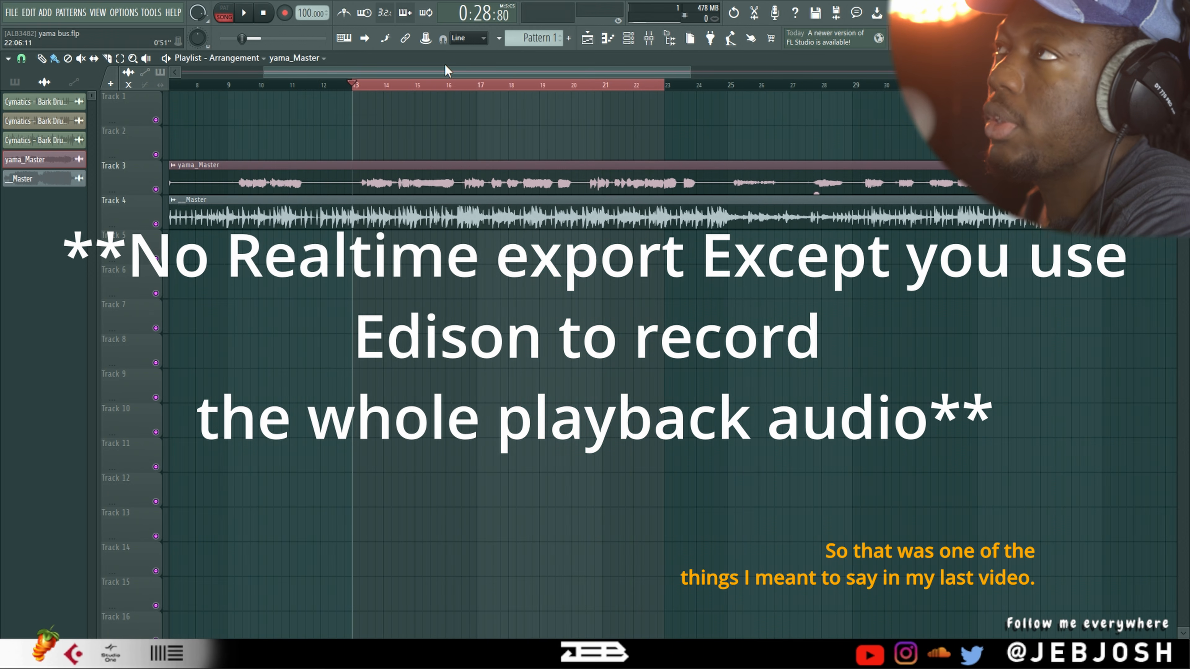
Name mixer track Insert 2 "Out to Compressor"
click(649, 40)
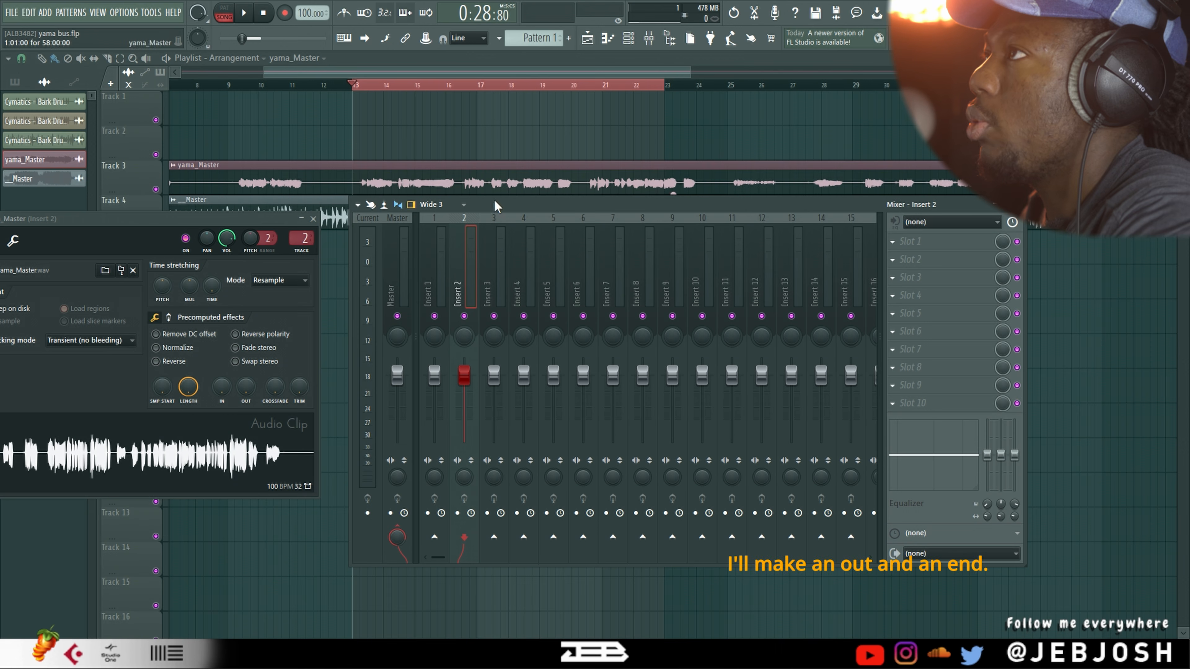
double_click(467, 259)
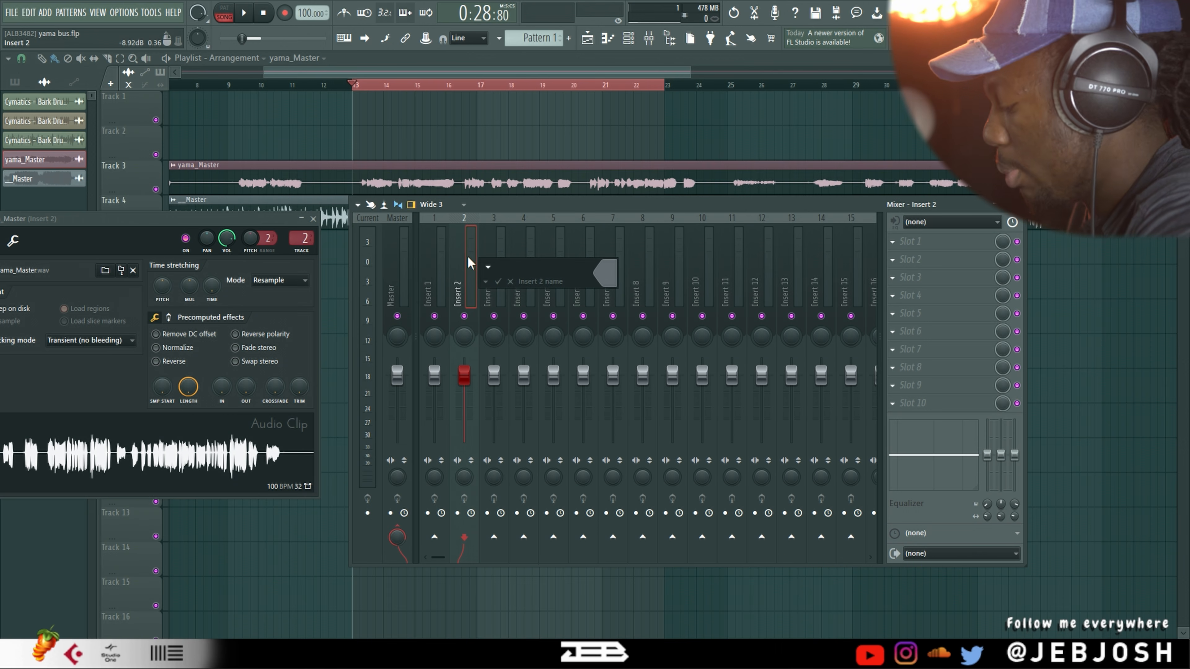
text(Outs)
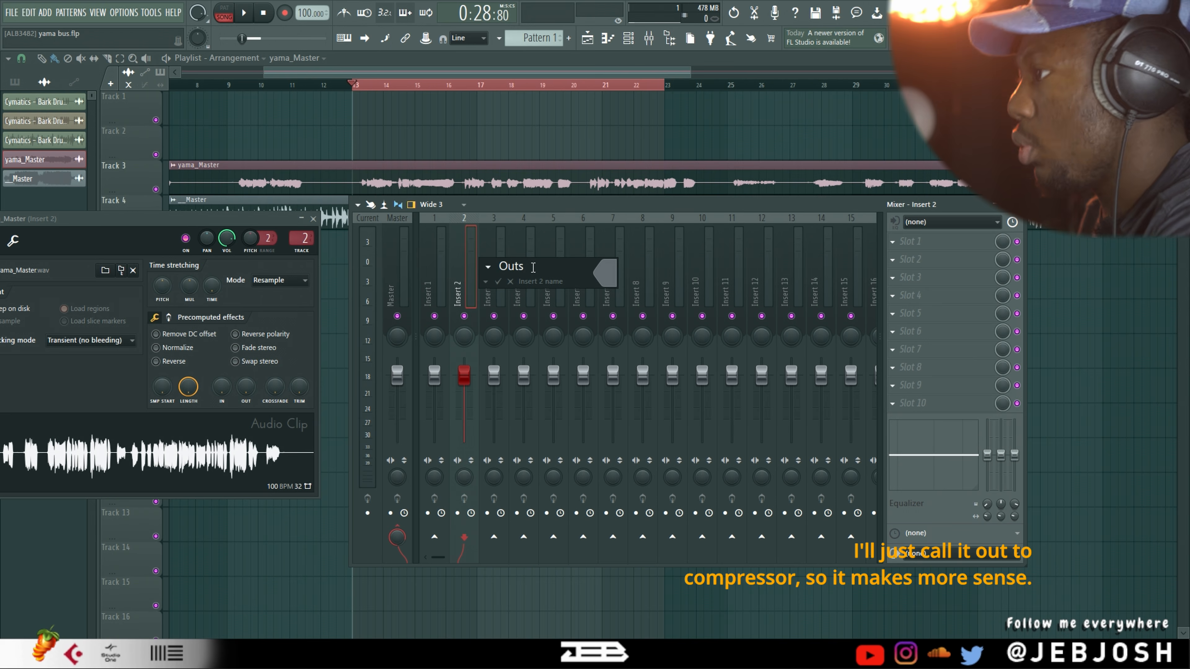
key(BackSpace)
text(to C)
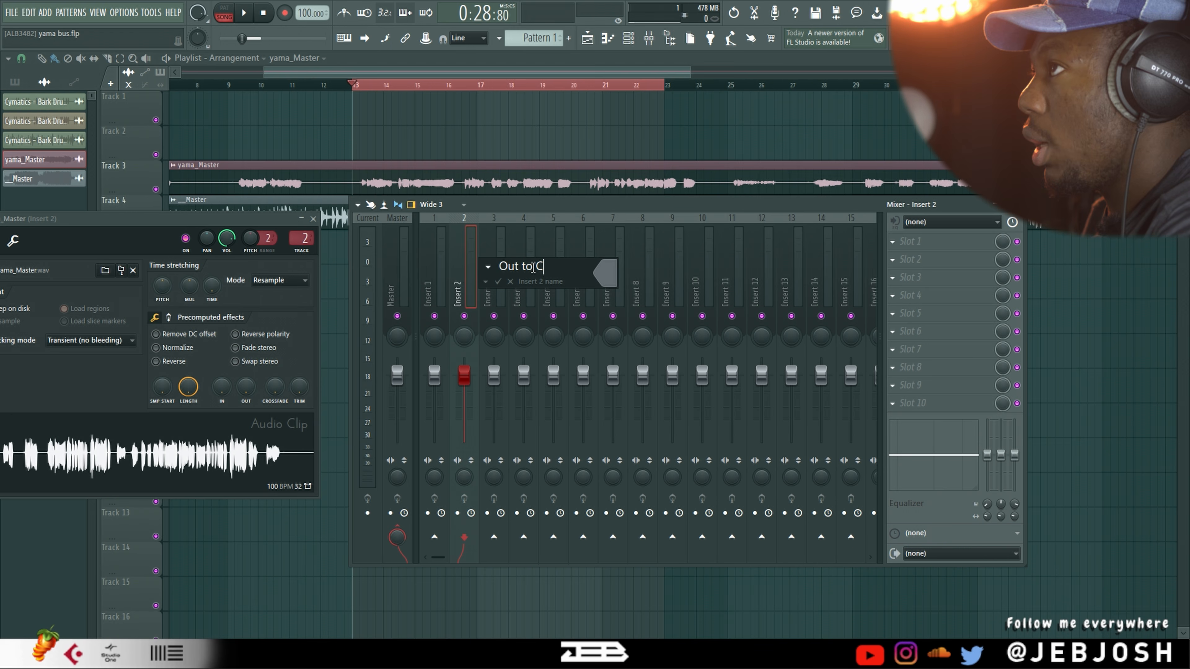
text(ompres)
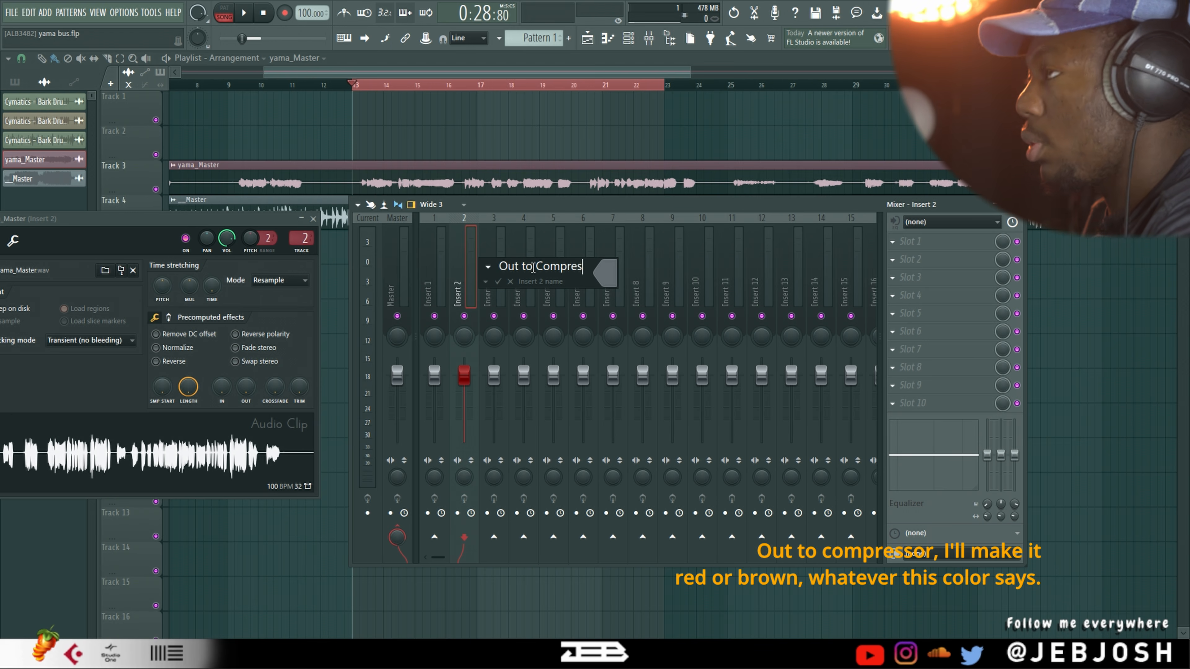
text(sor)
Colour the Out to Compressor mixer track brown (#9F3835) and accept the new name and colour
click(605, 272)
click(708, 483)
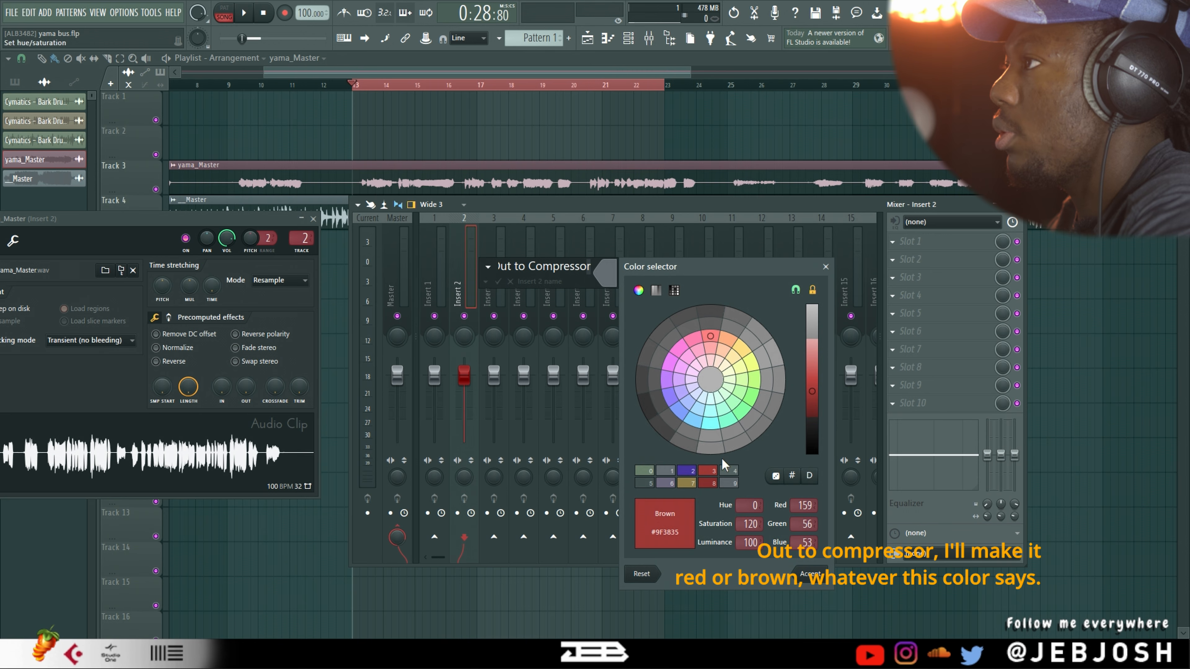
click(810, 574)
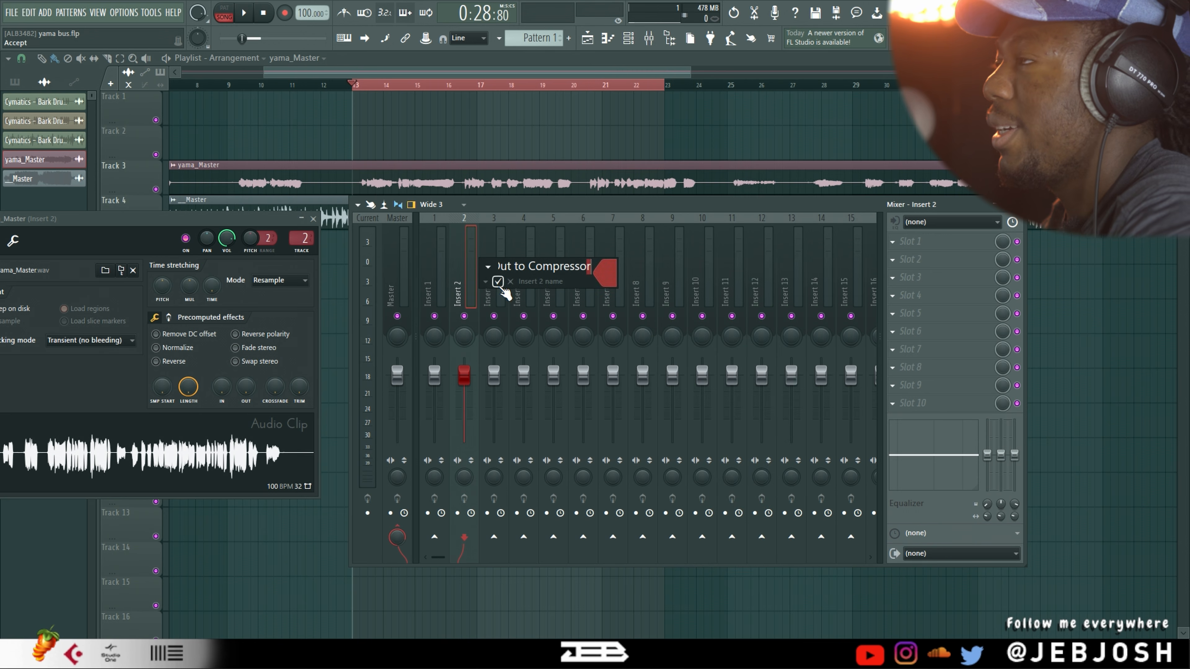
click(498, 282)
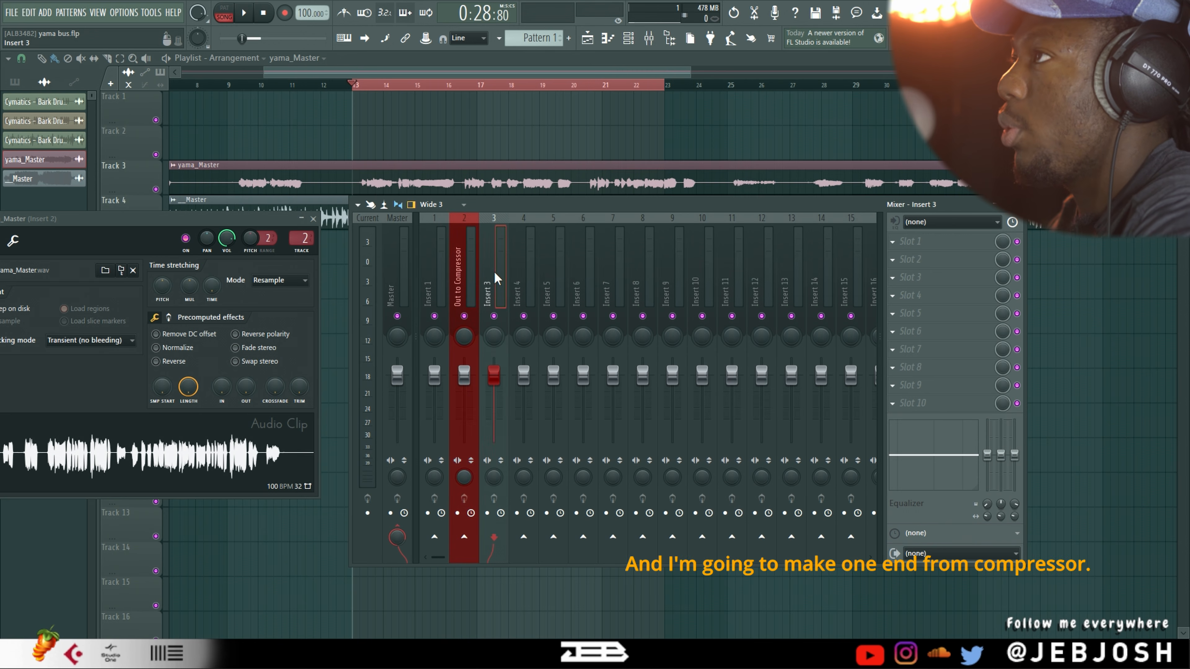
Rename mixer track Insert 3 as "Ins from compressor"
double_click(494, 270)
text(Ins)
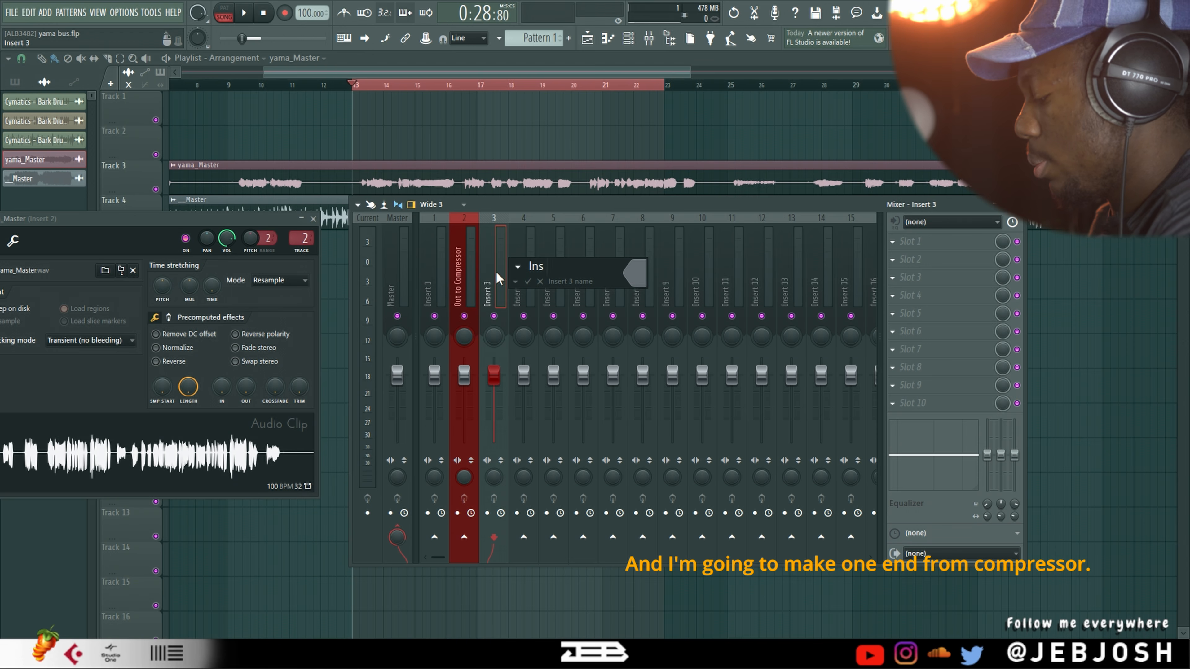
text( from com)
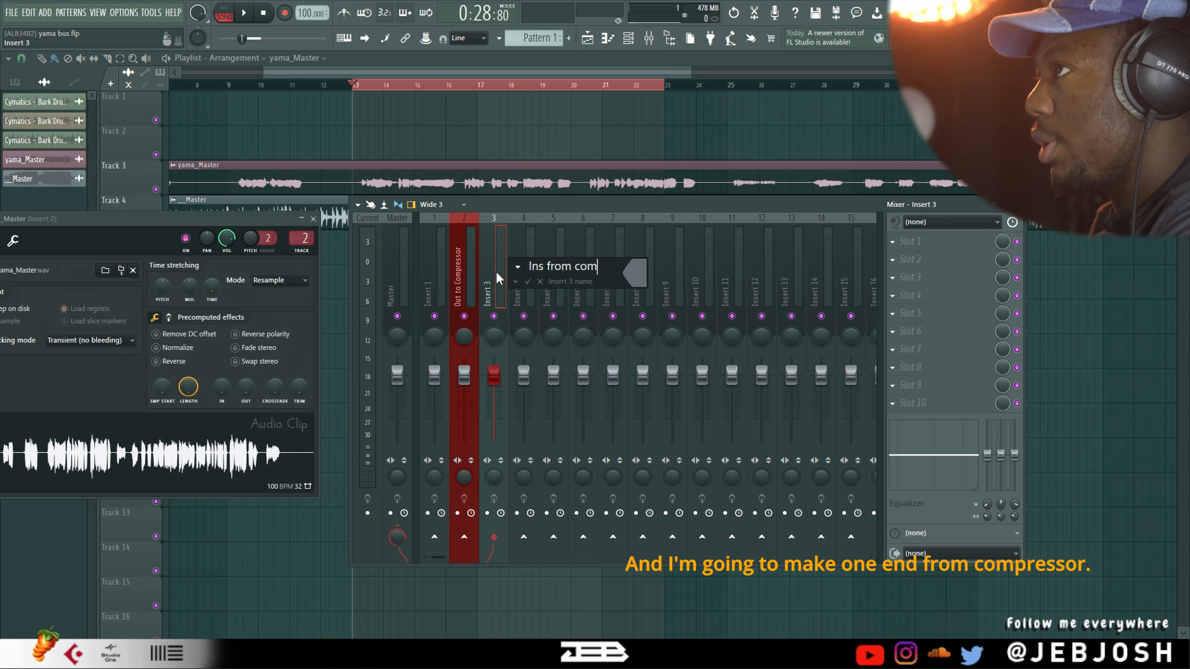
text(pressor)
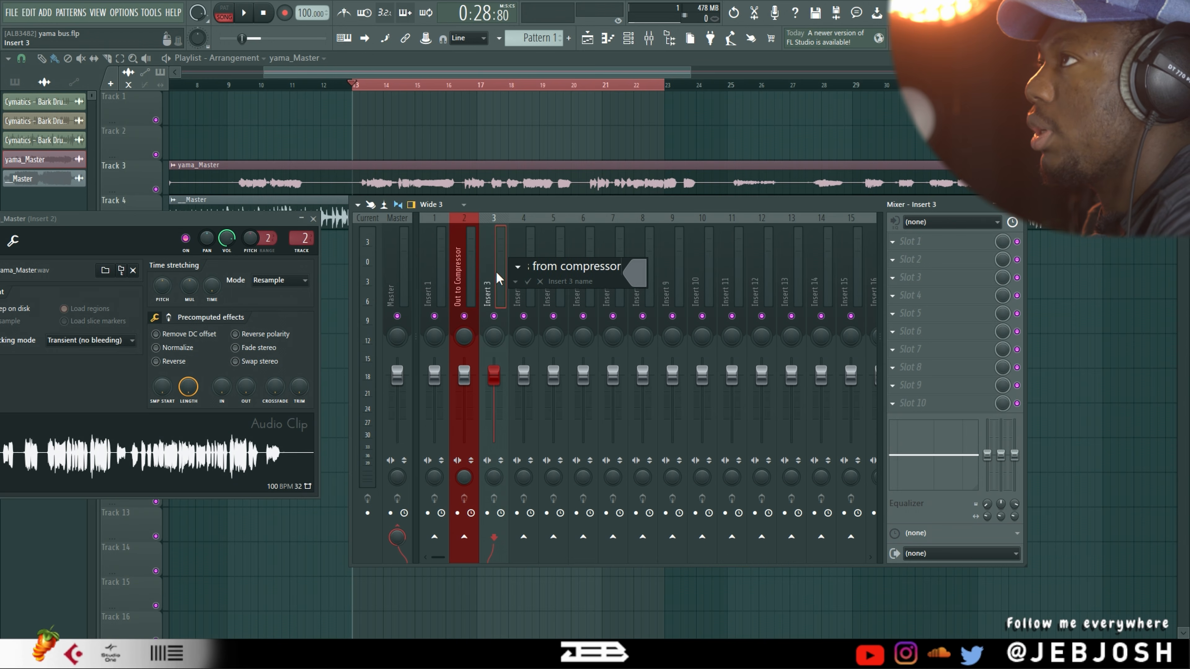
key(Return)
Colour the Ins from compressor mixer track blue using a previously used colour
key(F2)
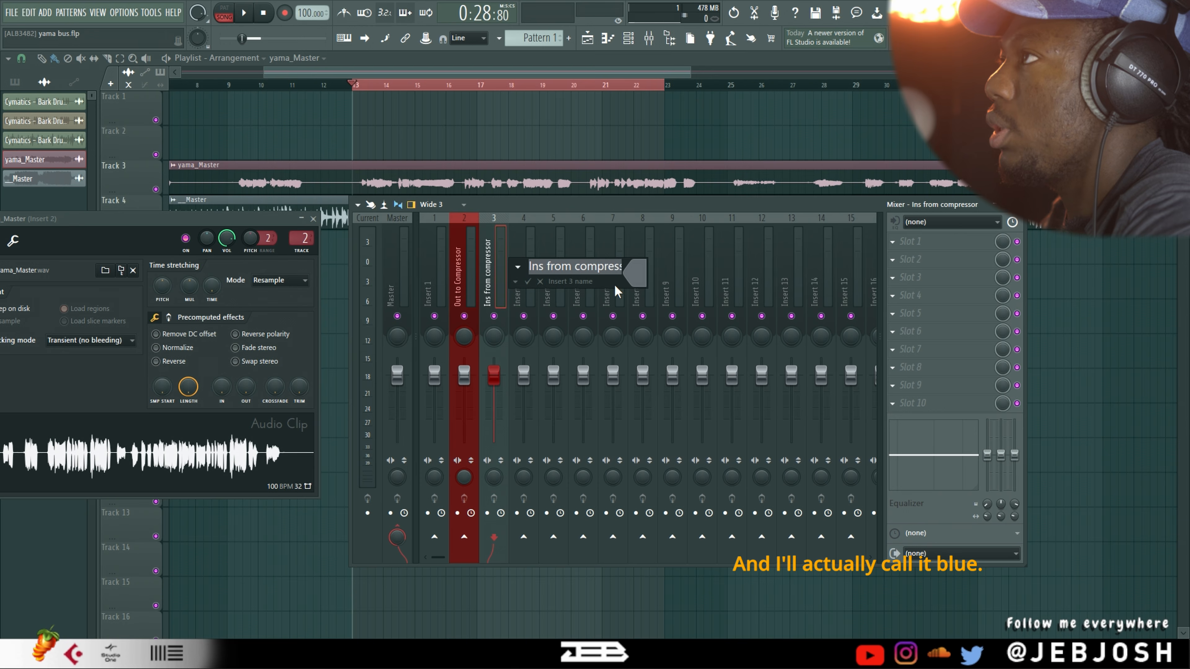
click(629, 281)
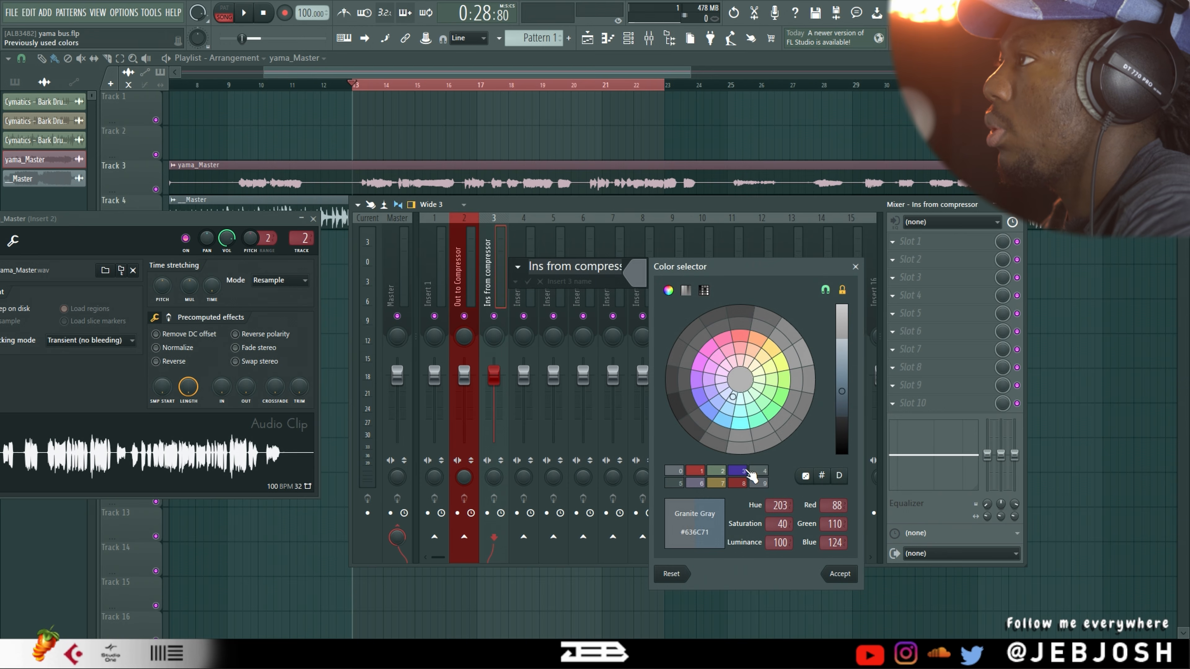
click(746, 471)
click(839, 573)
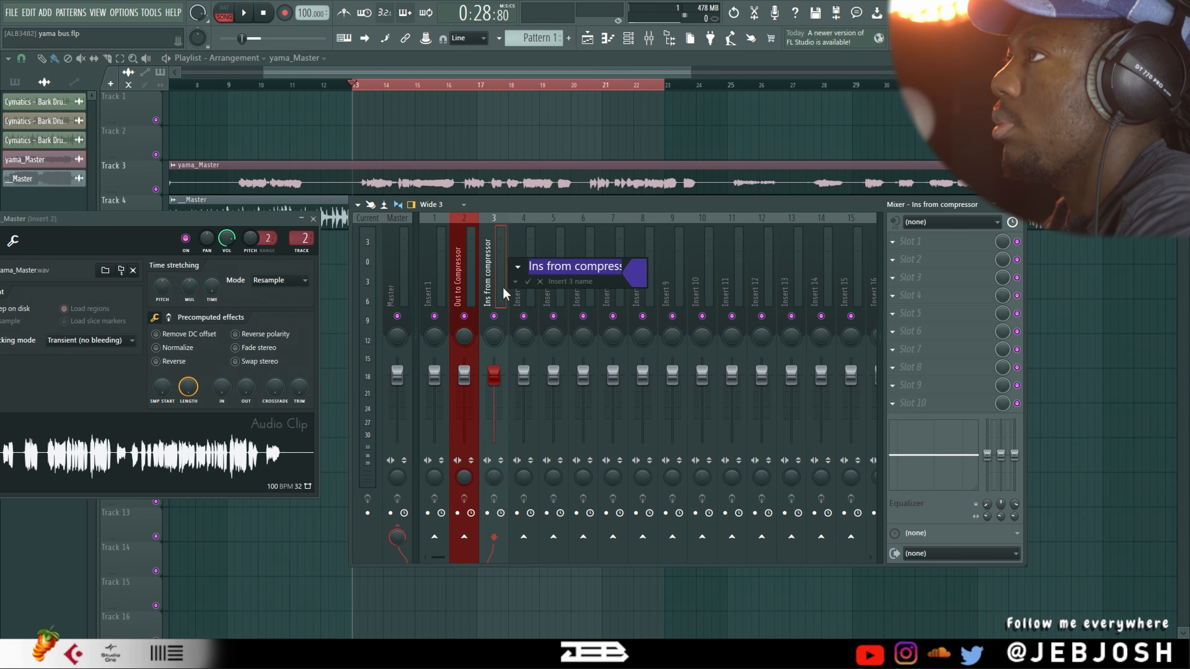
click(528, 281)
Unroute the Out to Compressor track from the master and set its external output to Analog 5 (1) - Analog 6 (1)
click(465, 288)
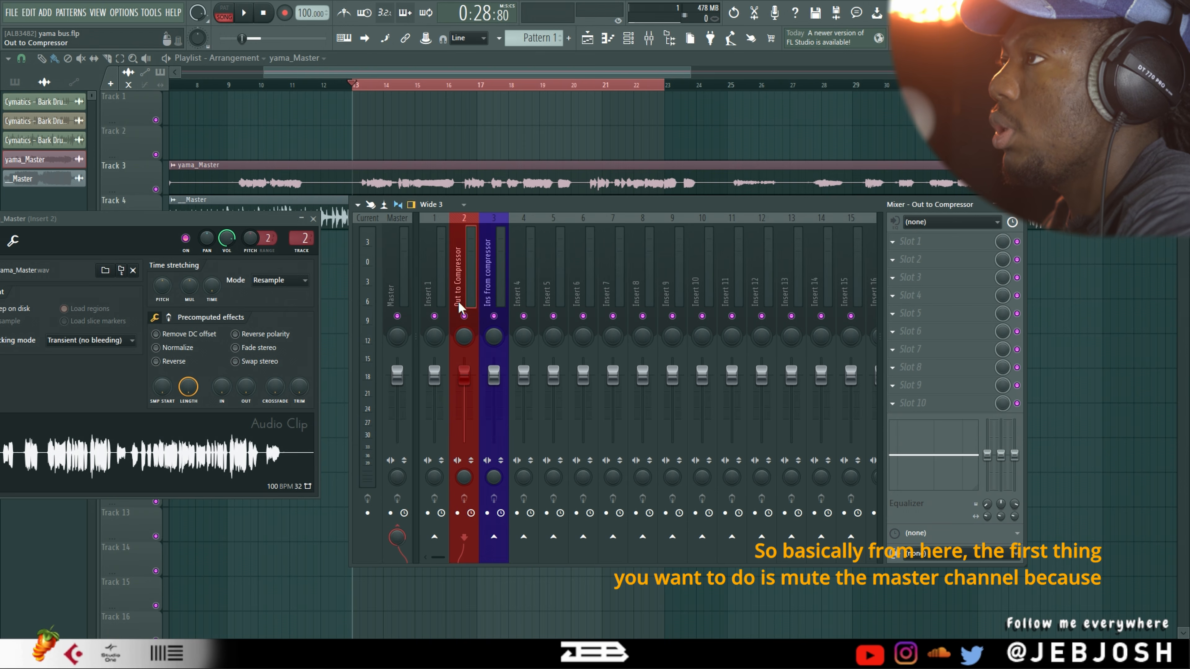
click(398, 537)
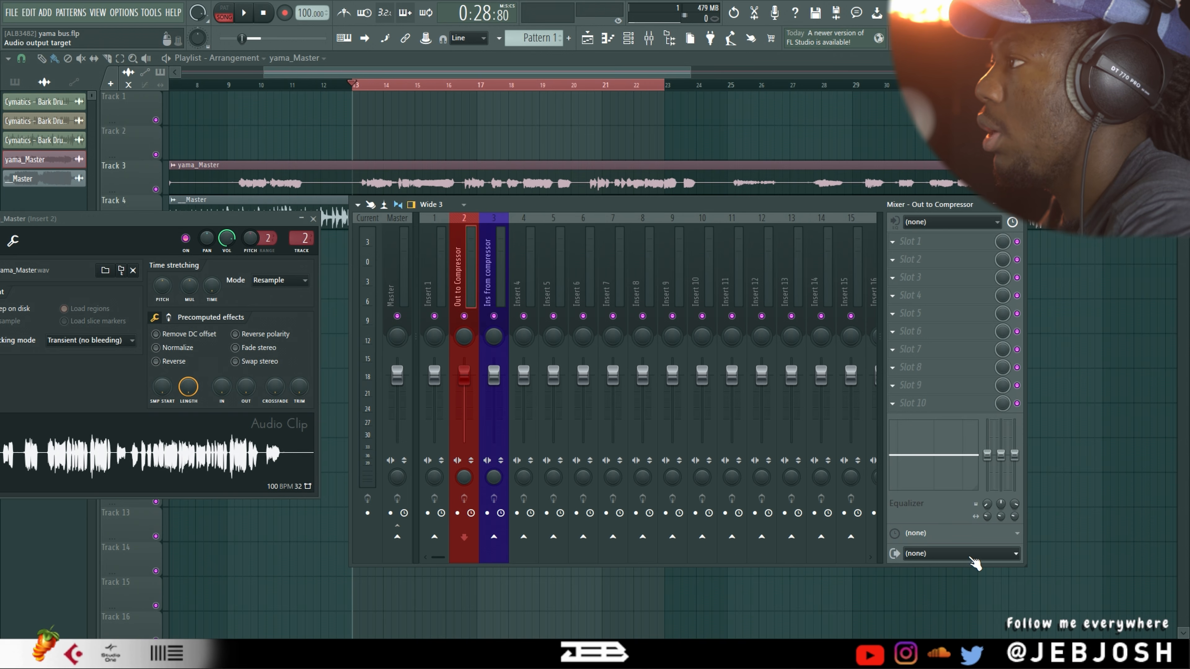
click(942, 492)
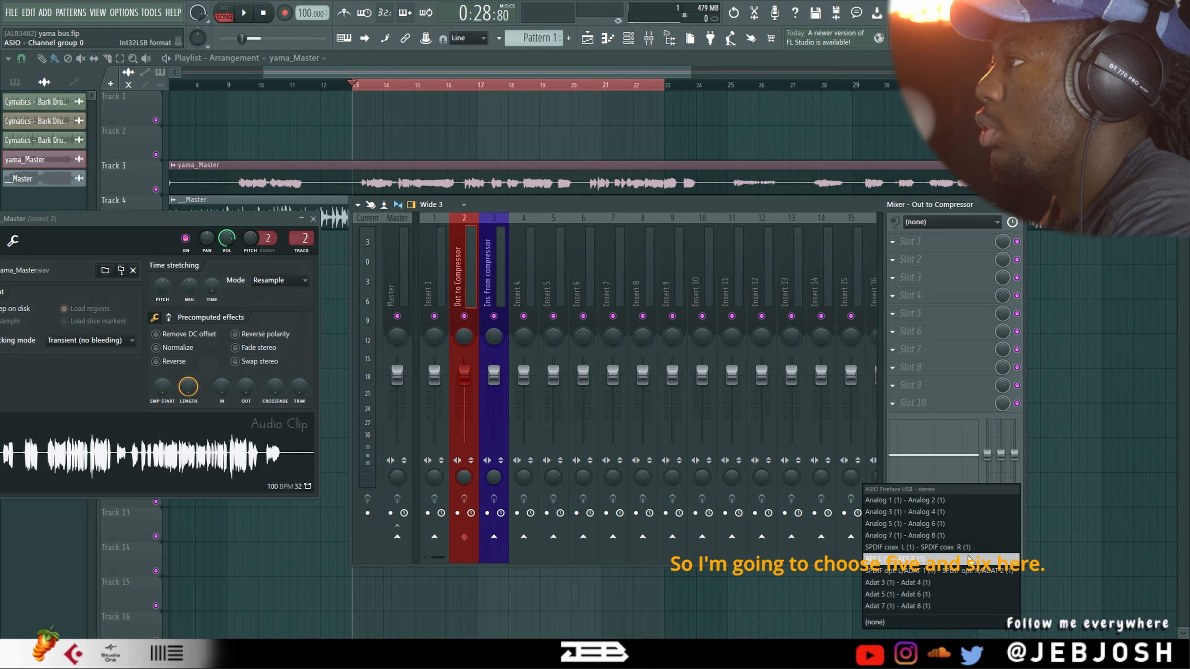
click(943, 524)
Set the Ins from compressor track's external input to Analog 3 (1) - Analog 4 (1), declining the external-input-only mode
click(500, 287)
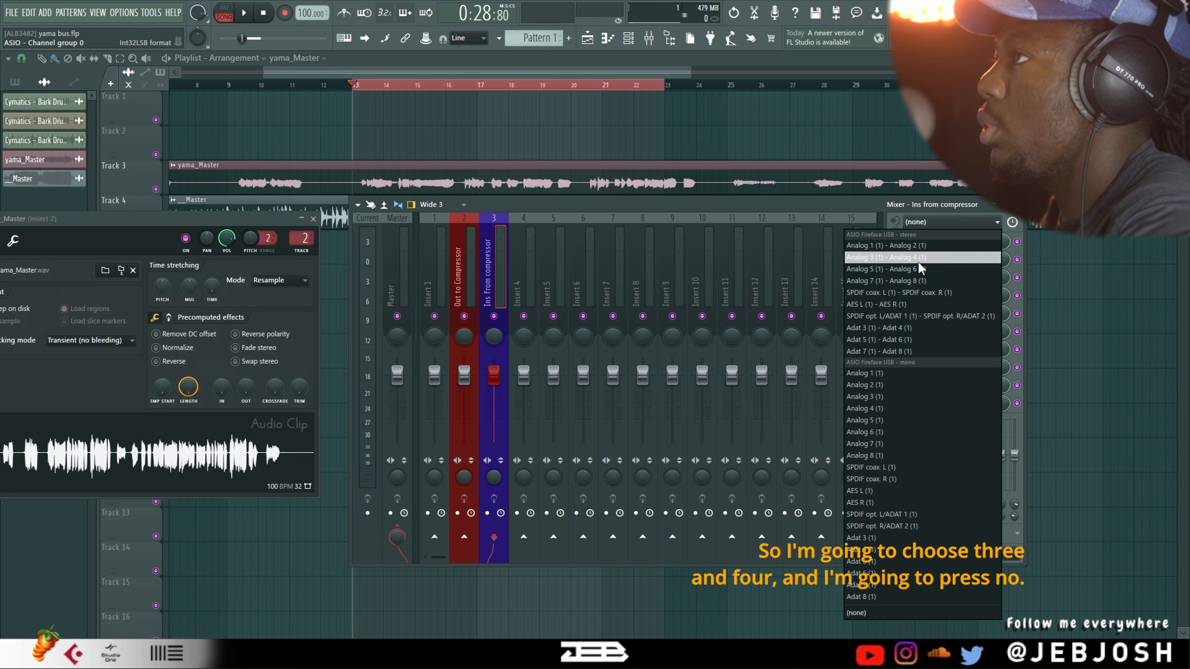
click(921, 270)
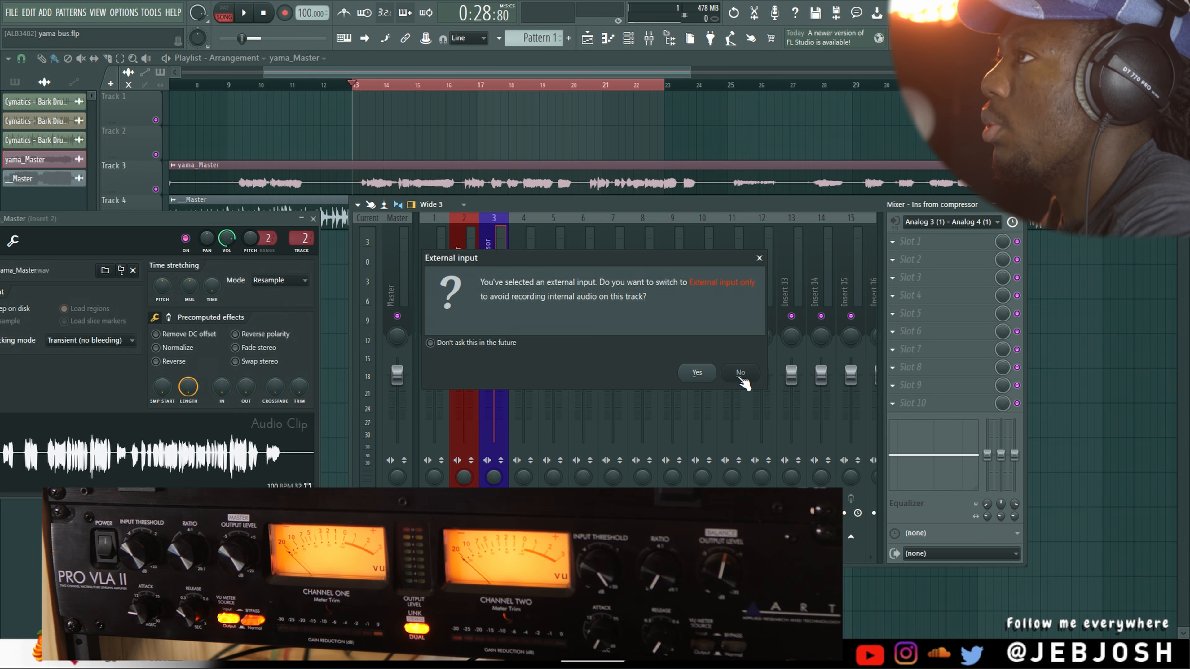
click(741, 375)
Play the song and monitor the hardware compressor's return signal on the Ins from compressor track
click(466, 295)
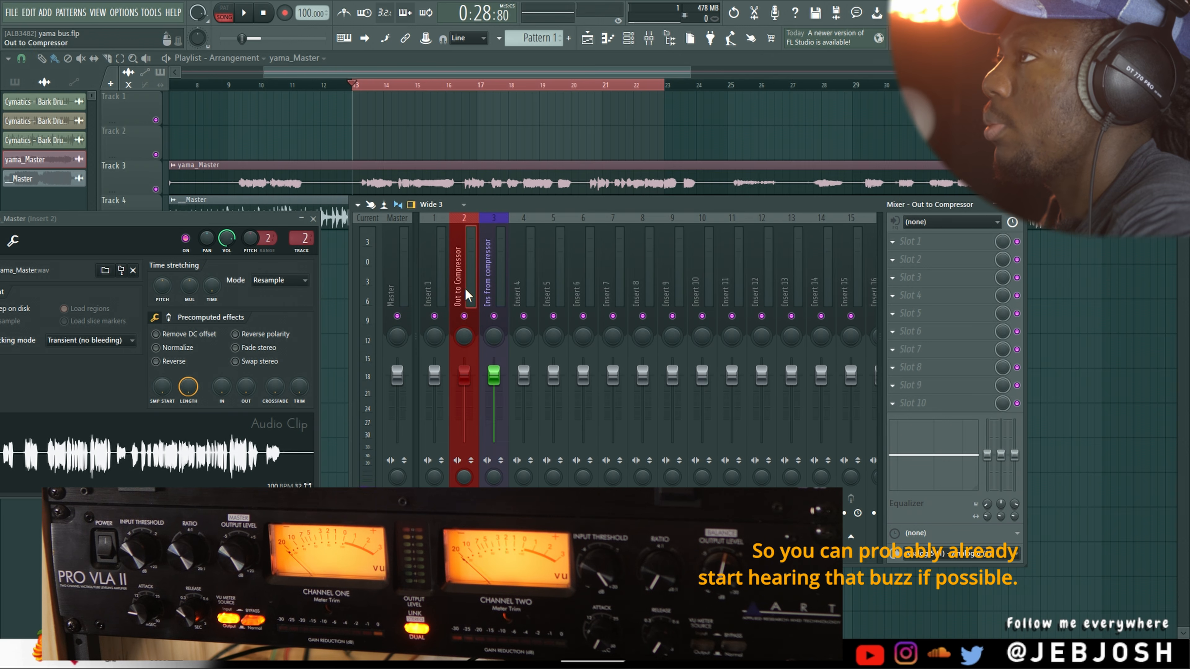
click(497, 293)
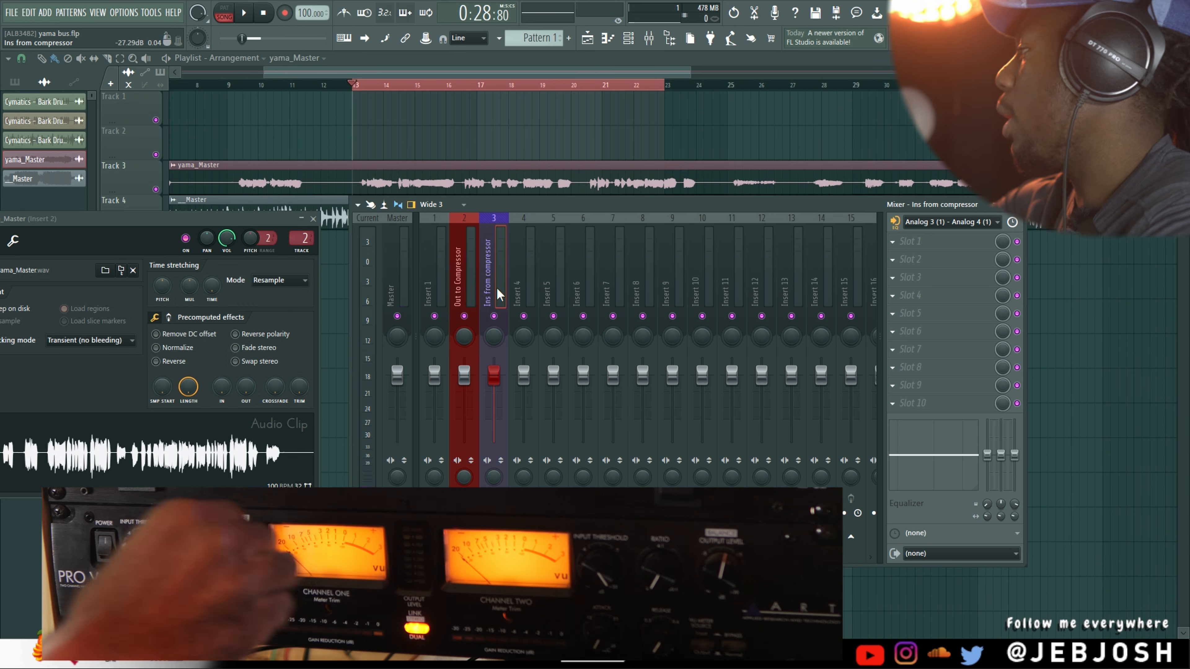
key(space)
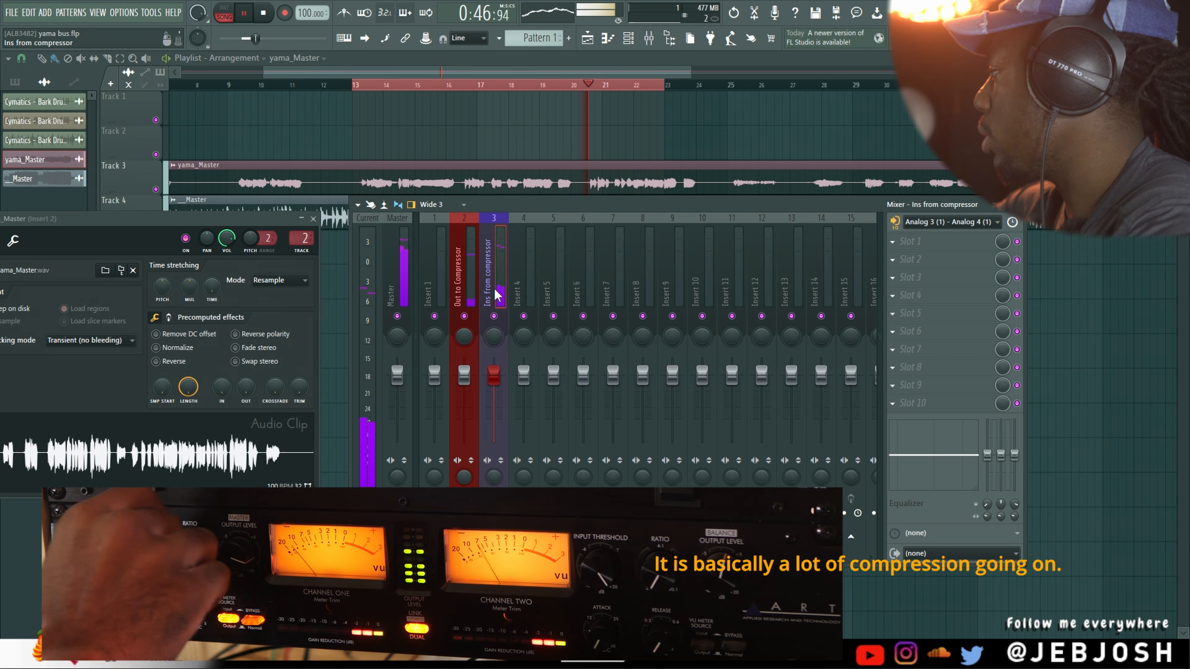
Play the song section repeatedly to audition the vocal through the hardware compressor's changed settings, stopping between passes
key(space)
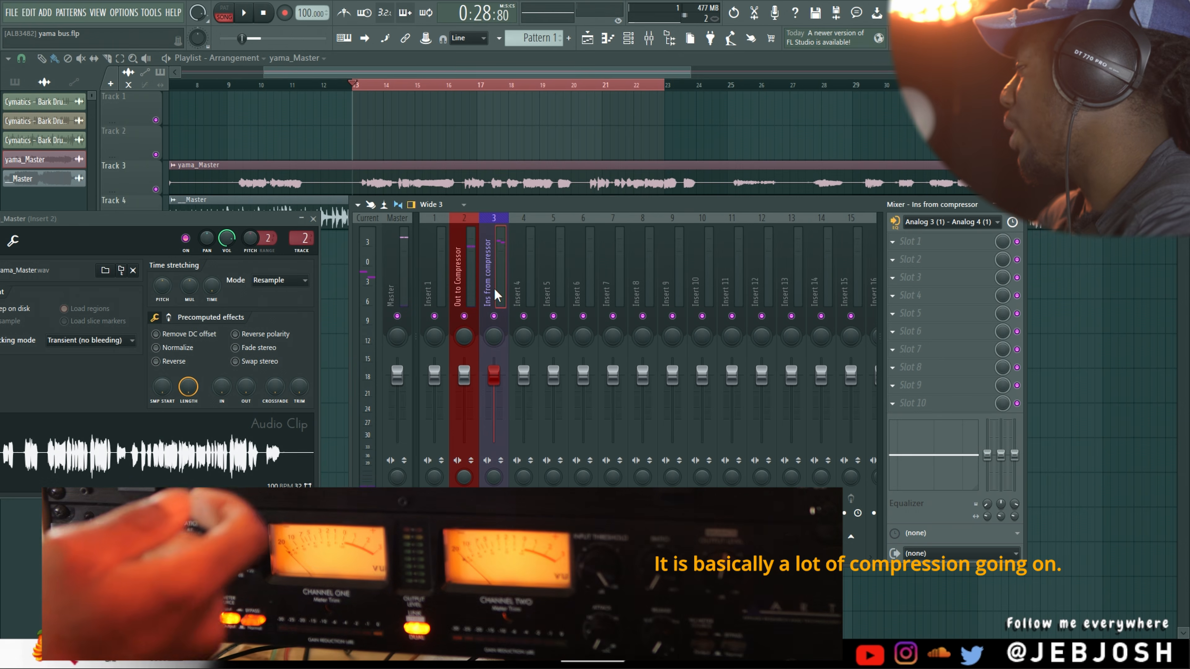
key(space)
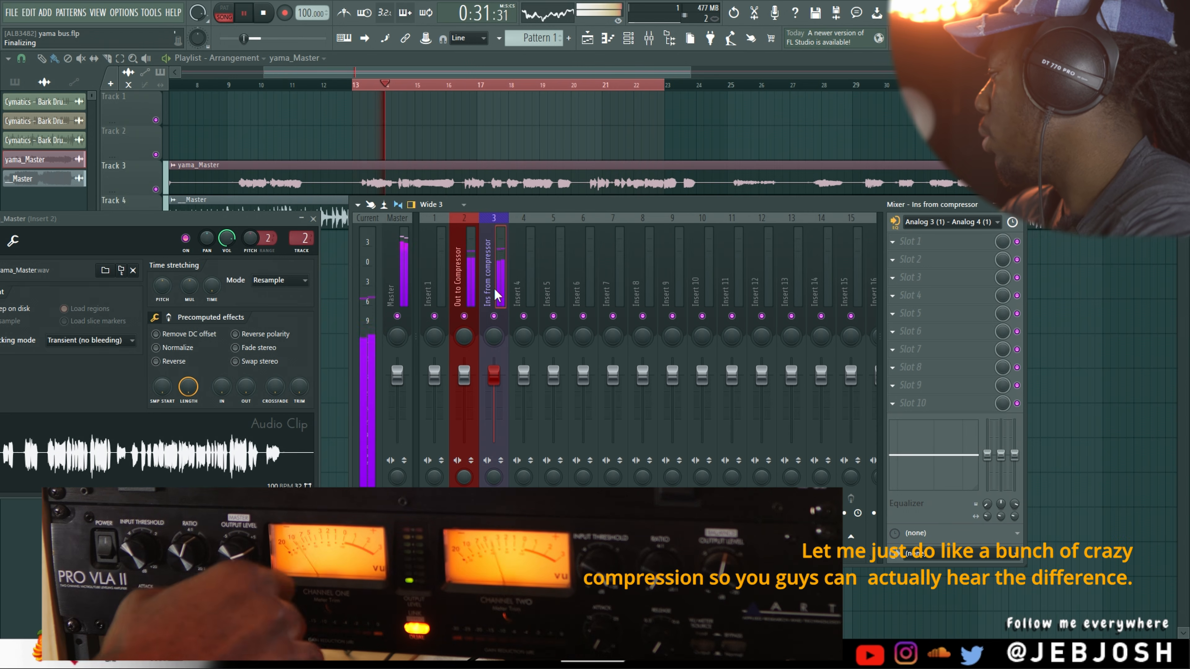
key(space)
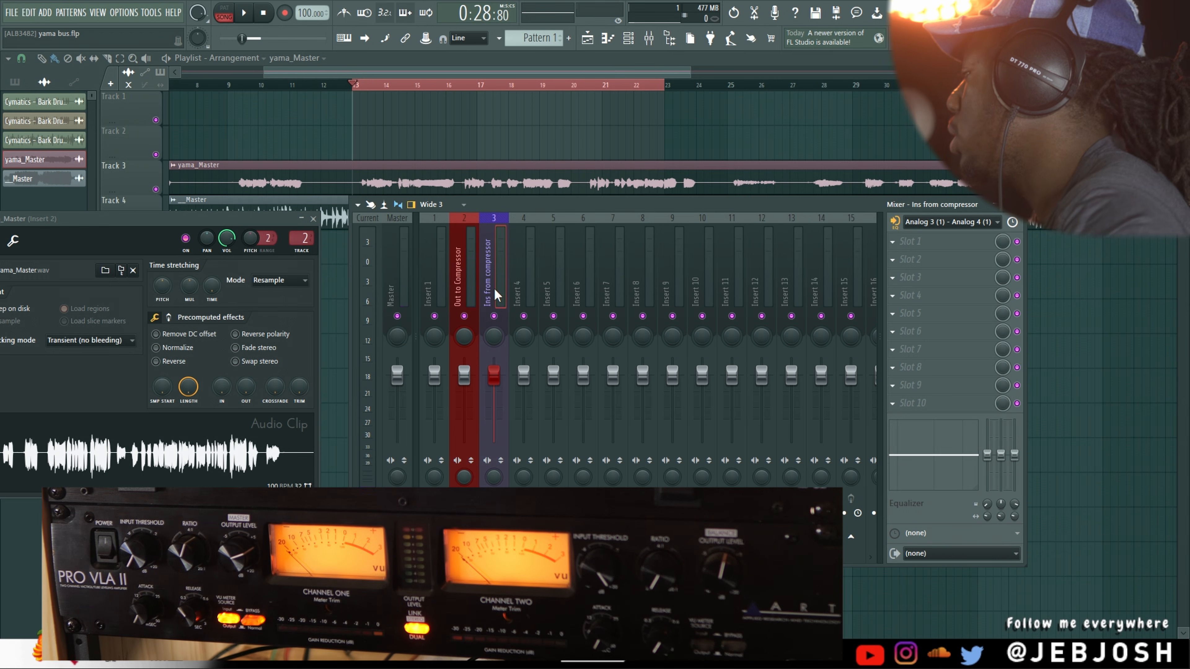
key(space)
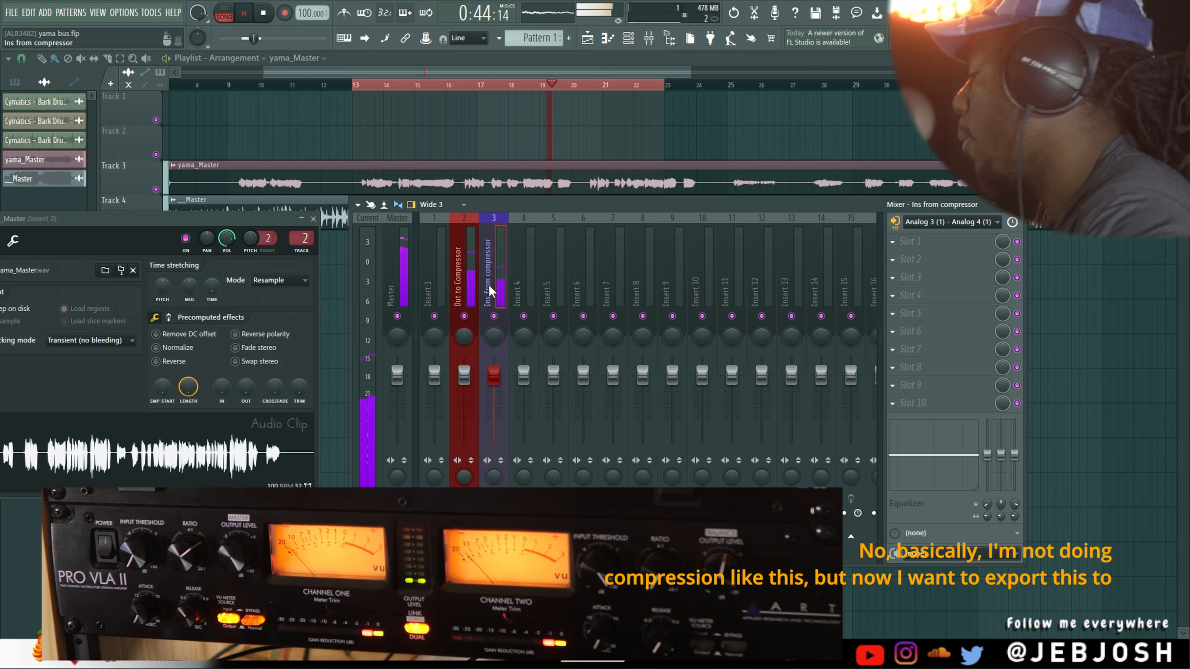
key(space)
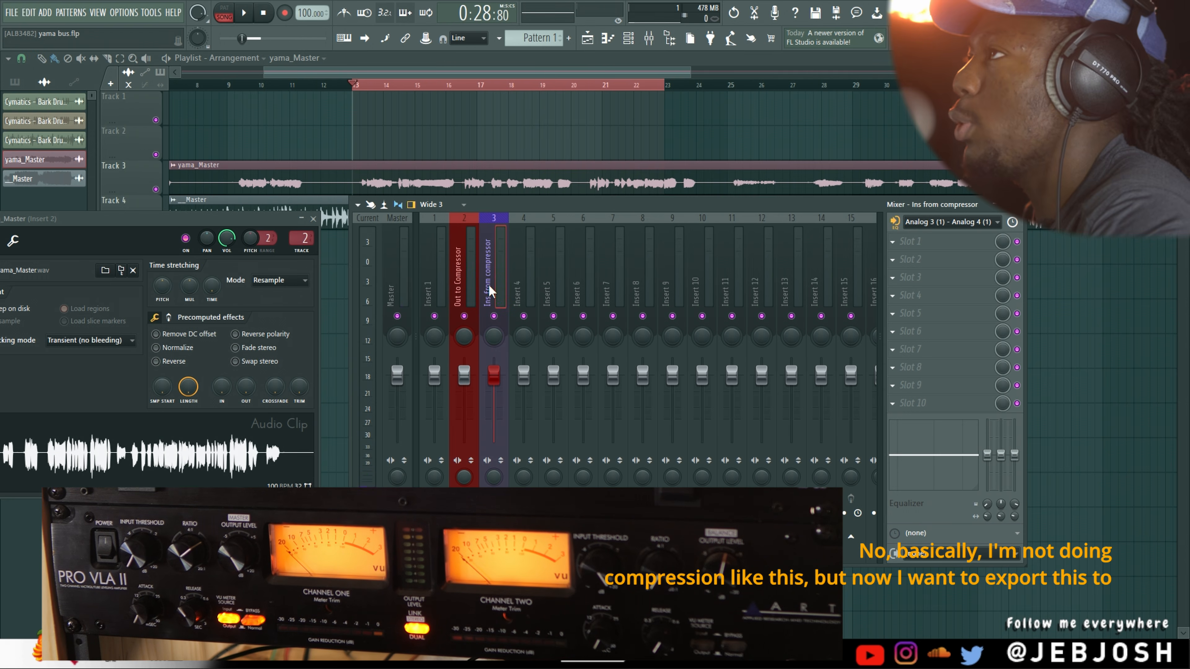
click(564, 141)
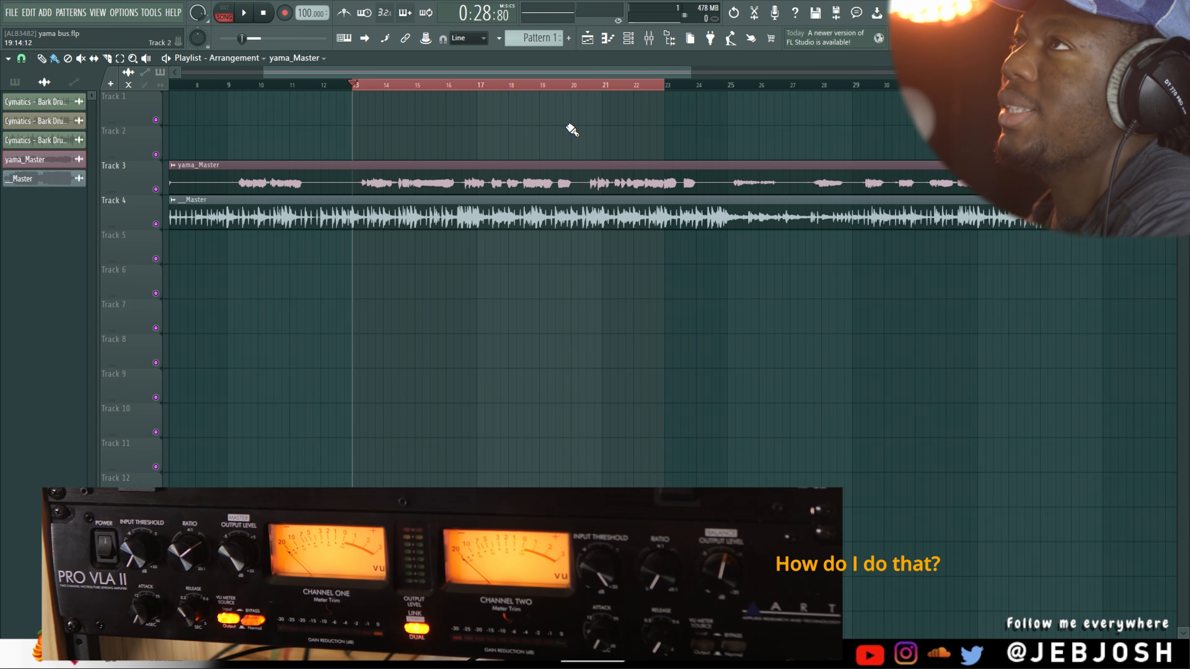
click(651, 39)
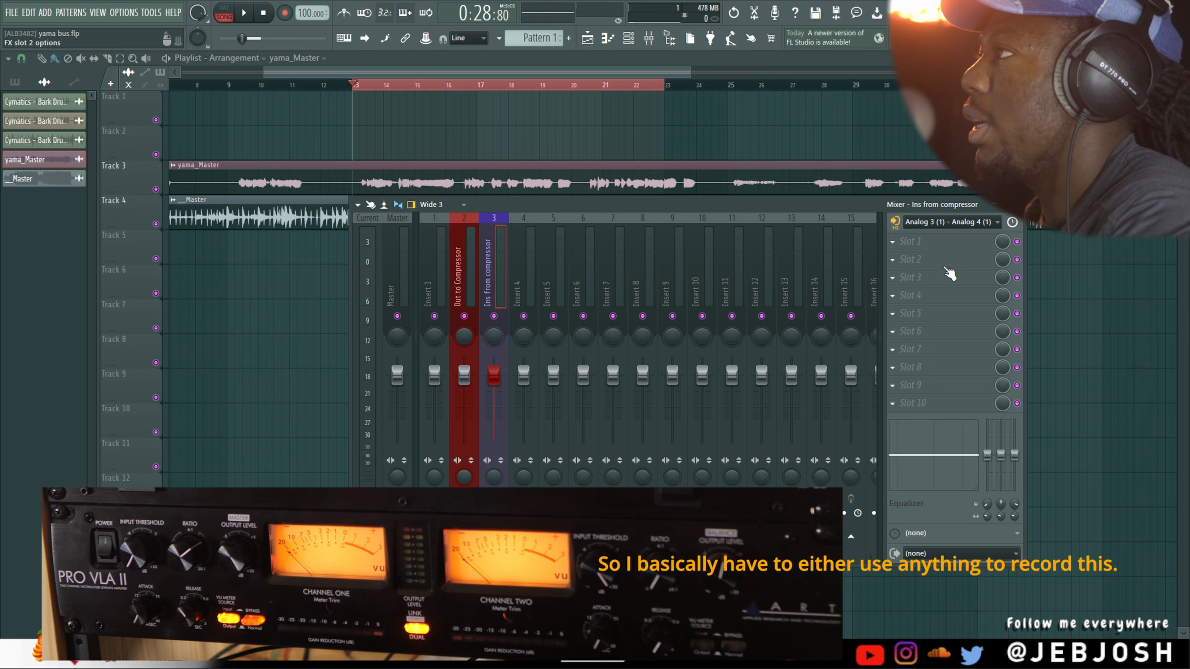
click(911, 241)
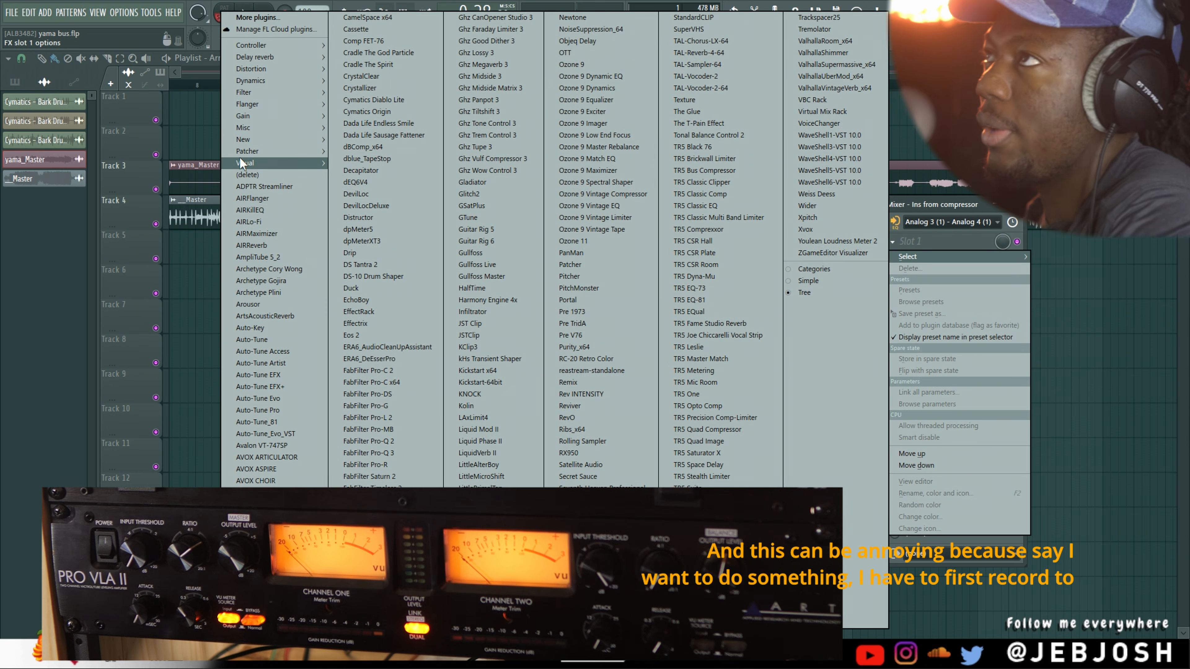
mouse_move(239, 160)
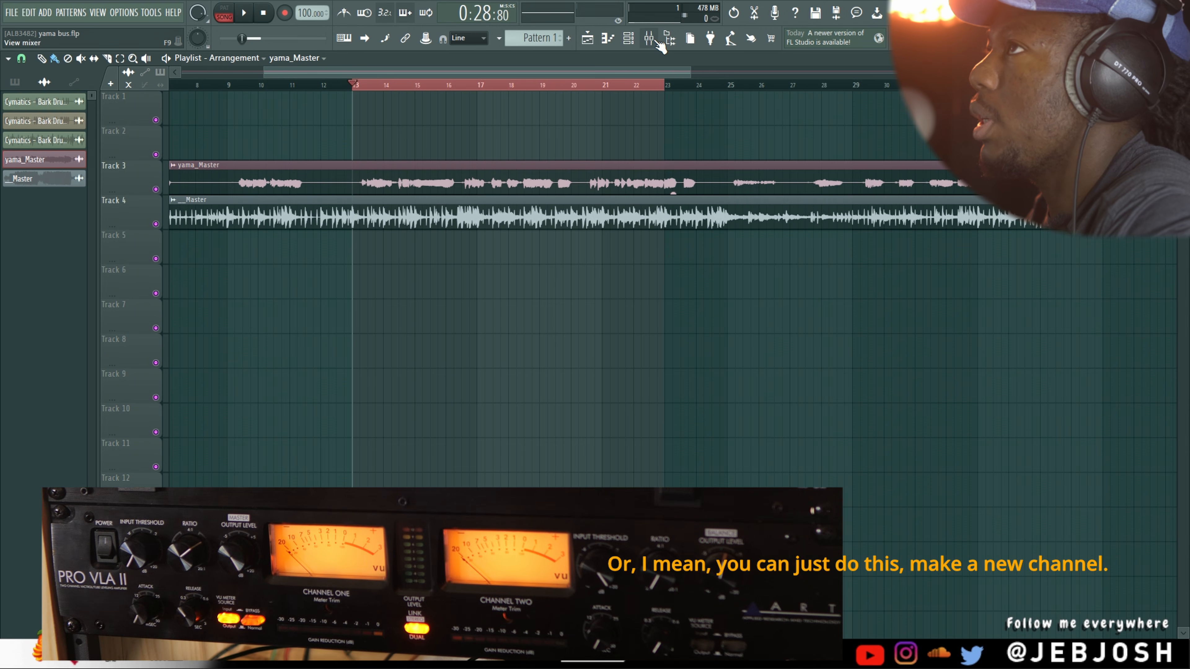
Set playlist Track 2 to audio track mode, linked to the Ins from compressor mixer track
right_click(116, 126)
mouse_move(182, 220)
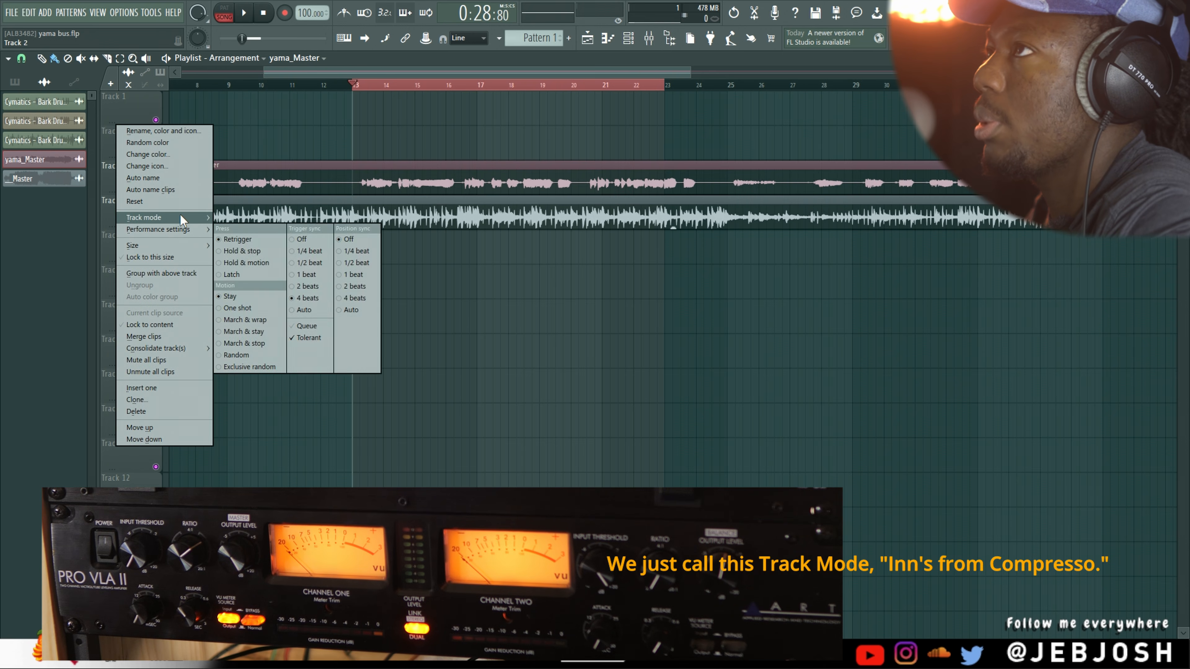
mouse_move(250, 229)
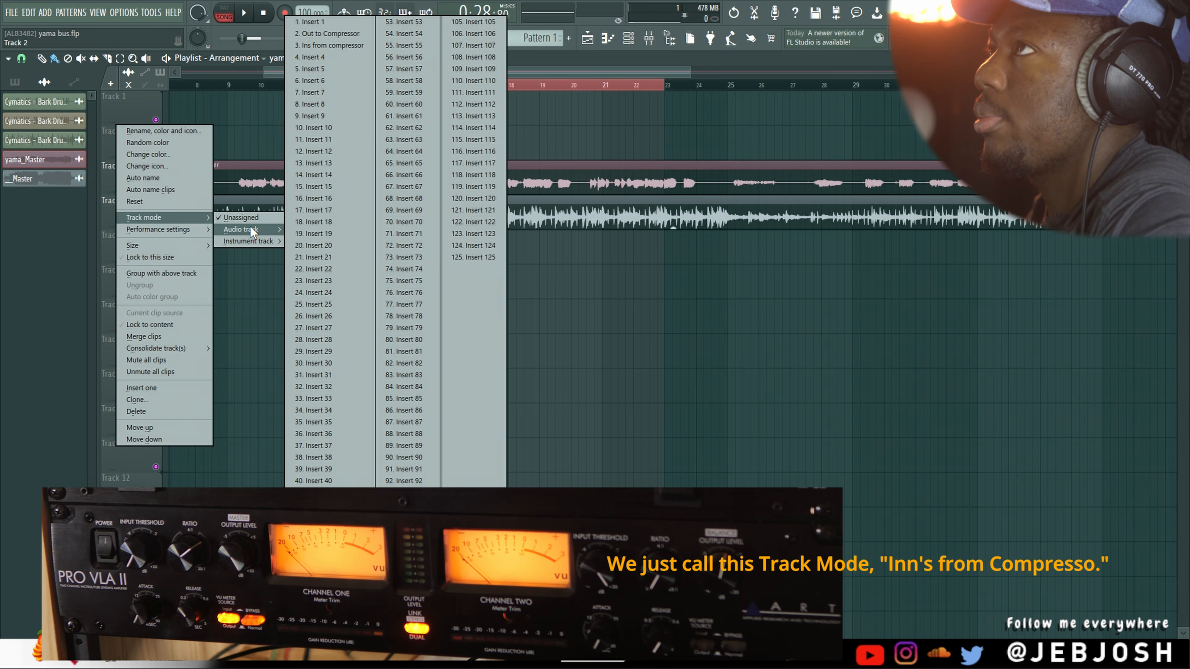
click(366, 44)
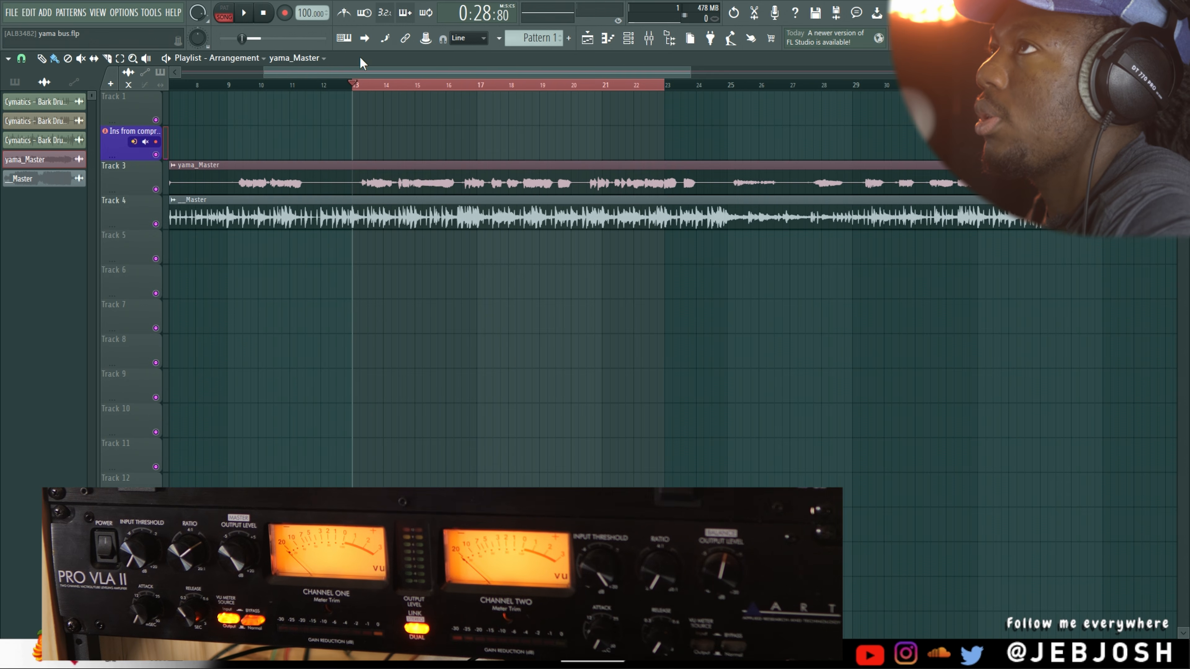
Record the compressor's return over bars 13 to 22 into the playlist as an audio clip
click(285, 13)
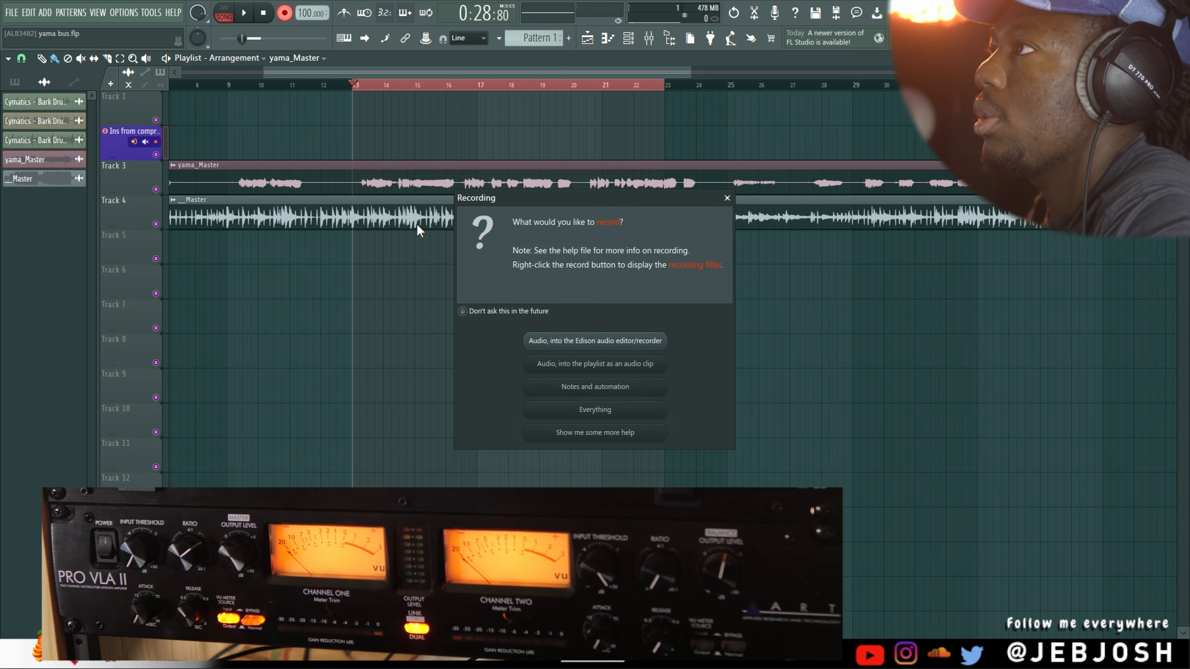
click(627, 367)
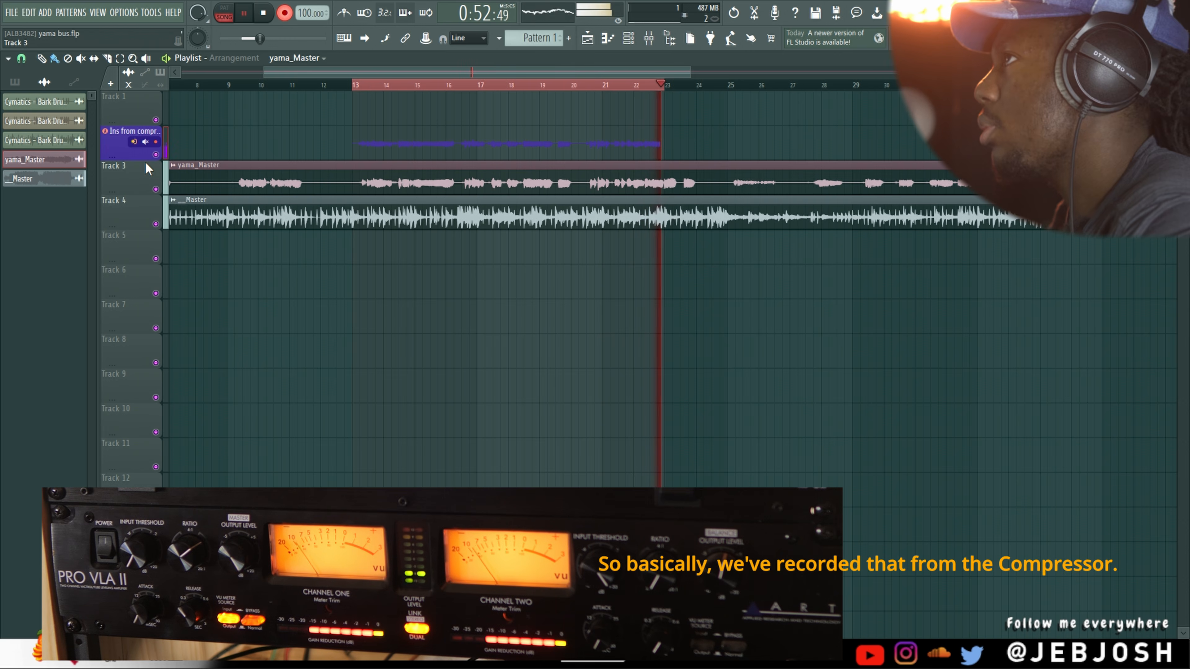
key(space)
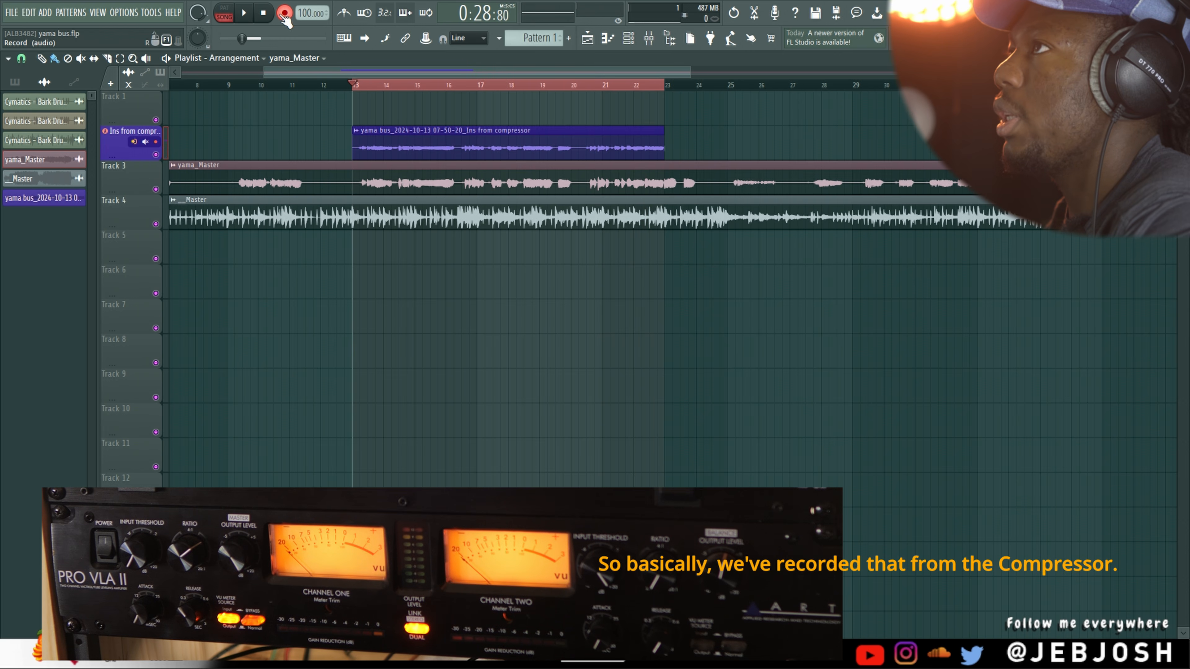
Mute the original vocal on playlist Track 3 and the Ins from compressor and Out to Compressor mixer tracks
click(156, 189)
key(F9)
click(493, 316)
click(464, 315)
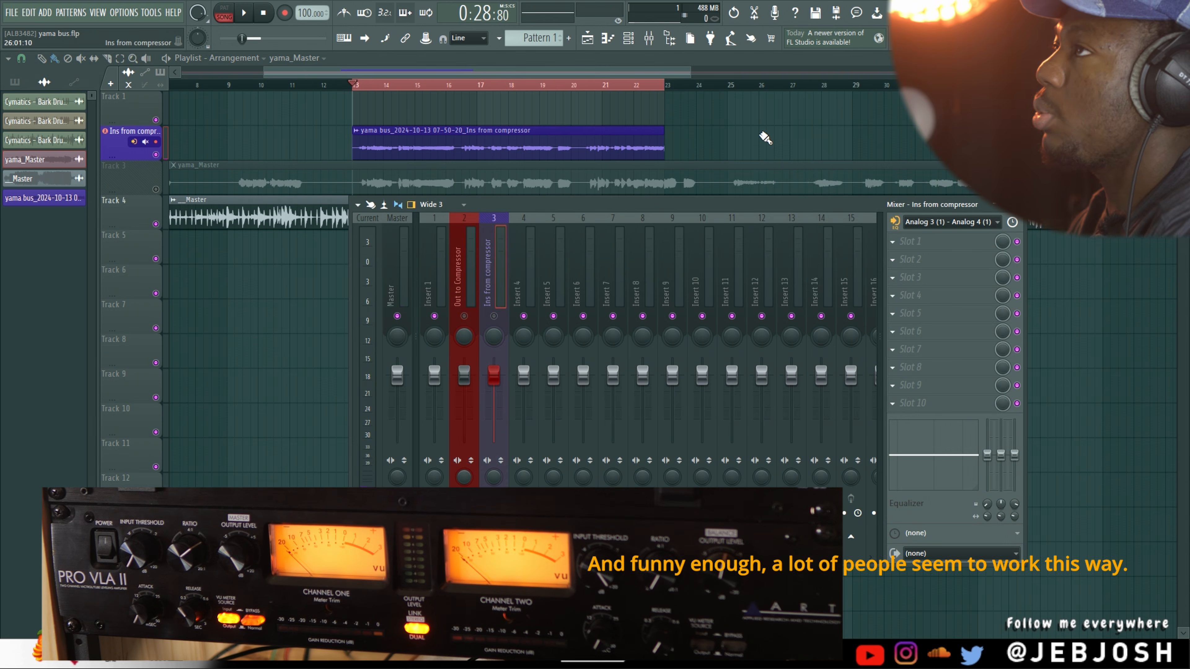
key(F9)
Route the recorded Ins from compressor audio clip to the empty mixer track 4
key(space)
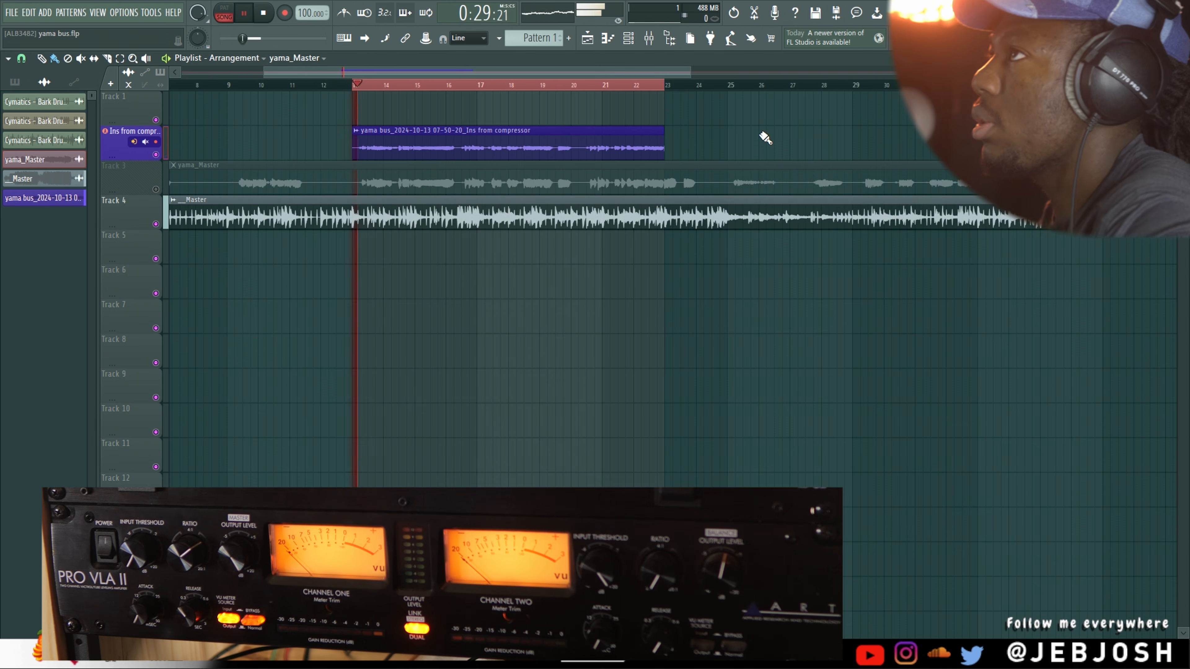
double_click(407, 142)
key(space)
drag(302, 120, 507, 144)
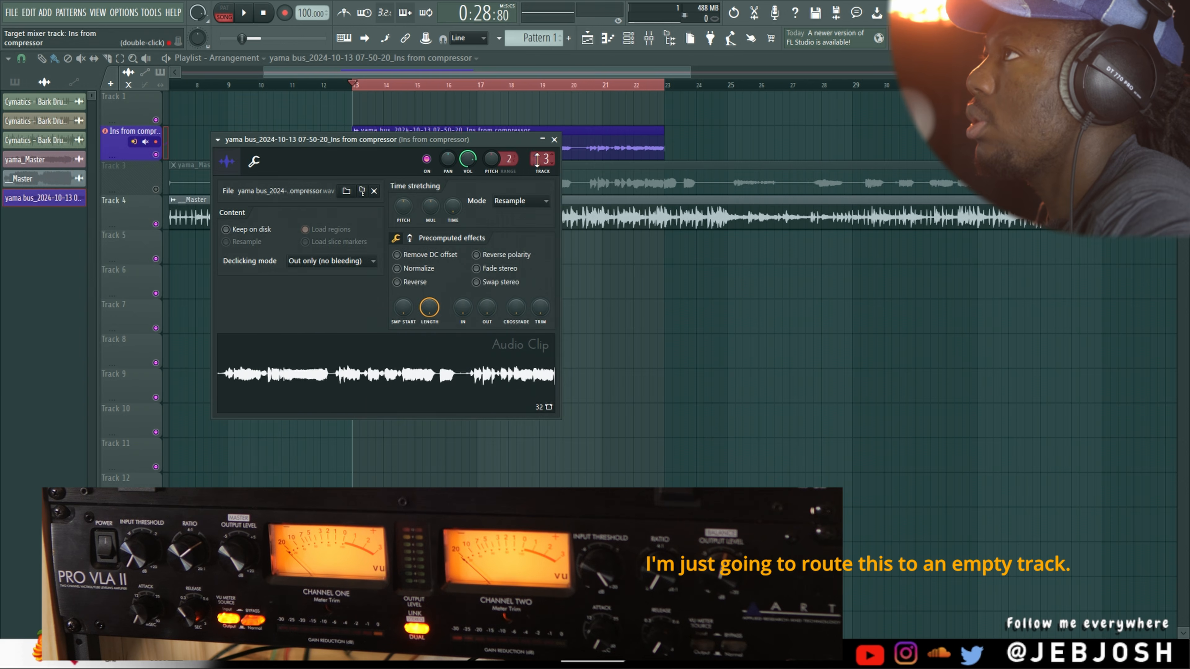
click(545, 174)
right_click(793, 136)
Play back the recorded compressor clip and check its mixer track assignment
key(space)
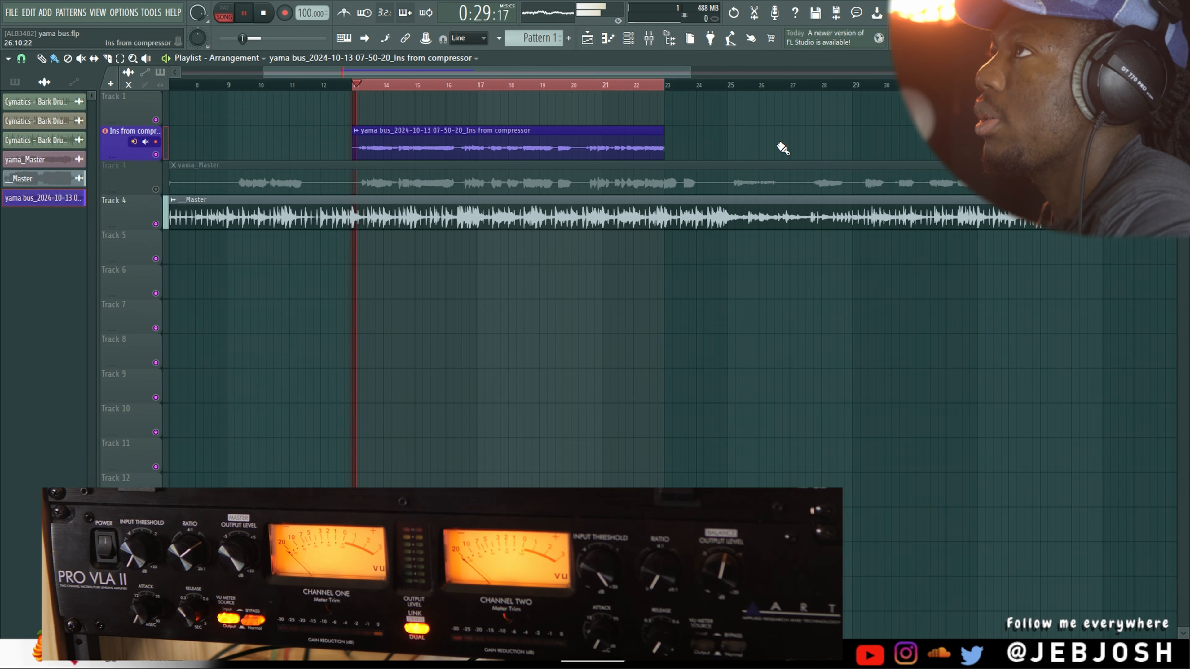
double_click(459, 146)
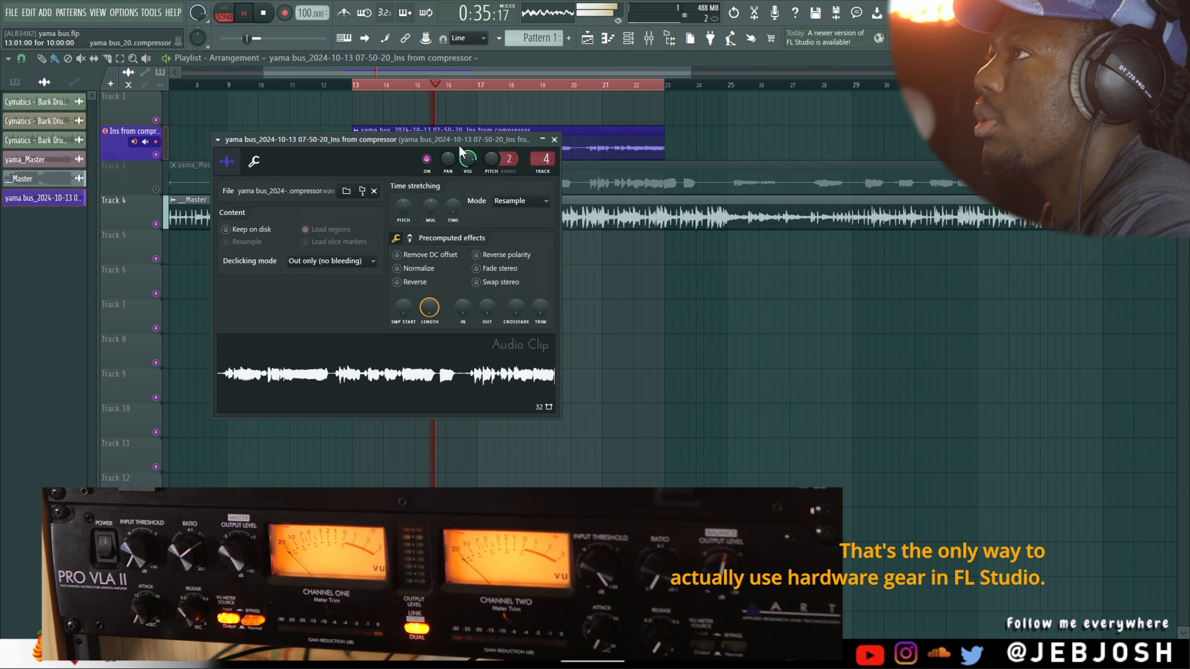
click(554, 139)
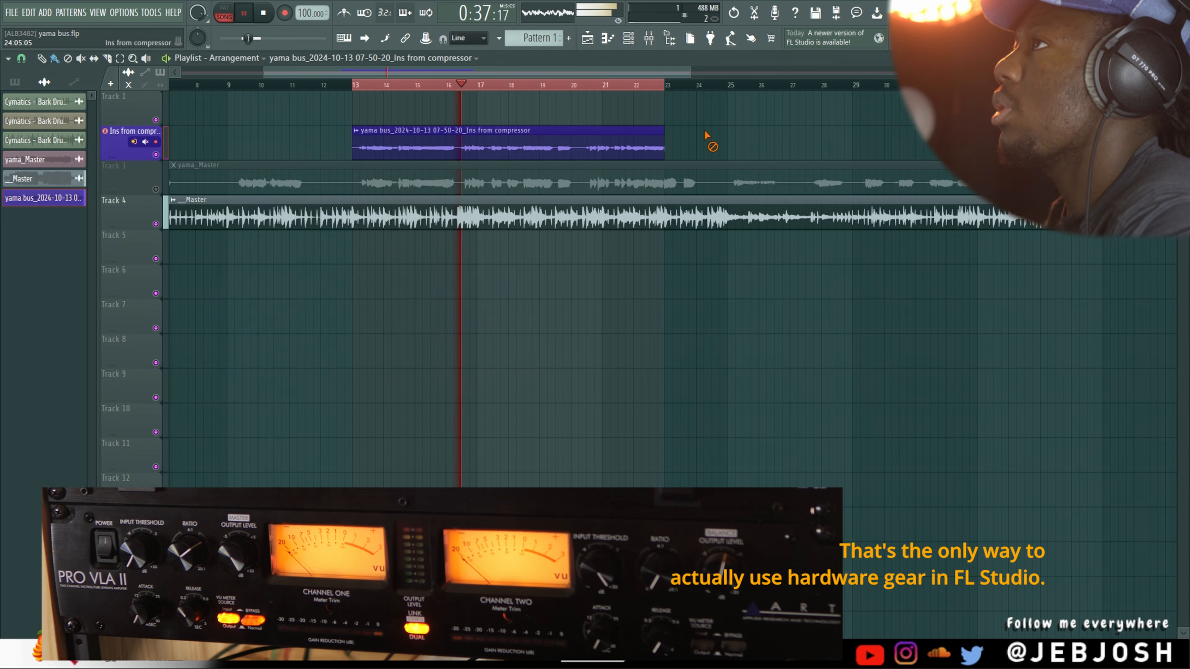
key(space)
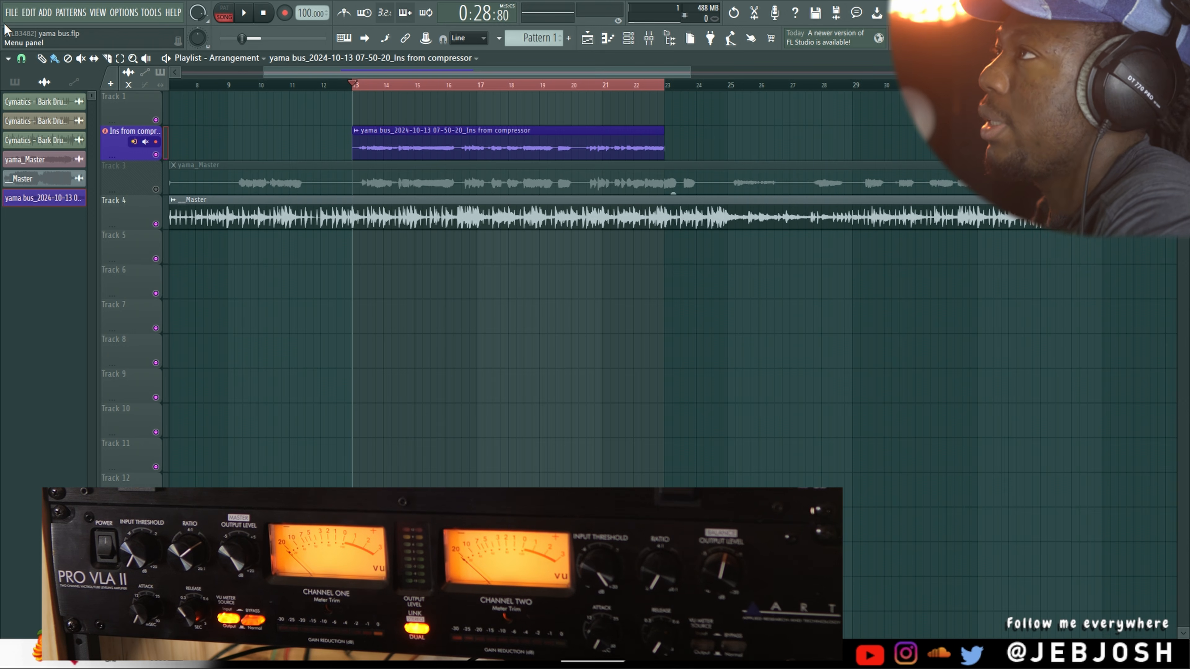
Load Edison into slot 5 of the Master track and set it to record on play
key(F9)
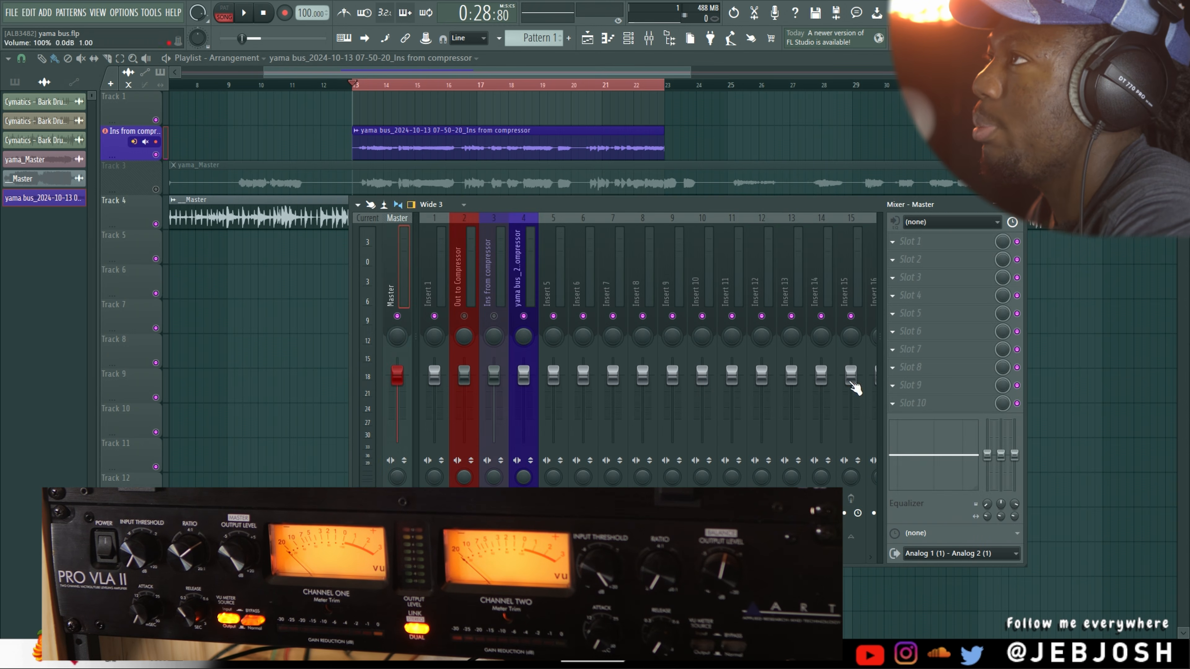
click(918, 314)
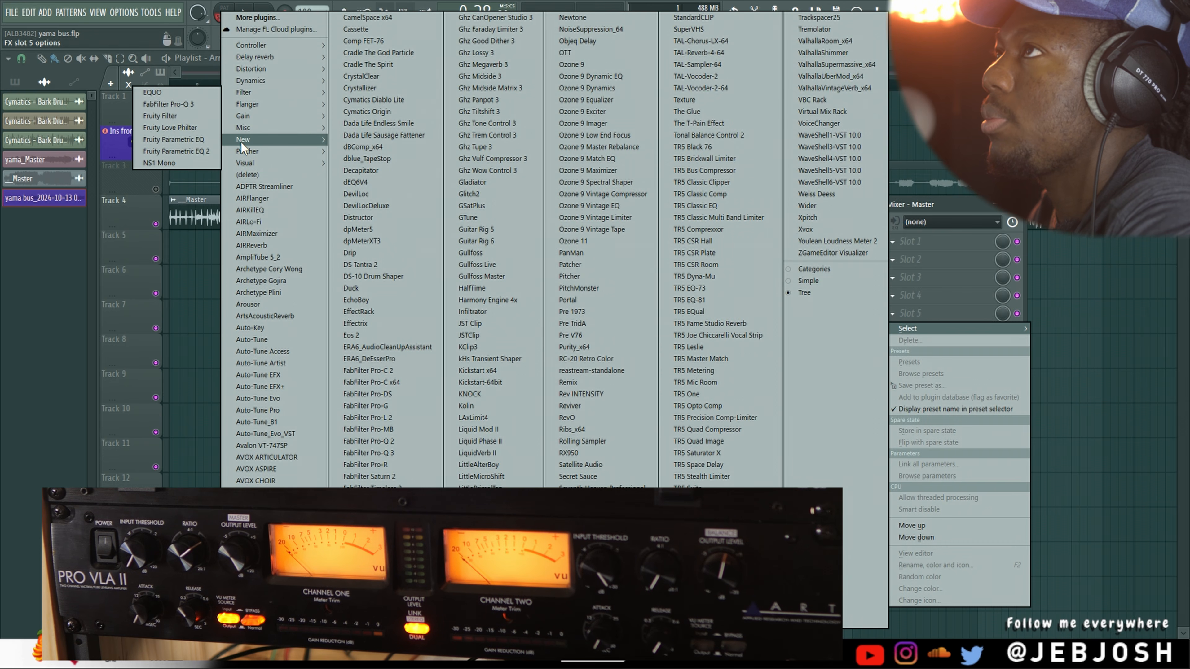
mouse_move(241, 133)
click(180, 127)
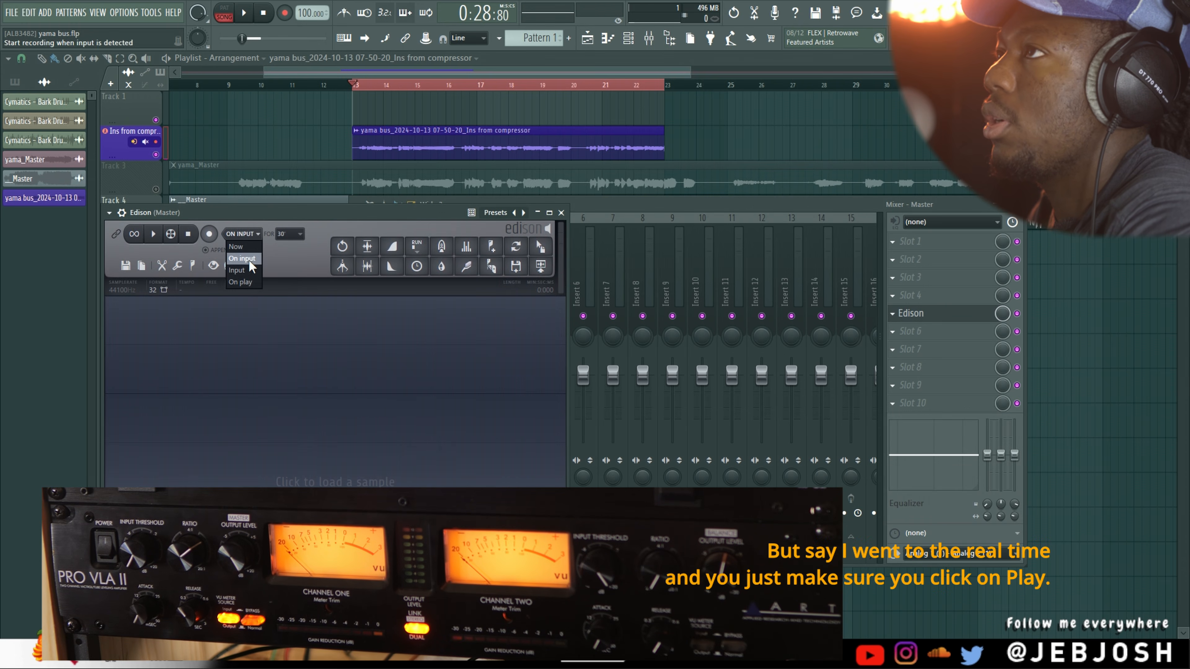
click(245, 281)
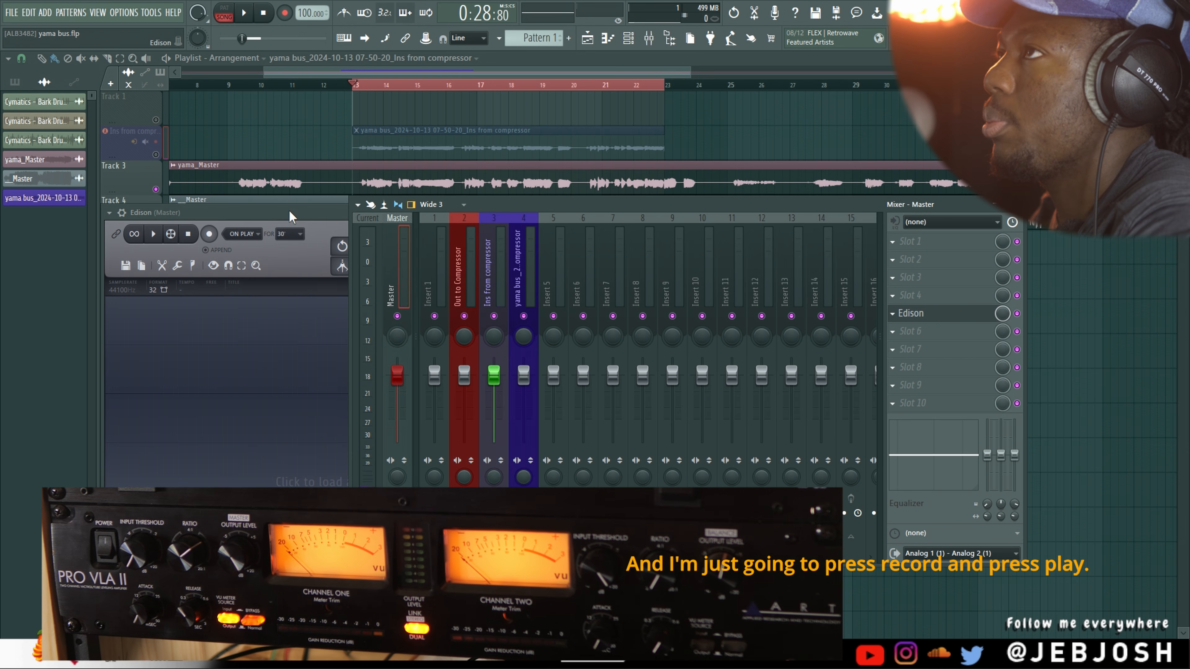
Record the song's real-time playback through the hardware compressor into Edison, stopping after a short section
click(290, 216)
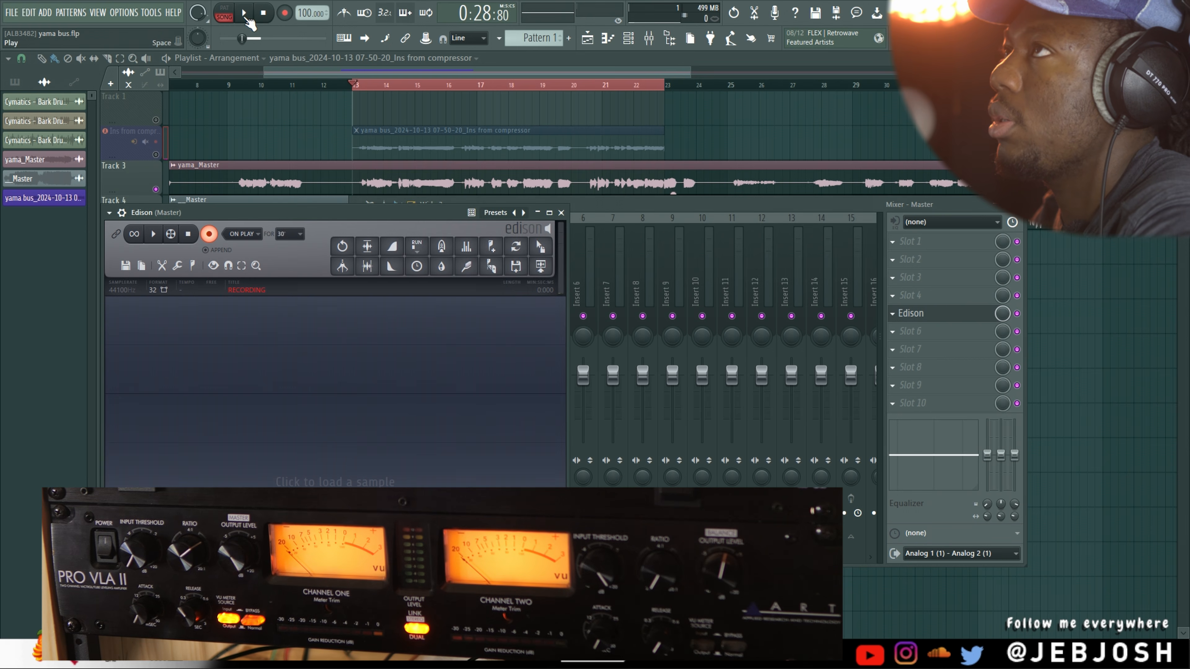
key(space)
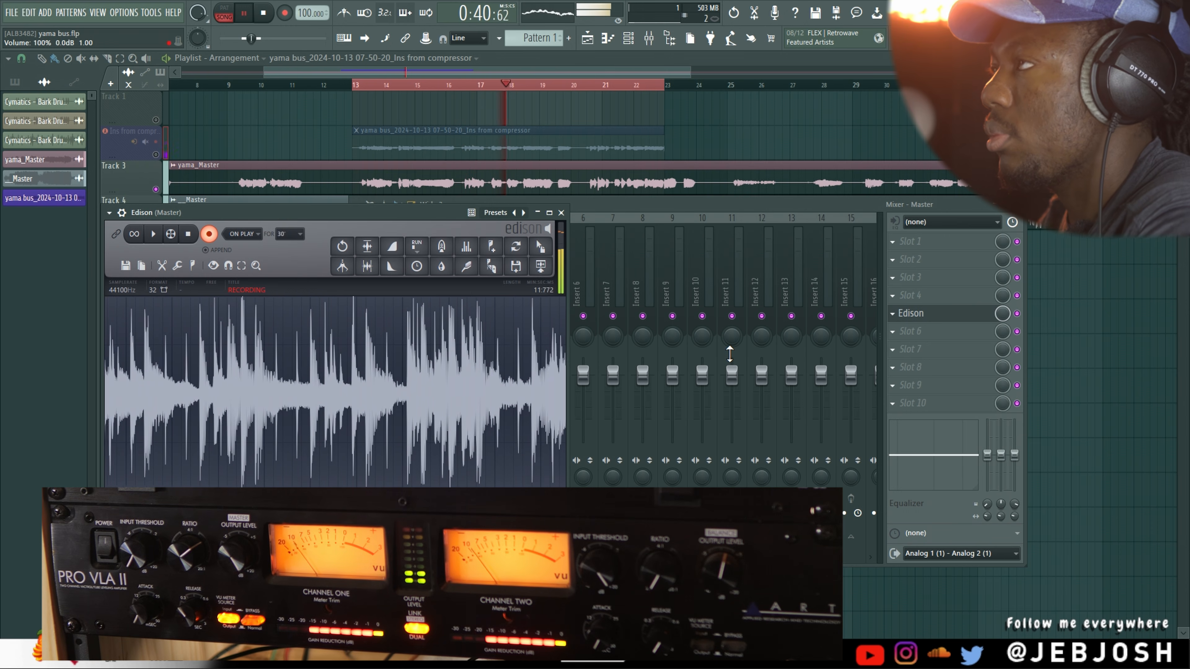
key(space)
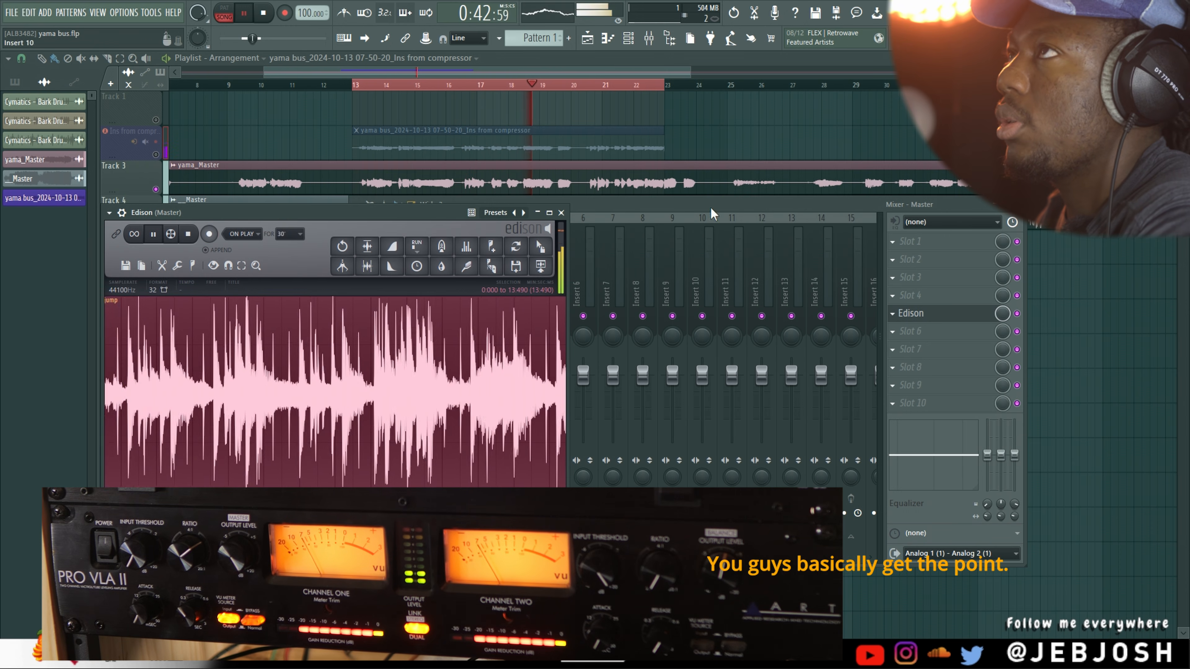
click(264, 13)
key(space)
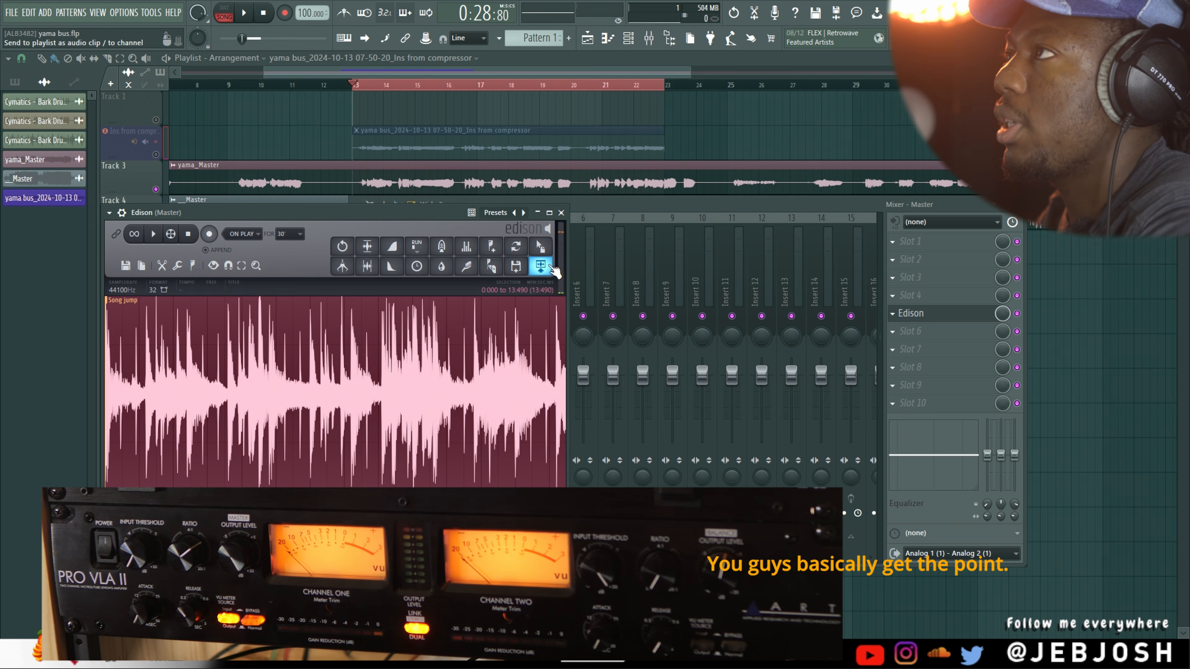
Try to transfer Edison's recording into the playlist, and reopen Edison from the Master track
drag(544, 248, 919, 319)
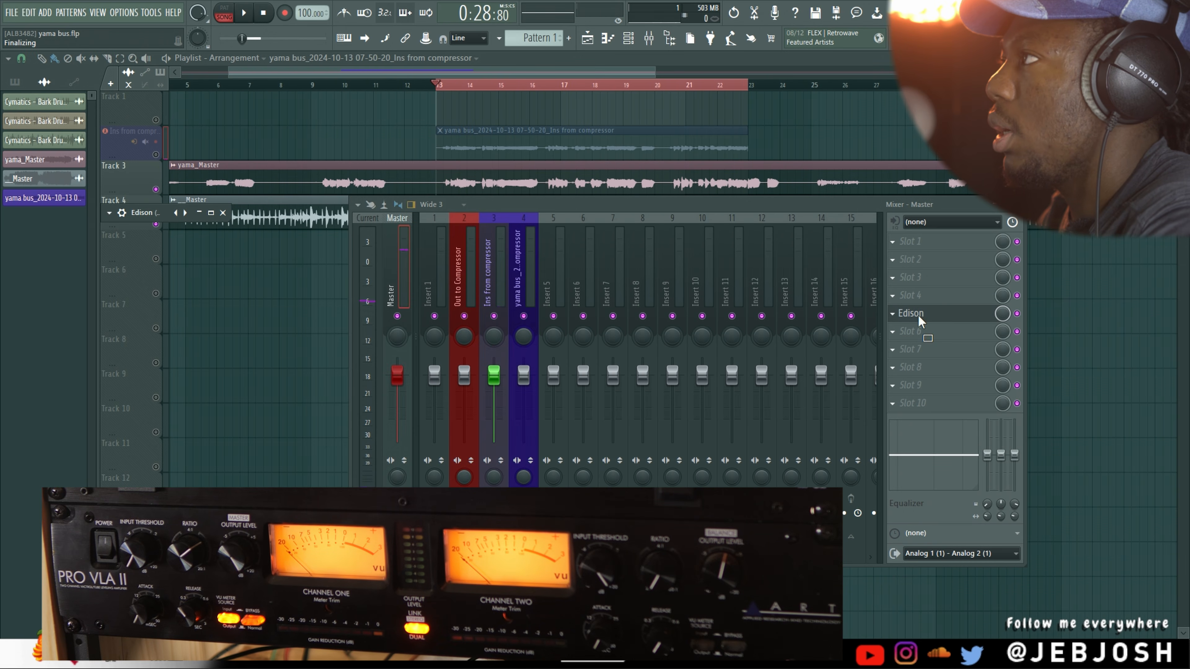
click(921, 319)
click(921, 319)
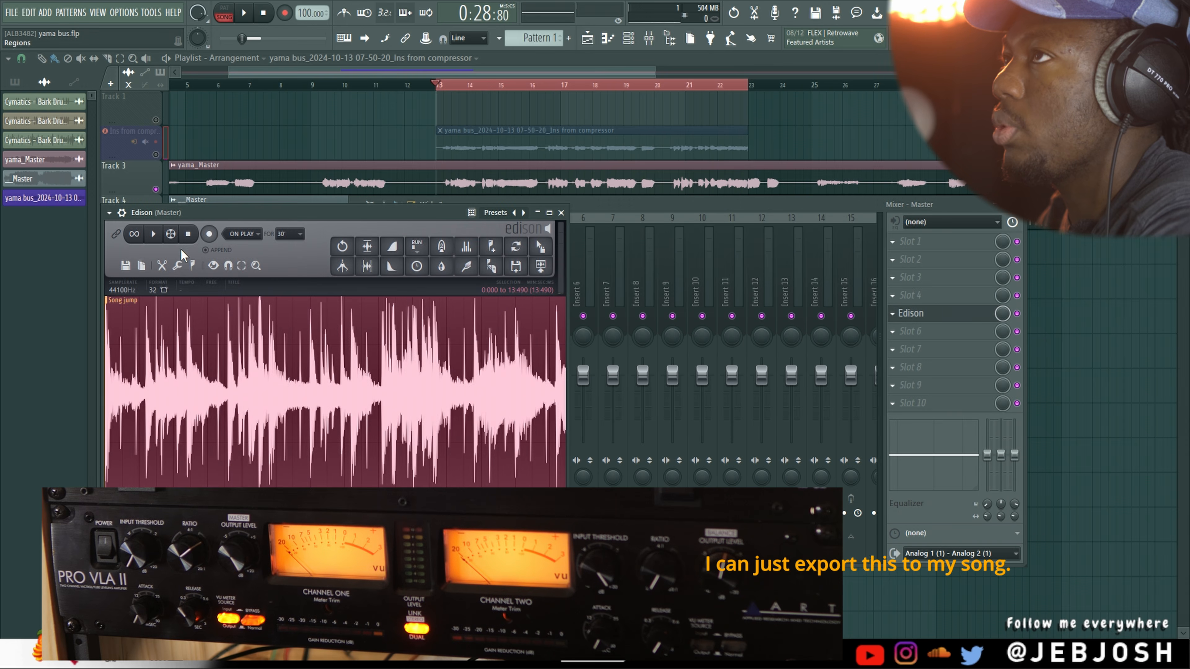
Open Edison's dialog for saving the recording as a WAV sample, and cancel it without saving
click(125, 264)
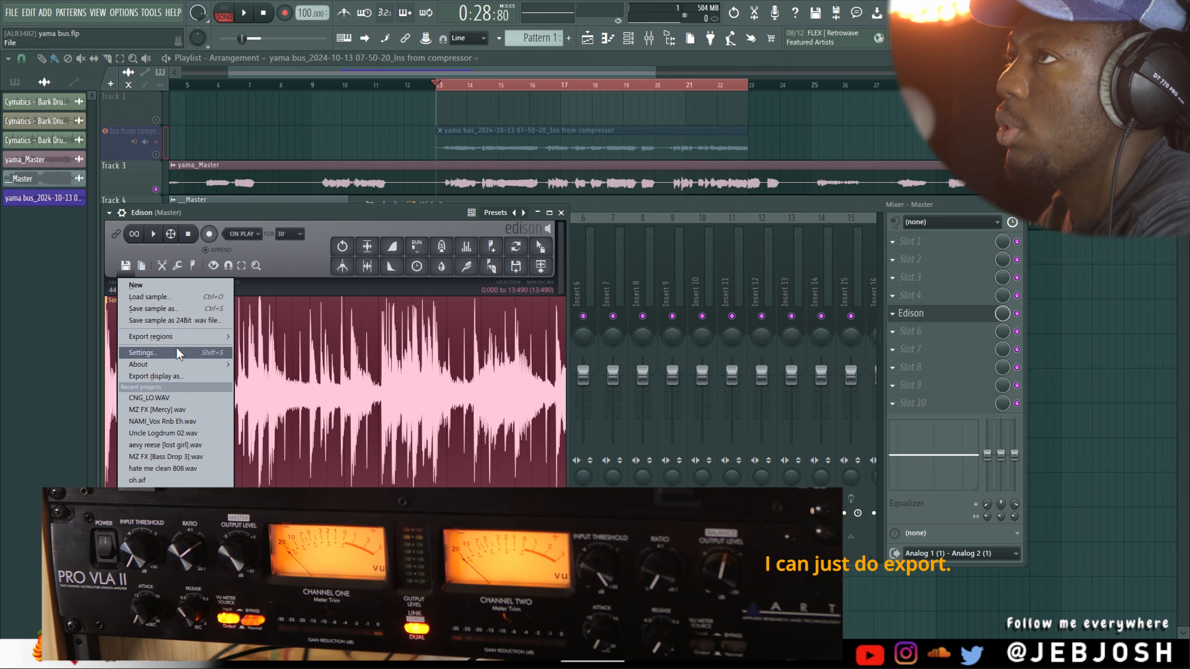
mouse_move(196, 335)
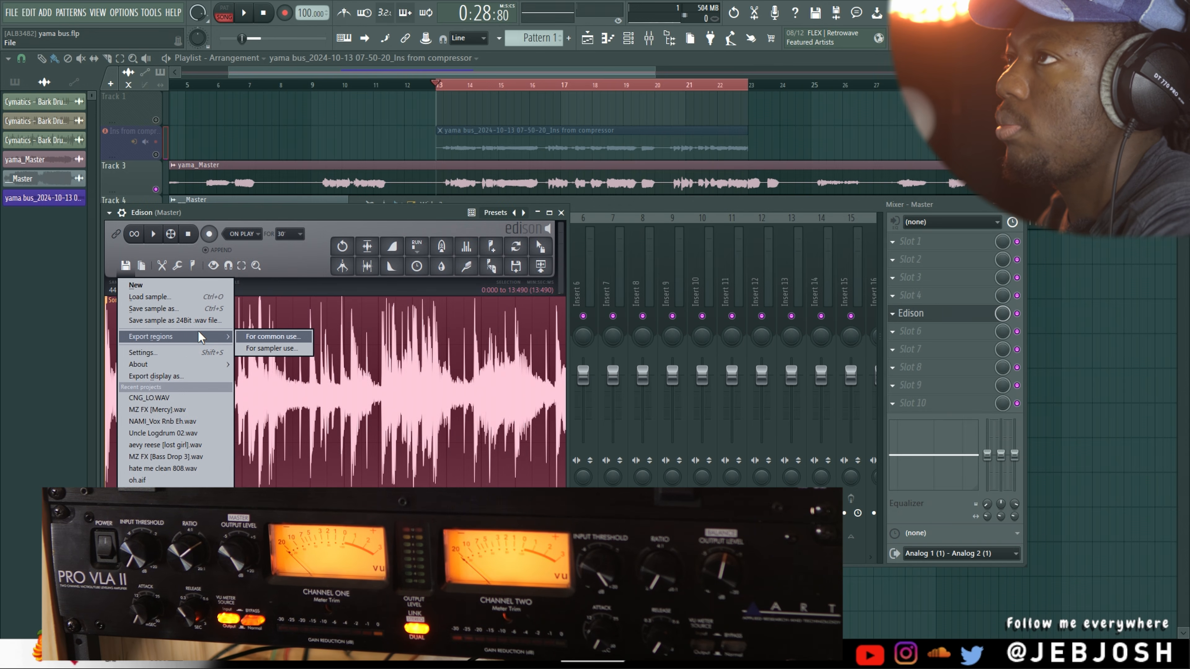
click(198, 307)
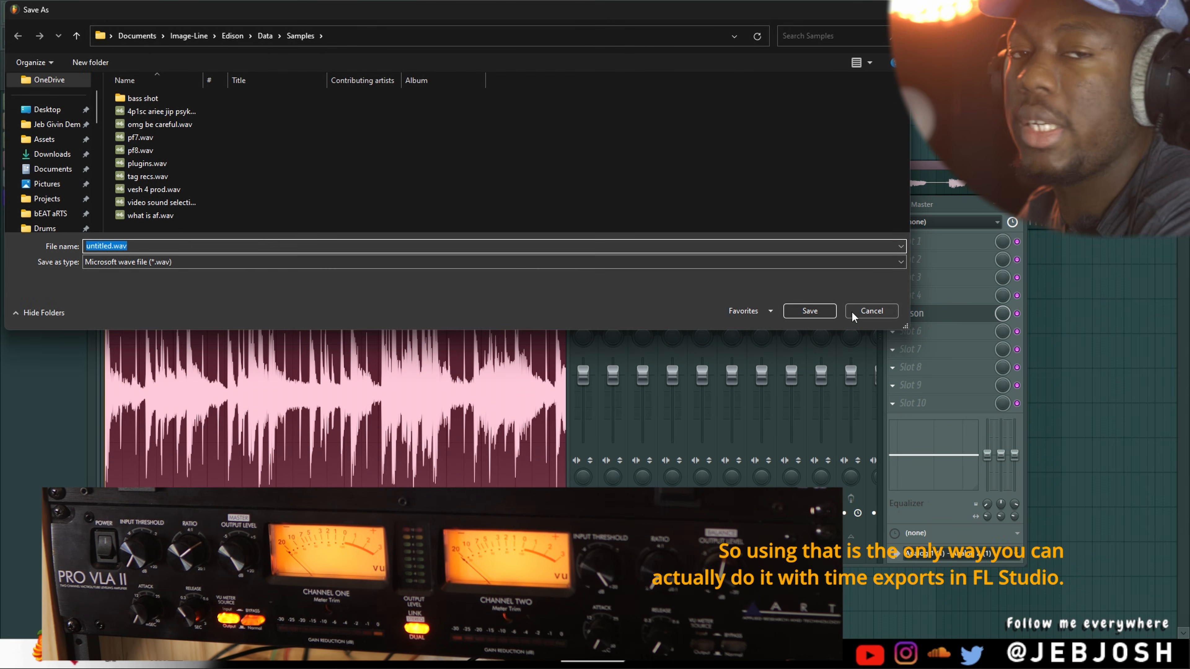
click(889, 314)
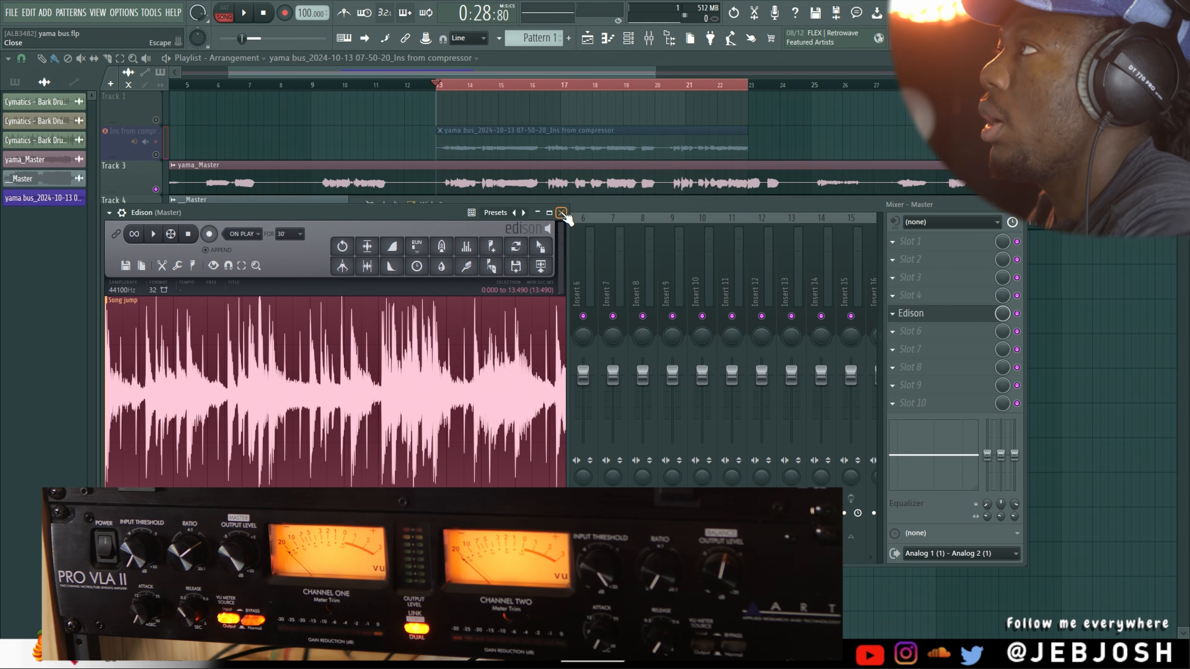
Close Edison and the mixer, and save the yama bus project
click(561, 213)
key(F9)
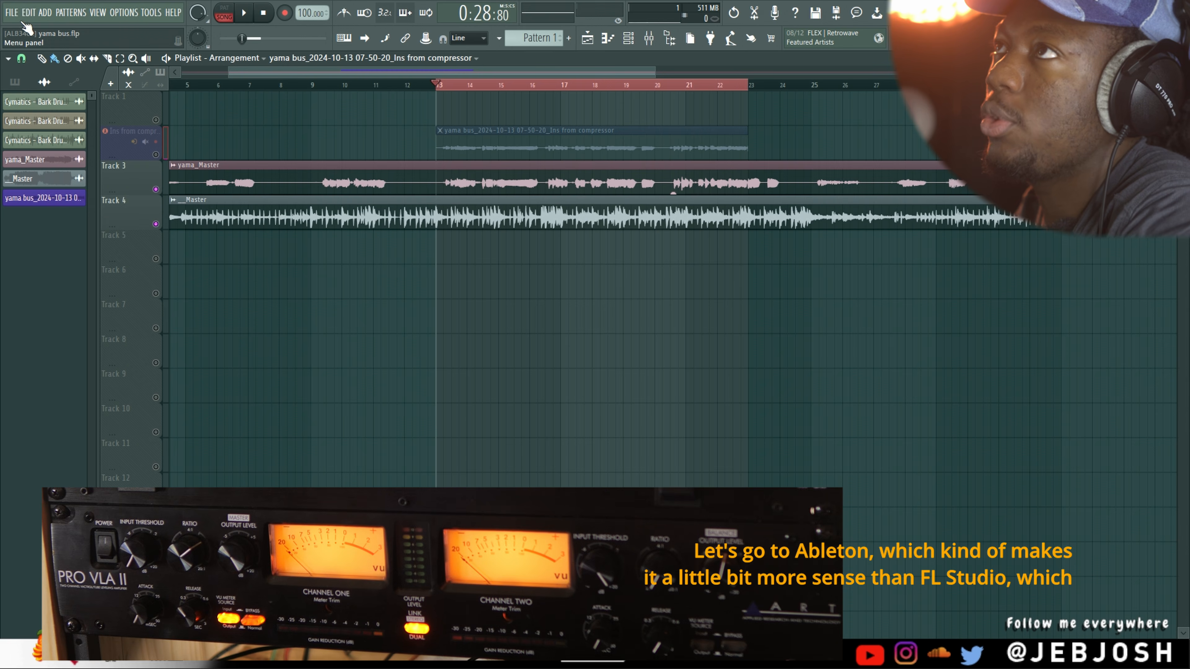
click(10, 13)
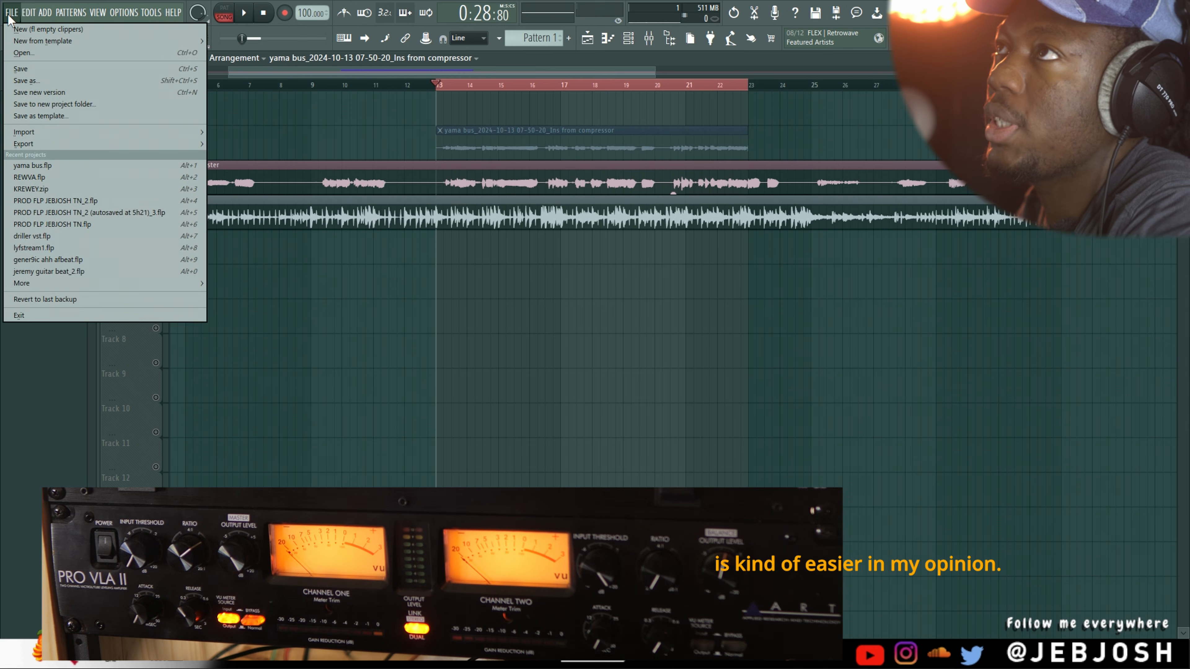
click(36, 70)
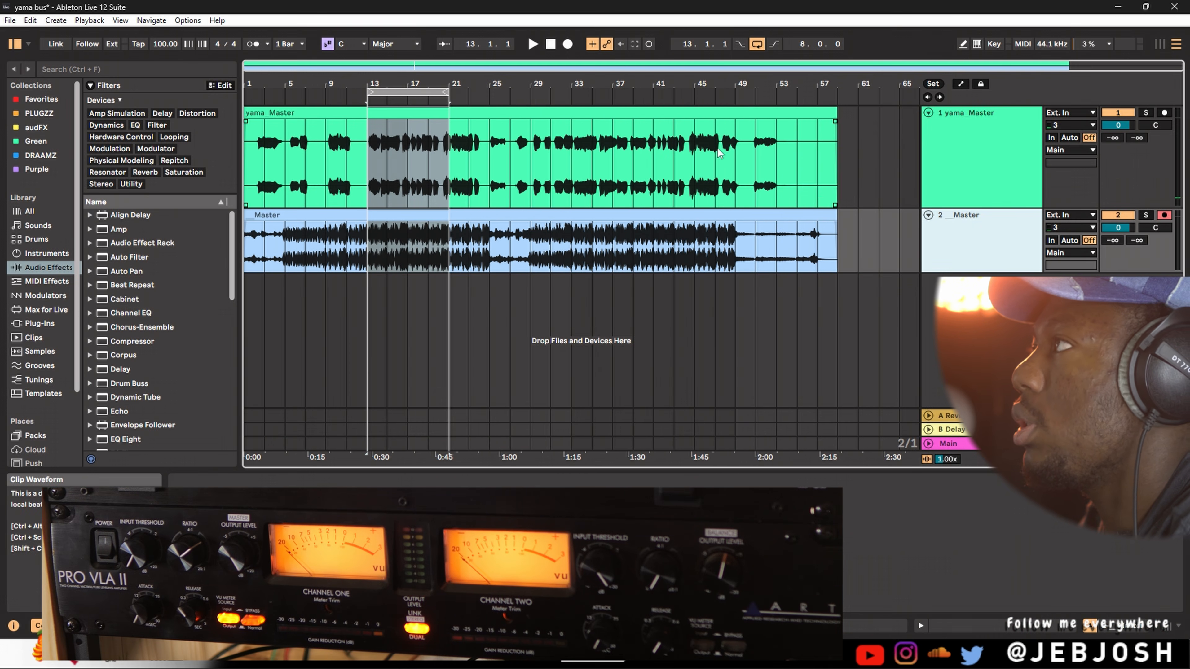
In Ableton Live, preview the selected section and add an External Audio Effect to the yama_Master vocal track
key(space)
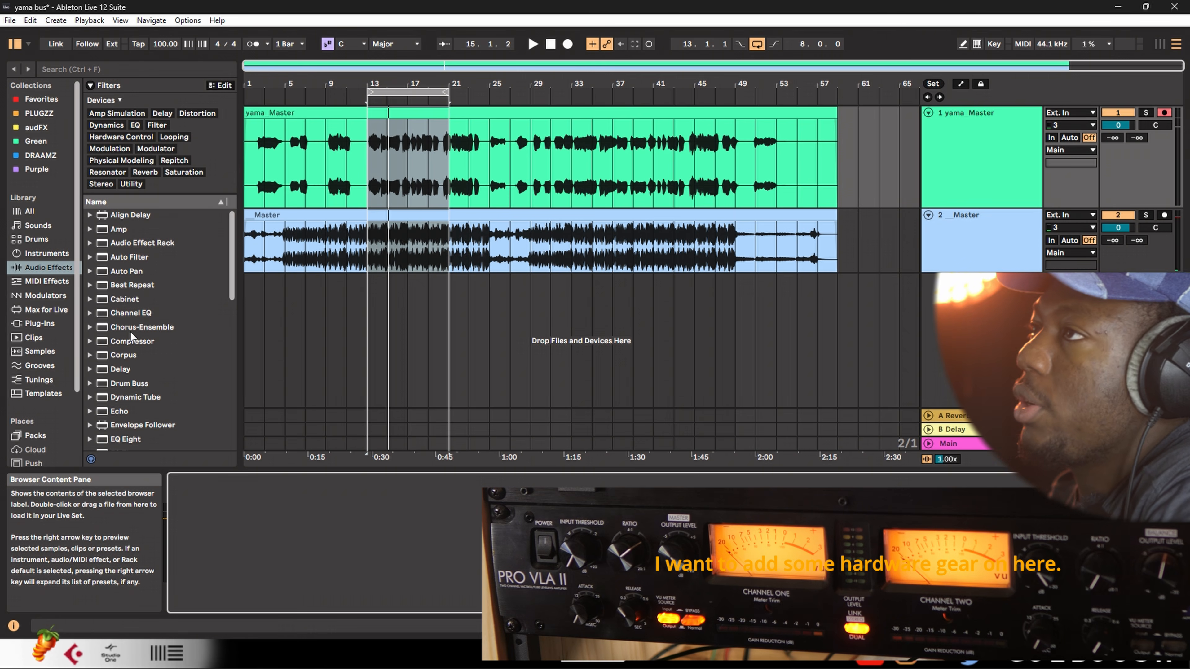
scroll(177, 406, down, 1)
scroll(177, 404, down, 3)
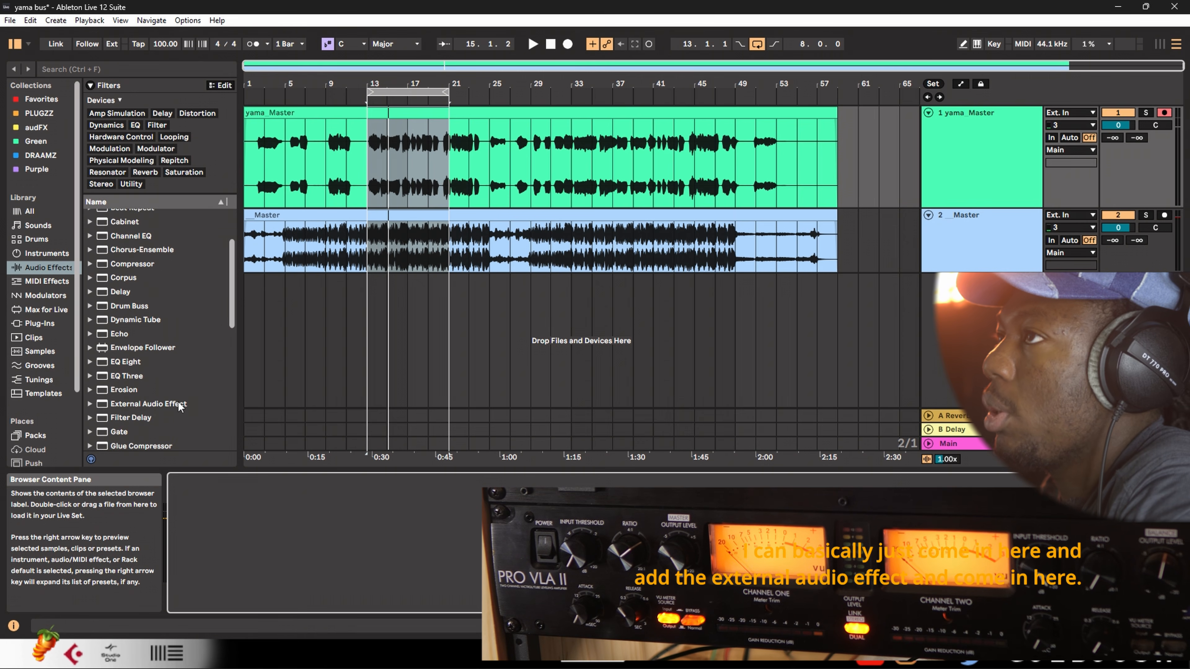
drag(138, 399, 169, 394)
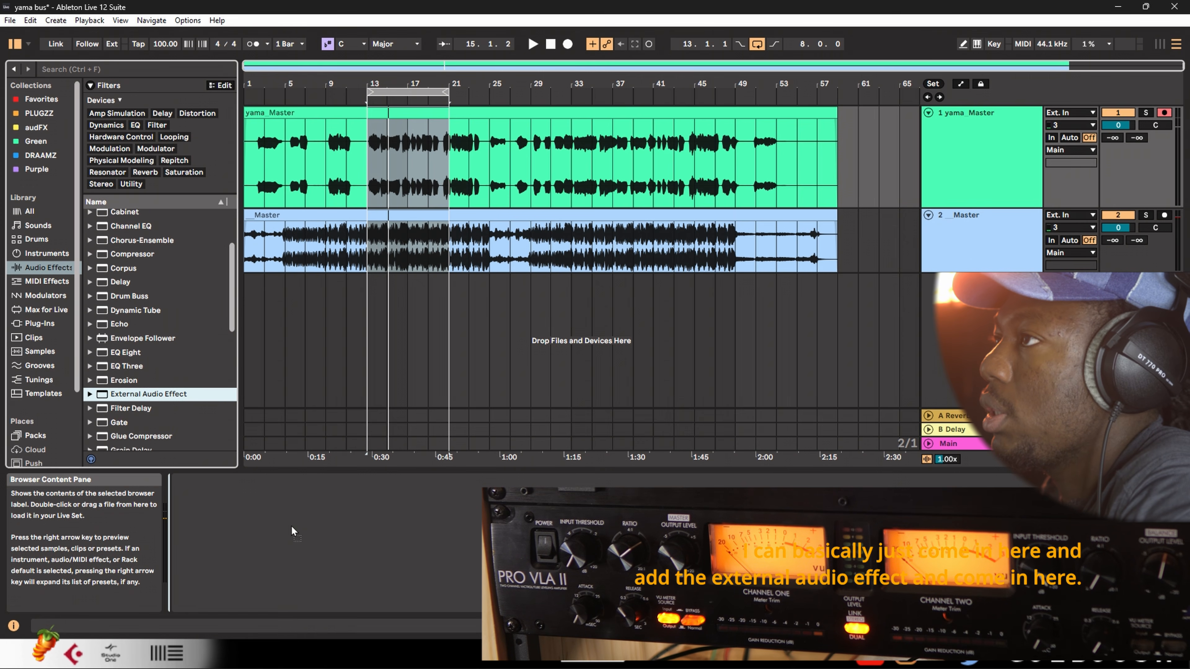
drag(291, 529, 293, 531)
Route the External Audio Effect to output 5/6 and from input 3/4, and play the section through the compressor
click(210, 505)
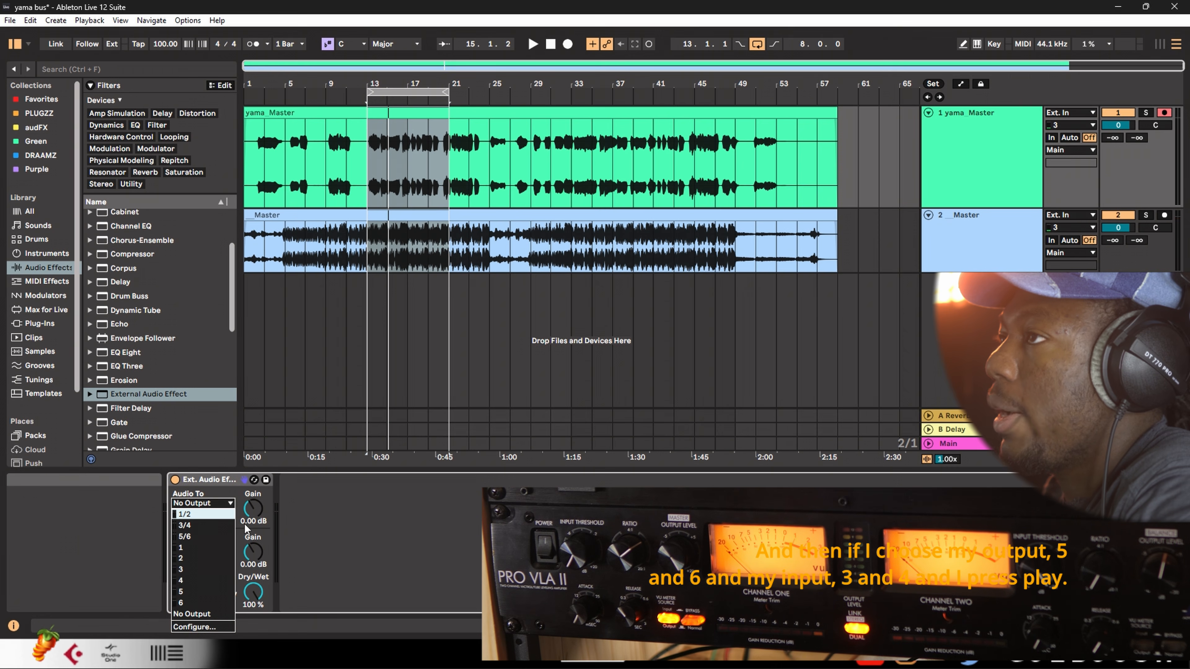
click(215, 538)
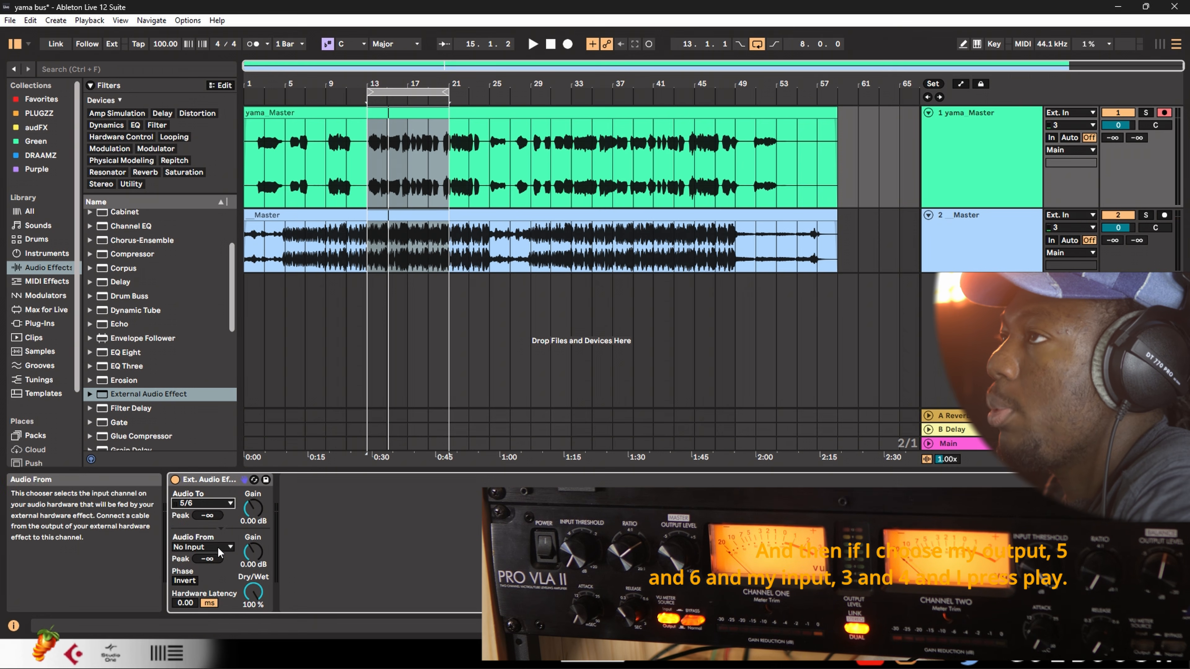
click(219, 547)
click(206, 403)
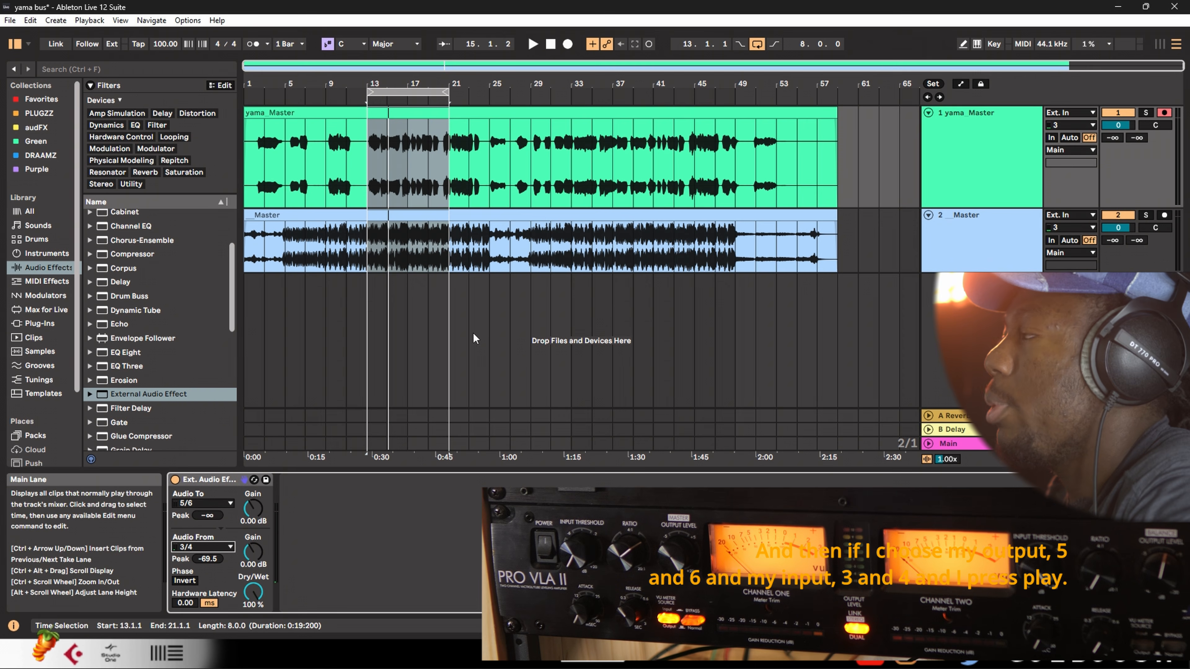
key(space)
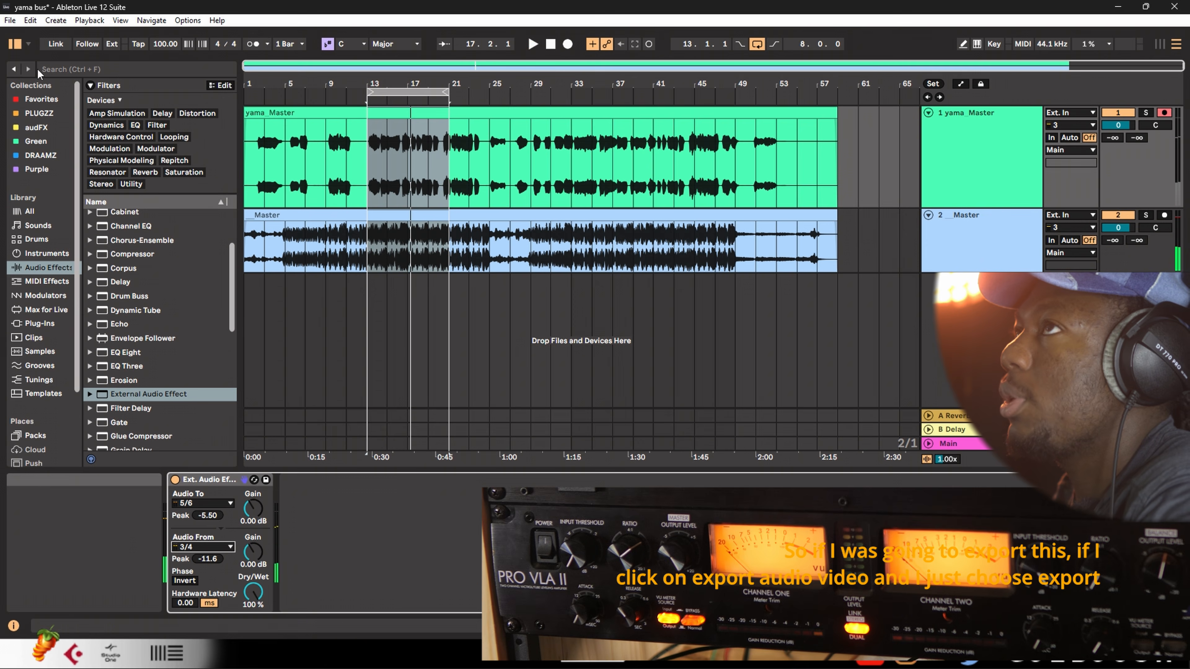
Export the selected section from the Main track as yama bus.mp3 in the projects folder, replacing the existing file
click(13, 20)
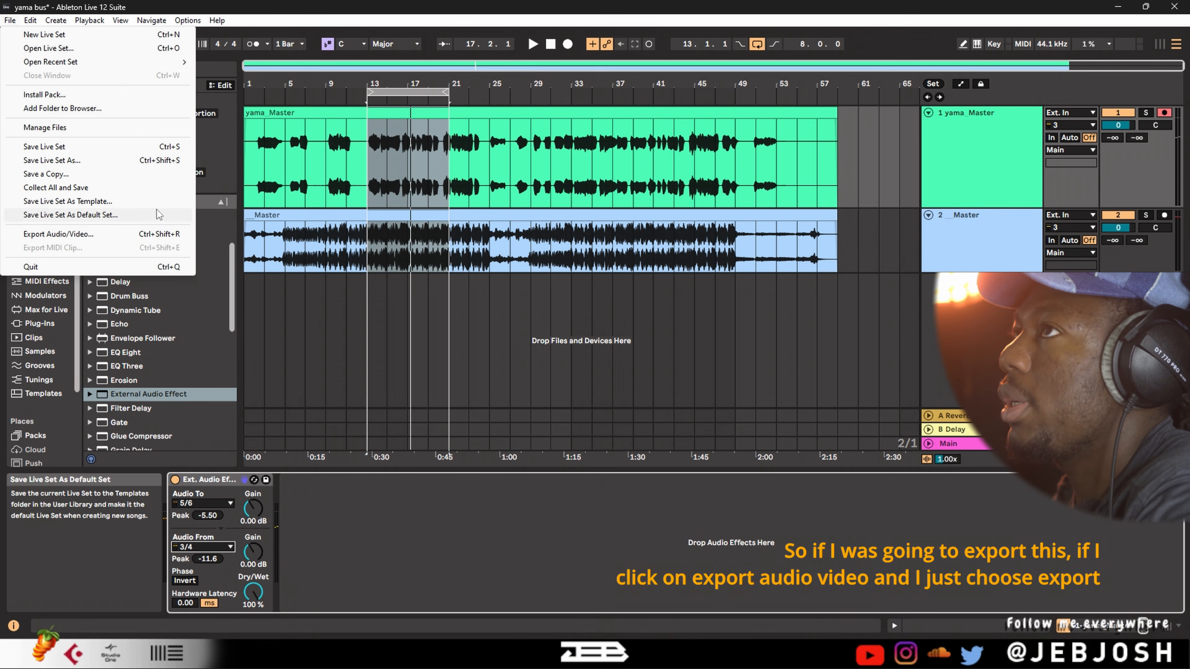
click(123, 234)
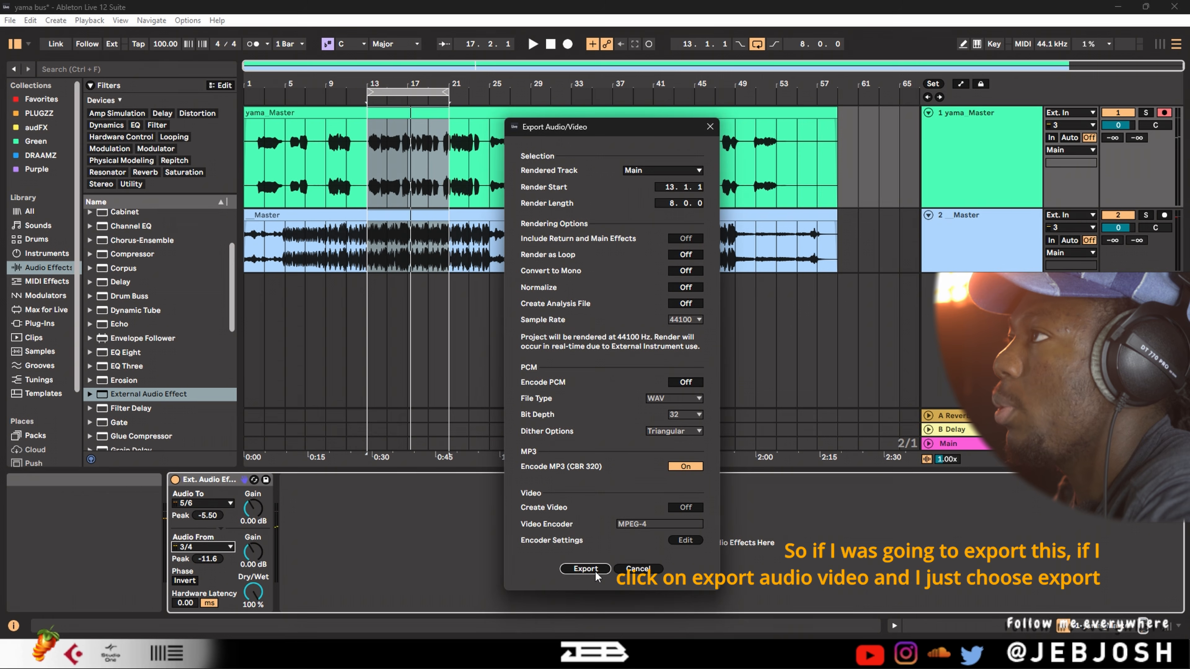
click(585, 568)
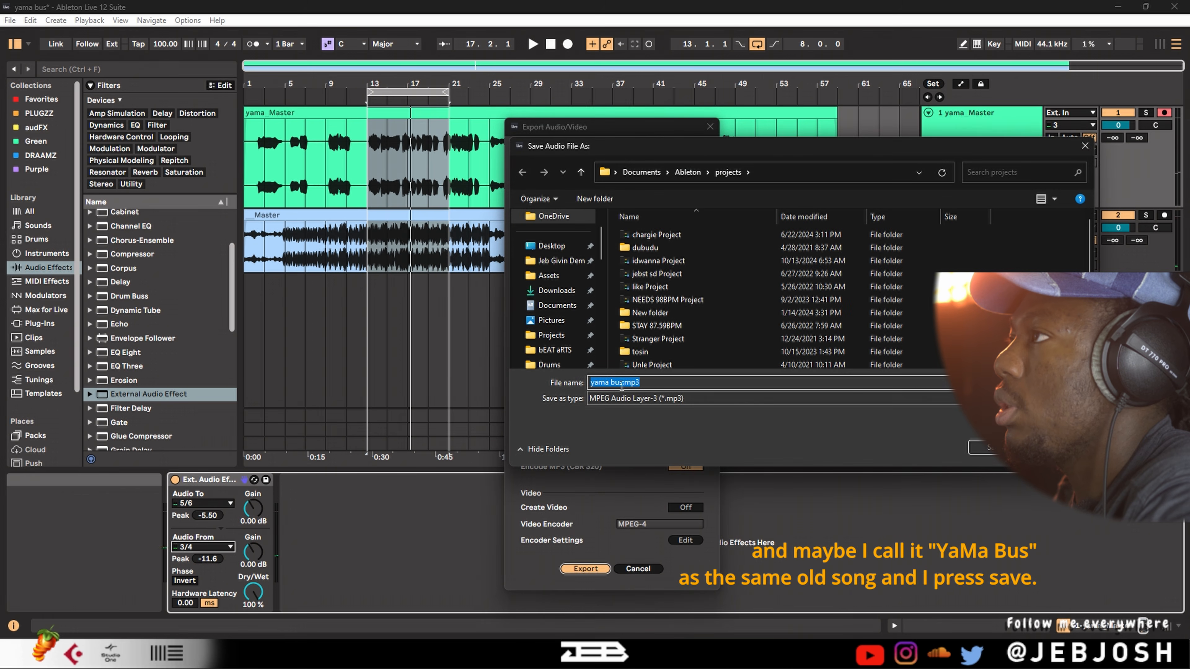
click(988, 451)
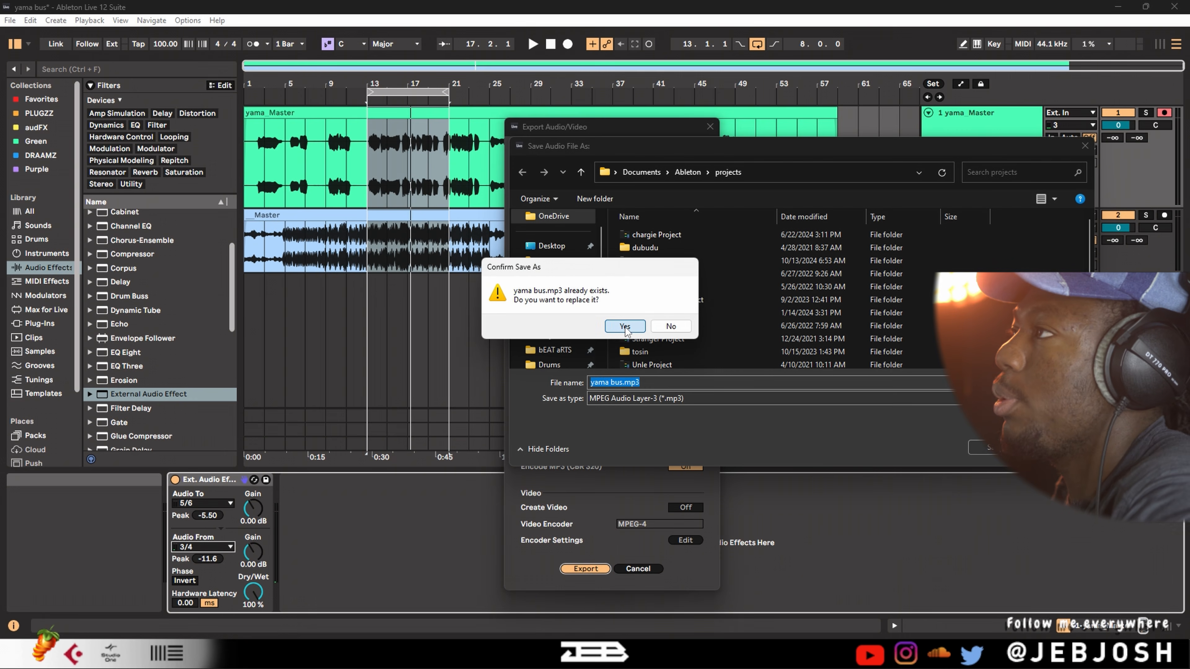
click(625, 327)
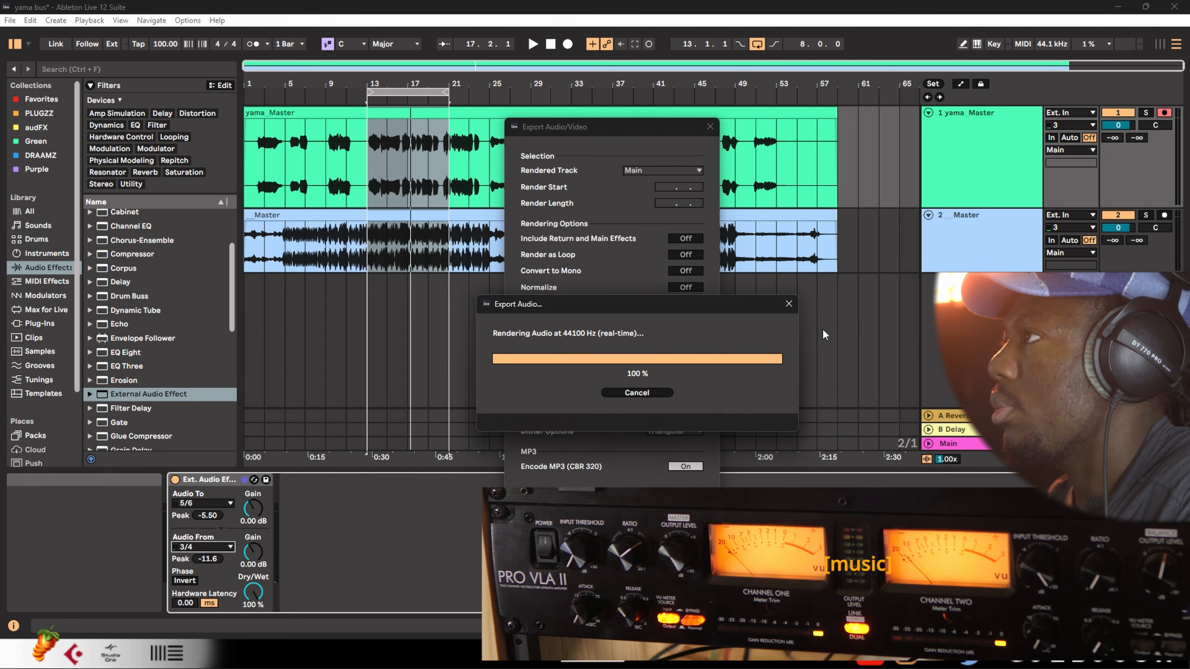
Refresh the Ableton projects folder in File Explorer, play the exported yama bus.mp3, and return to Ableton Live
mouse_move(75, 653)
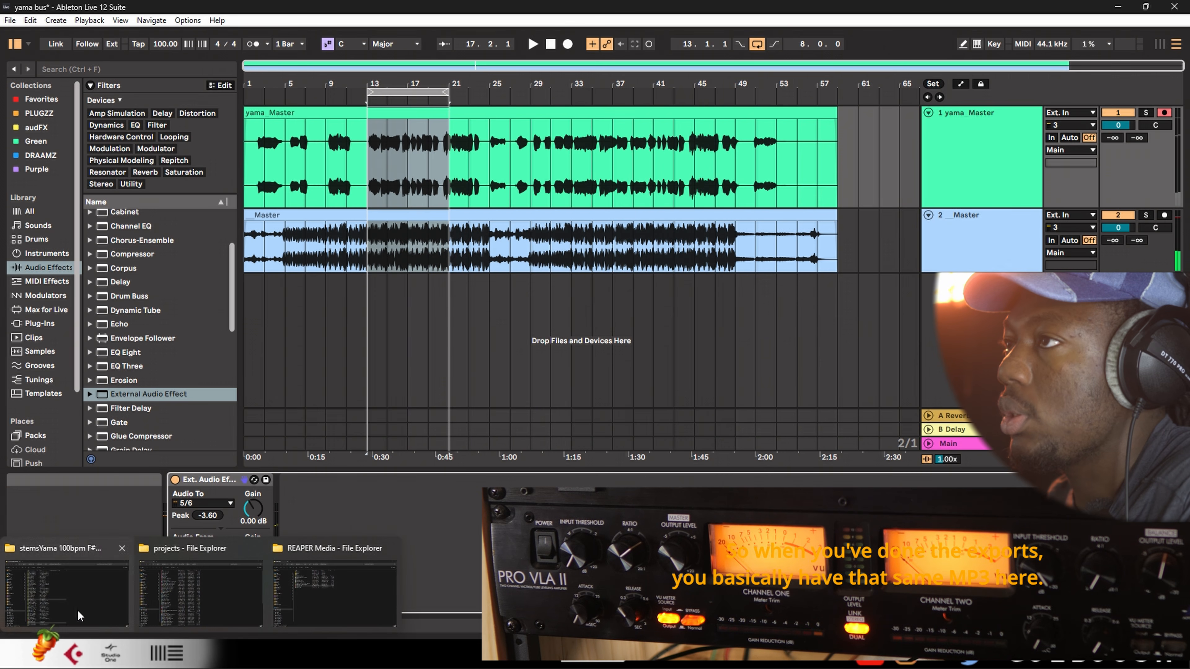
click(183, 595)
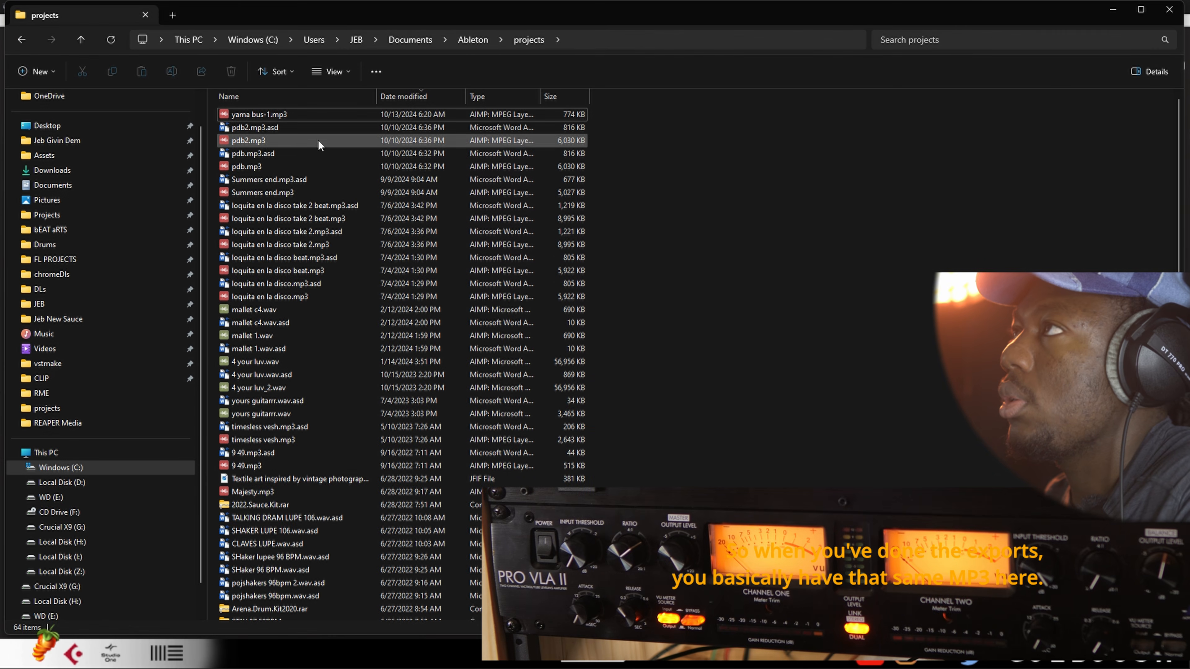
click(110, 40)
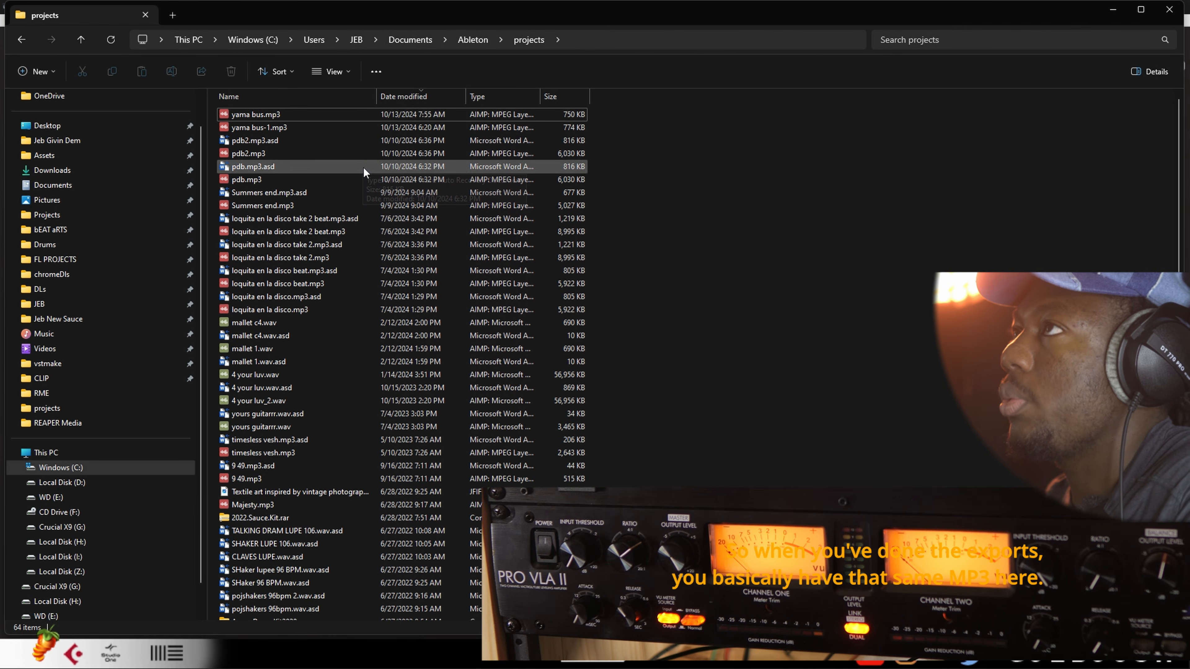
double_click(298, 114)
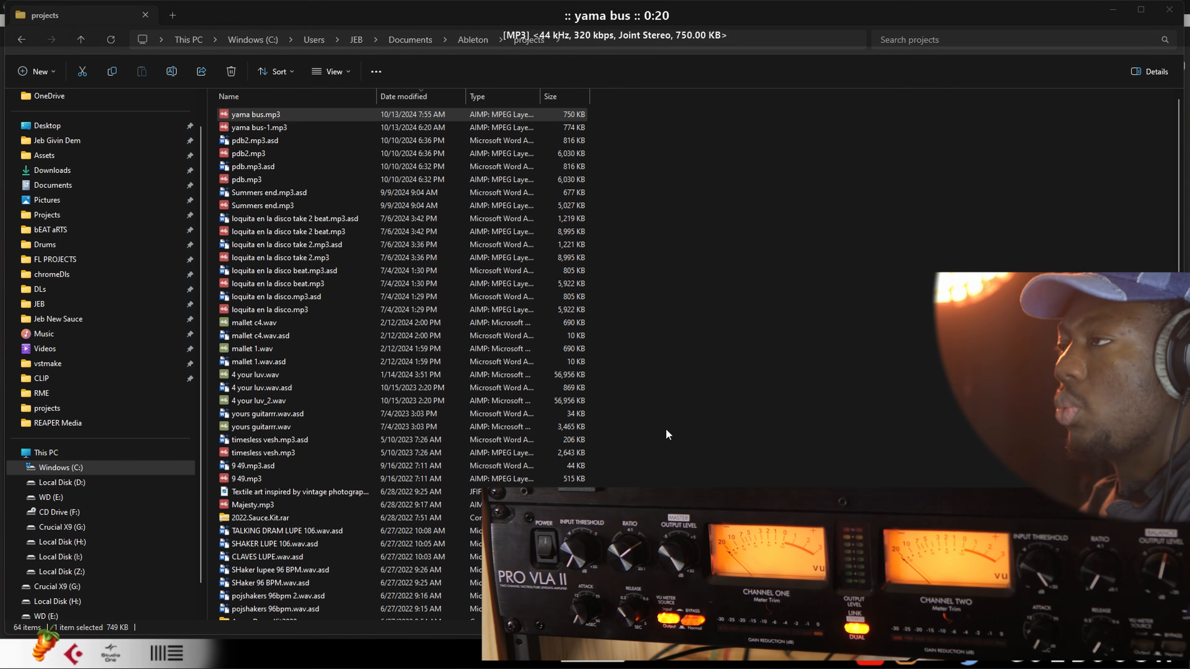
key(alt+Tab)
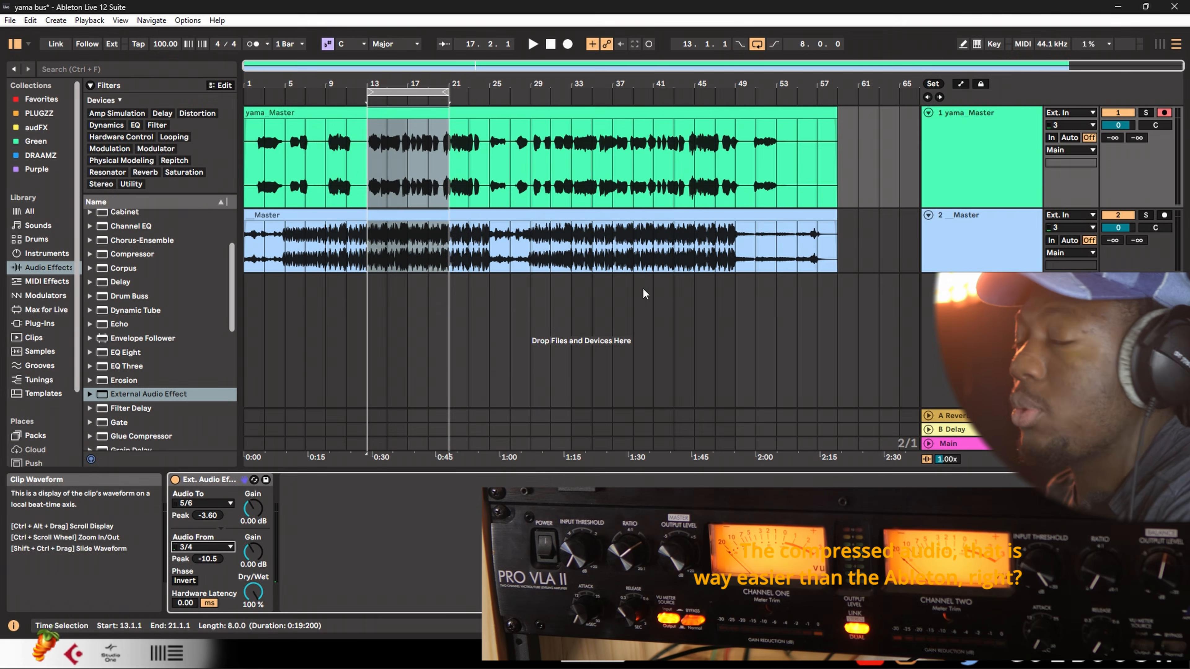